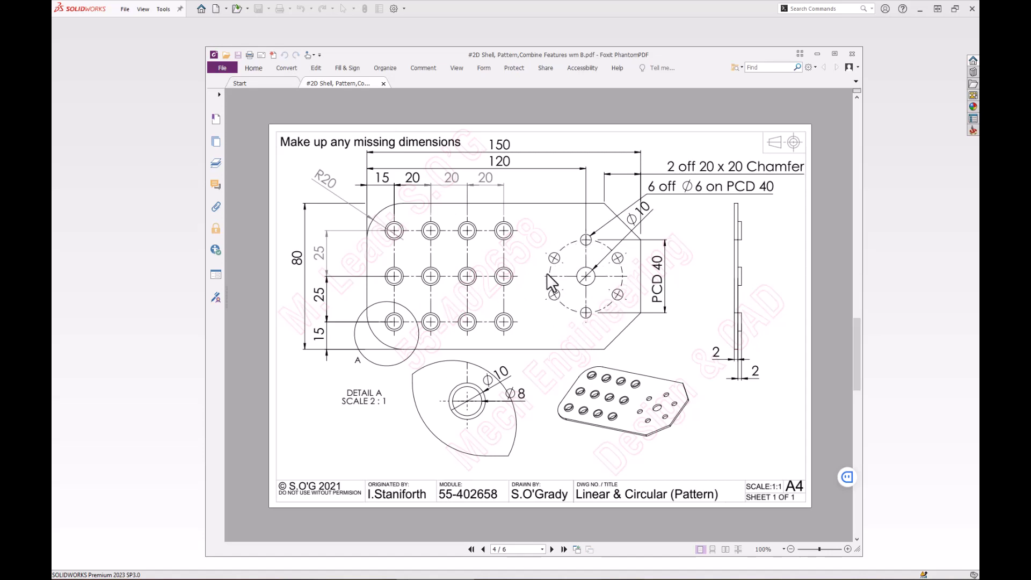
# Step: Move the reference PDF drawing off the modelling window and create a new part document
pyautogui.moveTo(493, 54); pyautogui.dragTo(979, 145)
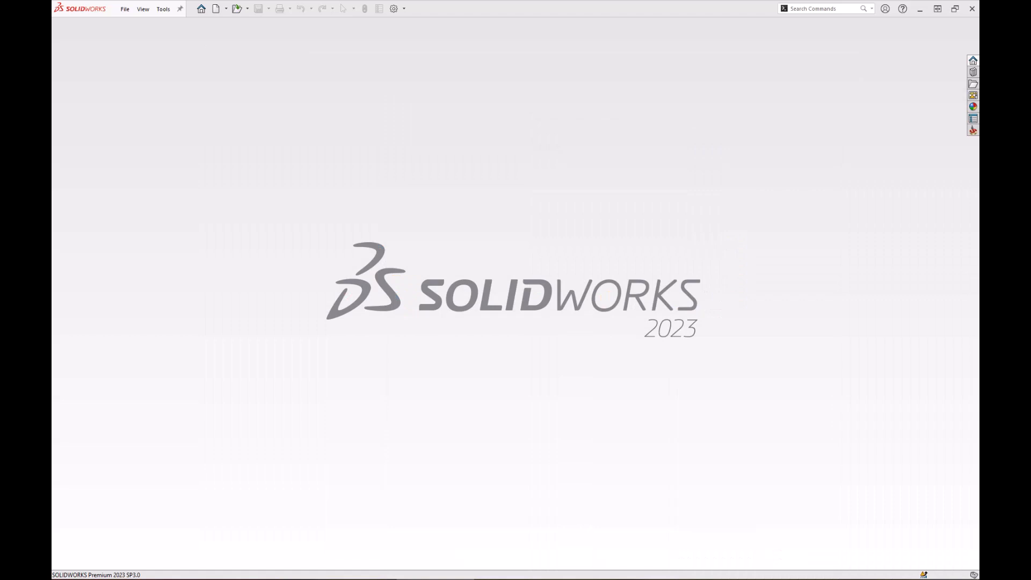
pyautogui.click(215, 8)
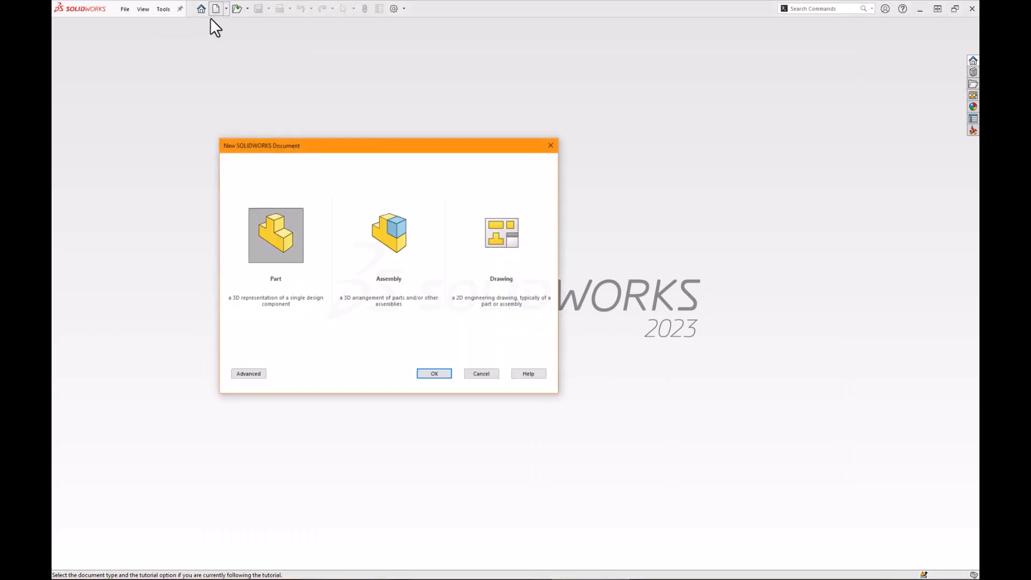
pyautogui.doubleClick(282, 241)
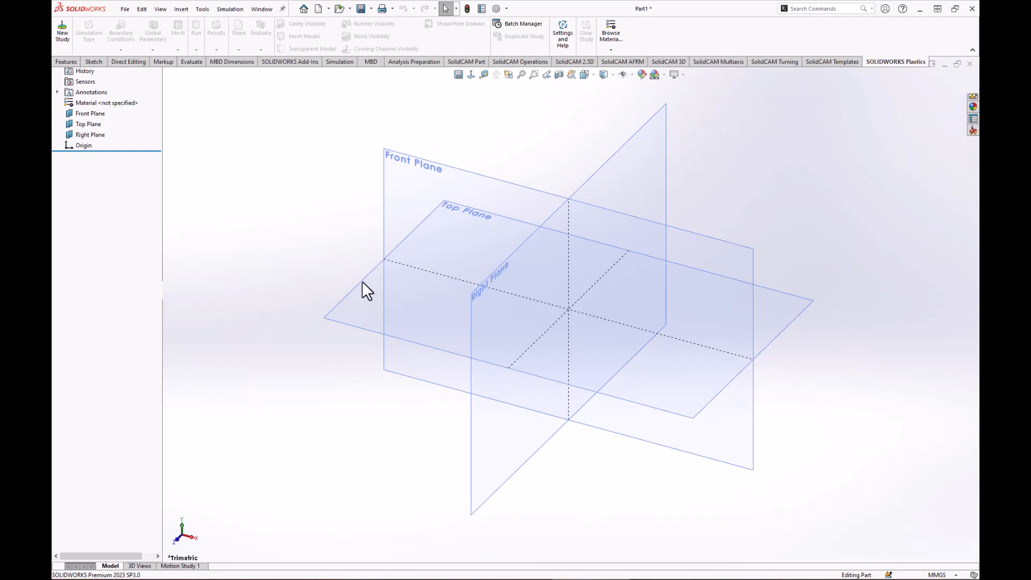
# Step: Start a new sketch on the Top Plane
pyautogui.click(355, 269)
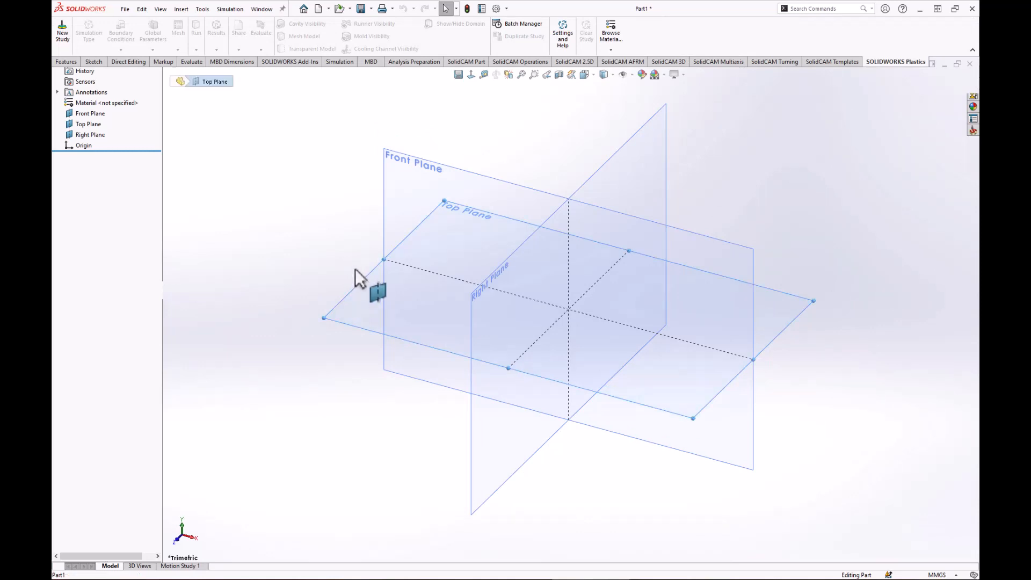
pyautogui.moveTo(352, 264); pyautogui.dragTo(353, 270, button='middle')
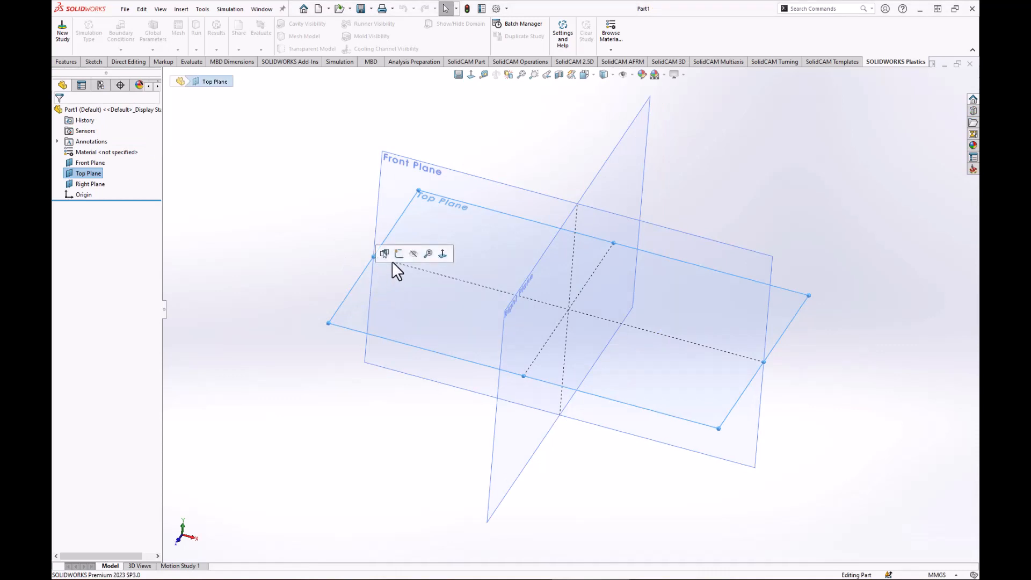
pyautogui.click(399, 254)
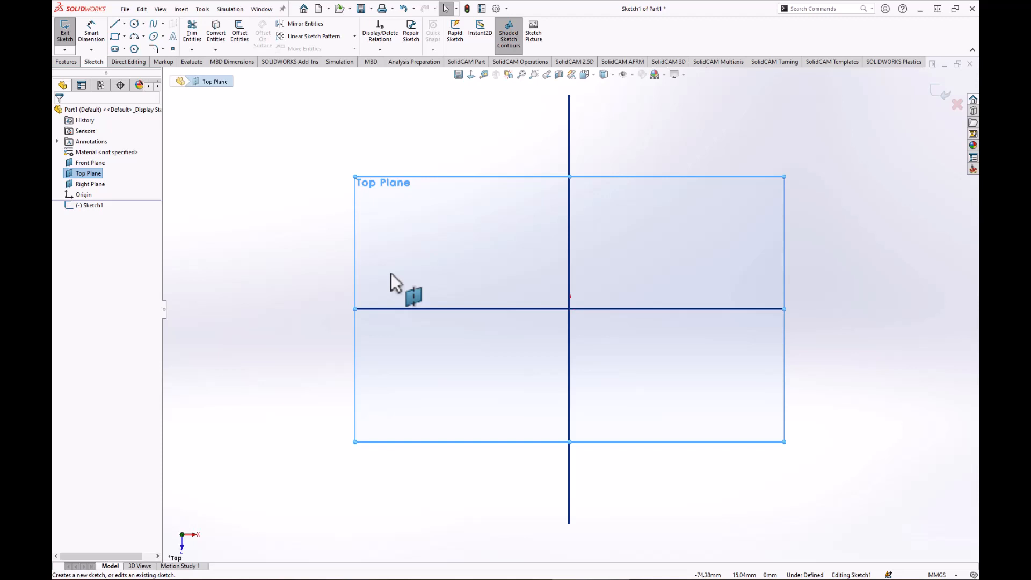
# Step: Sketch a center rectangle about 145 mm long and 79 mm wide, centred on the origin
pyautogui.click(125, 36)
pyautogui.click(122, 60)
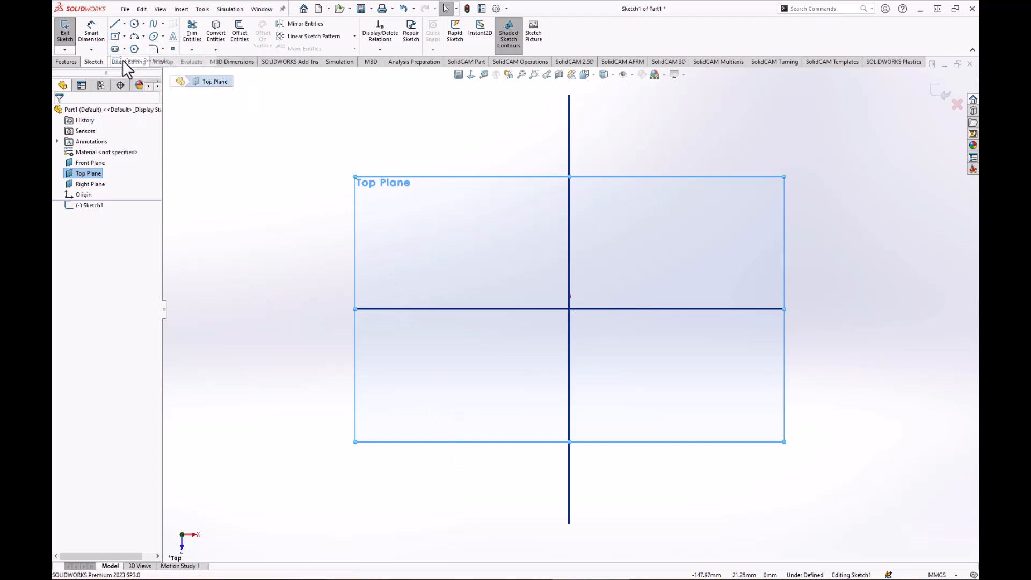
pyautogui.click(570, 309)
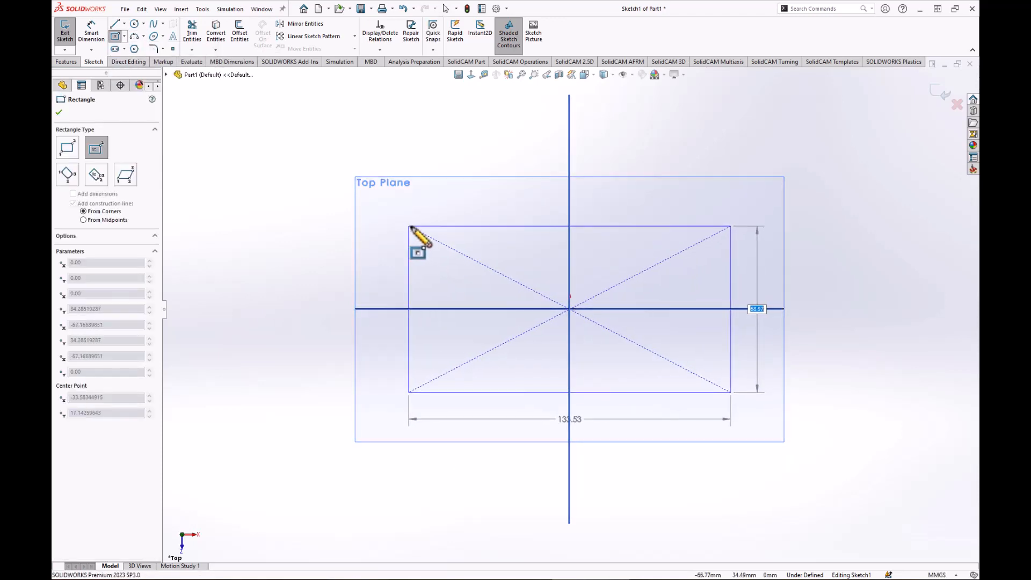
pyautogui.click(395, 214)
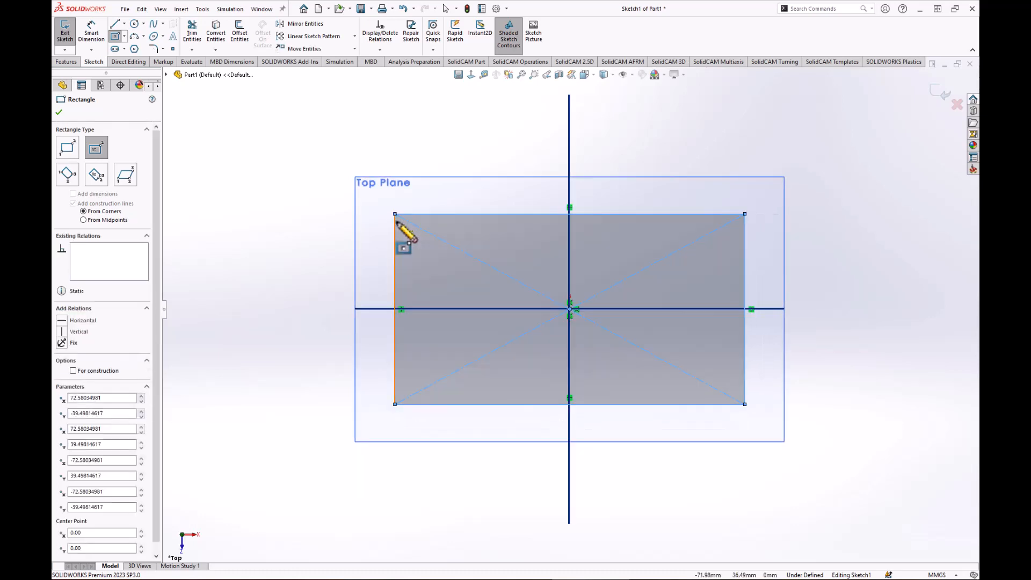
# Step: Dimension the rectangle's horizontal length to 150 mm
pyautogui.click(90, 32)
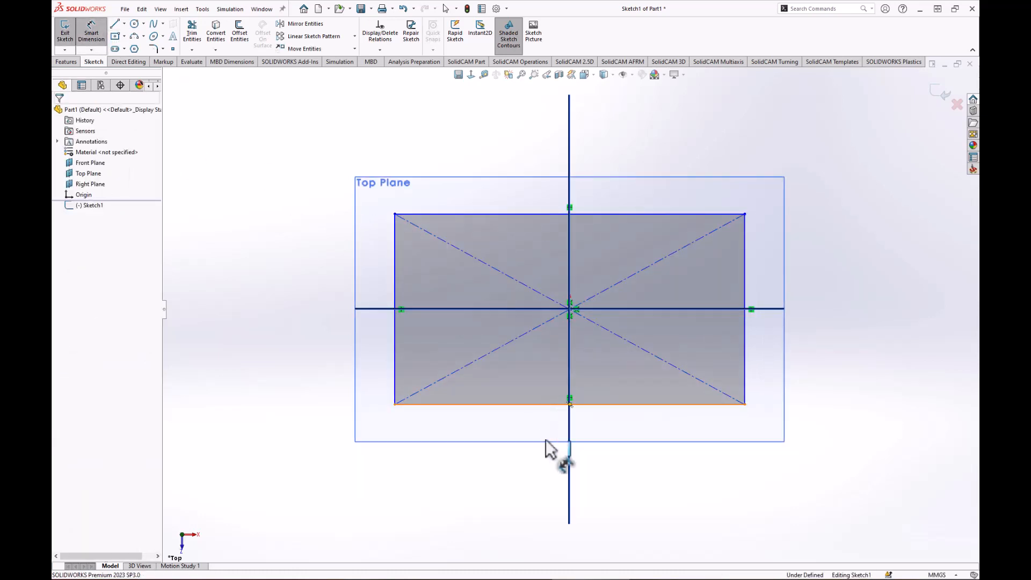
pyautogui.click(537, 405)
pyautogui.press('Escape')
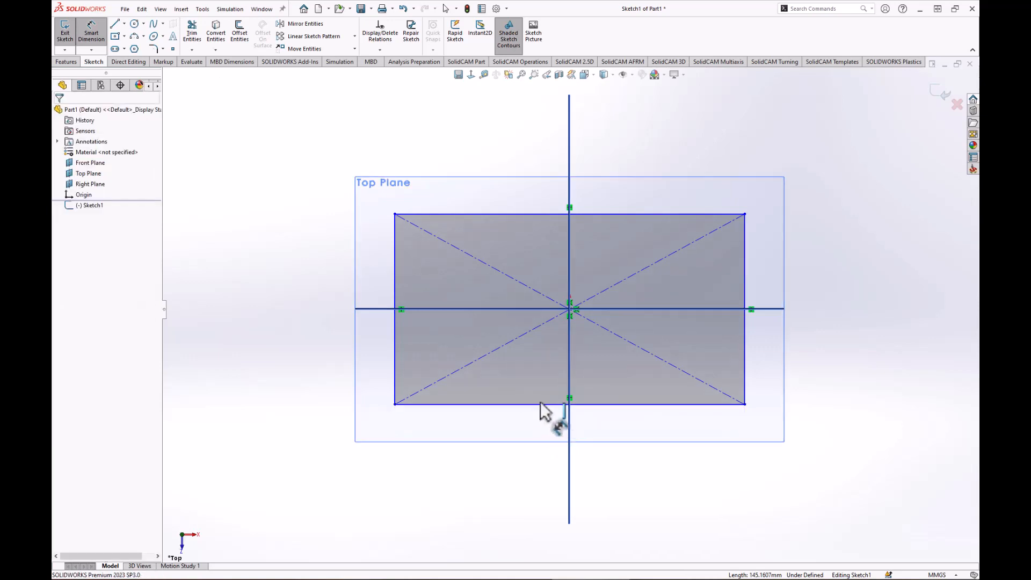
pyautogui.click(521, 214)
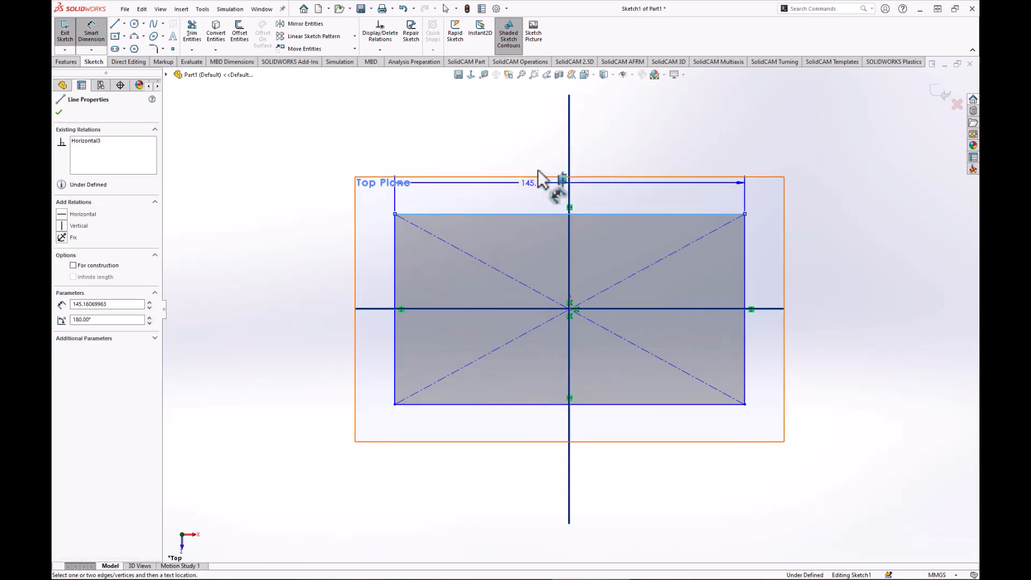
pyautogui.click(569, 171)
pyautogui.write('150')
pyautogui.press('Return')
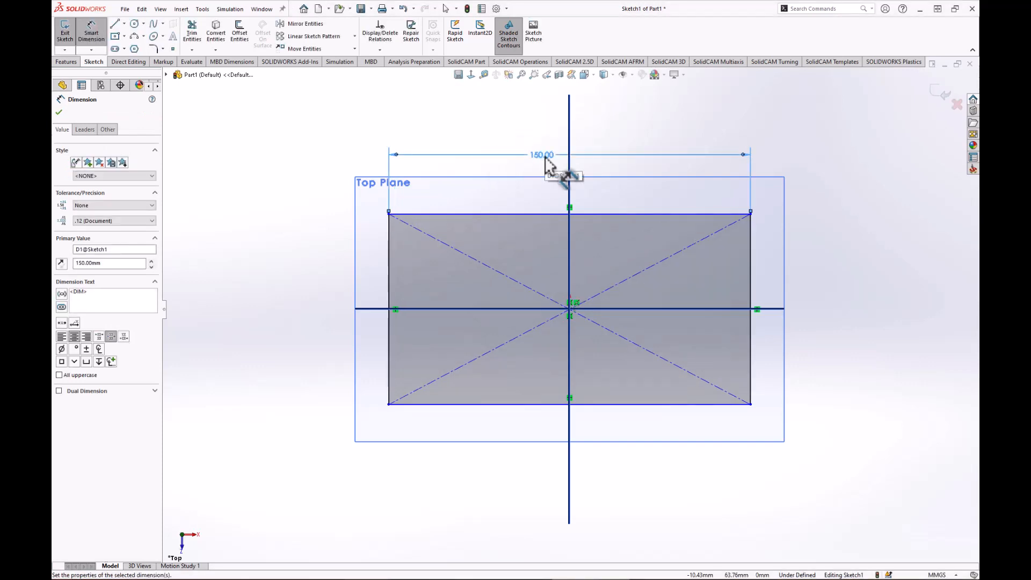
# Step: Dimension the distance between the rectangle's two long edges to 80 mm
pyautogui.click(453, 404)
pyautogui.click(458, 215)
pyautogui.click(288, 291)
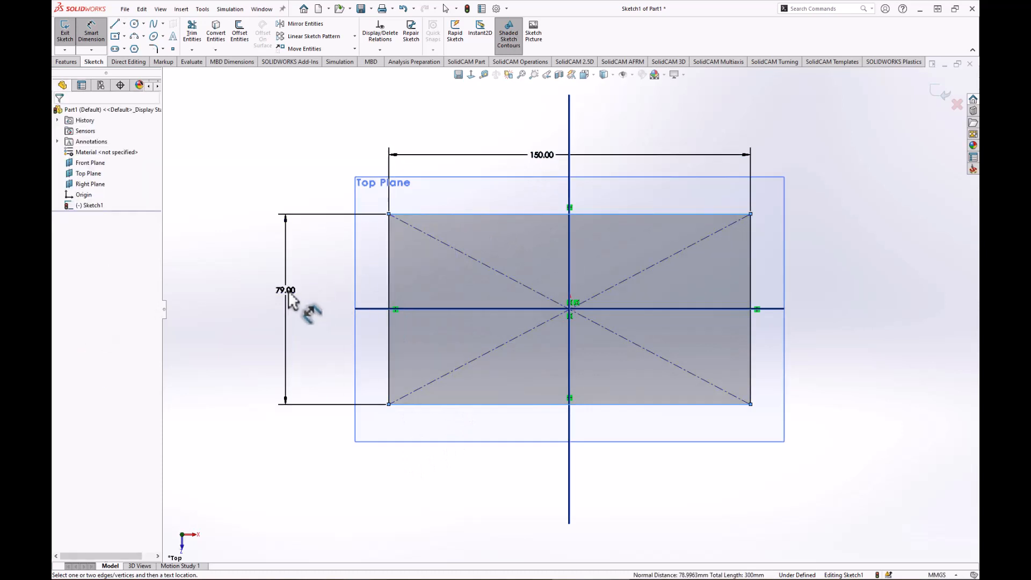
pyautogui.write('80')
pyautogui.press('Return')
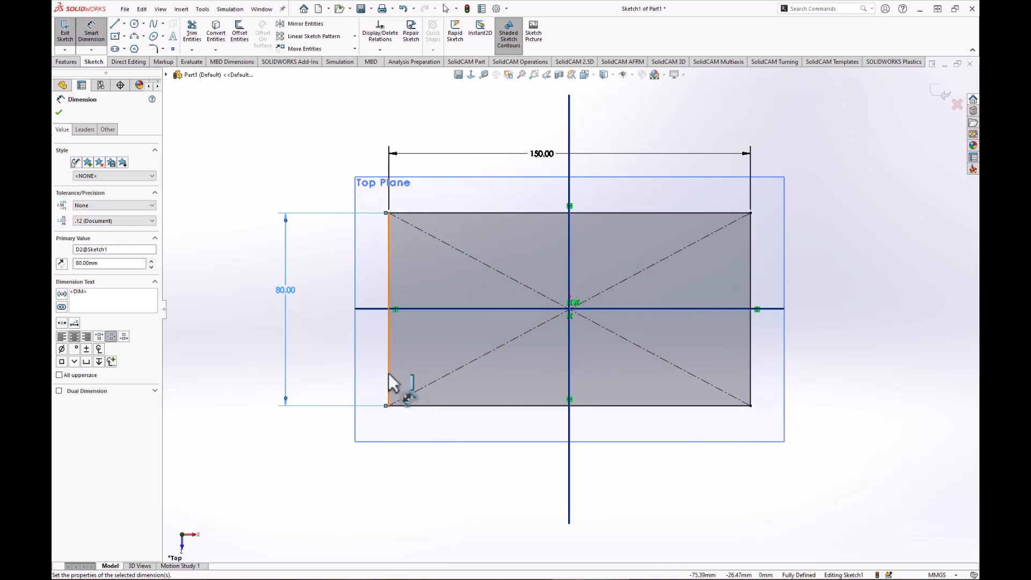
pyautogui.click(154, 48)
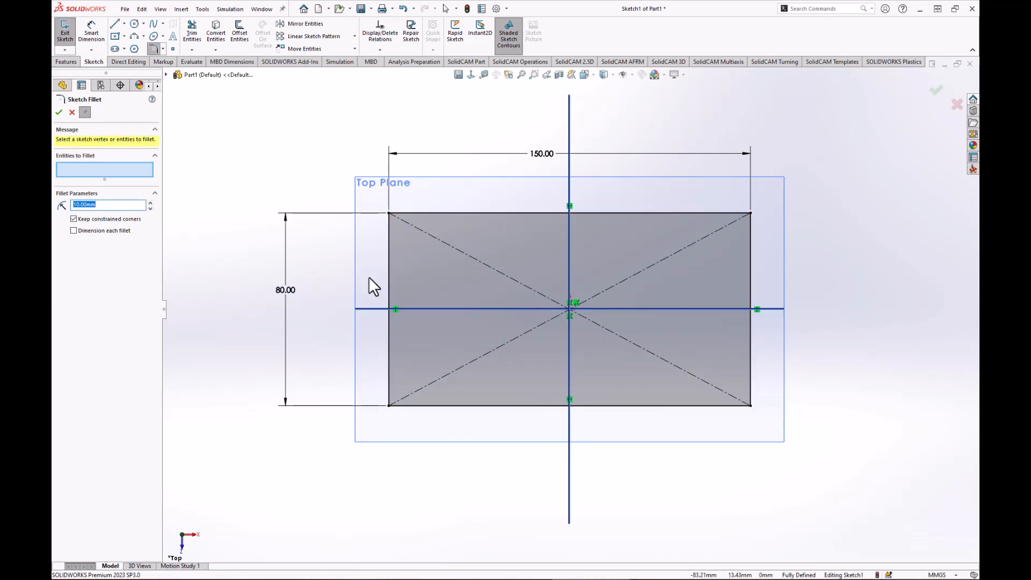
pyautogui.click(72, 113)
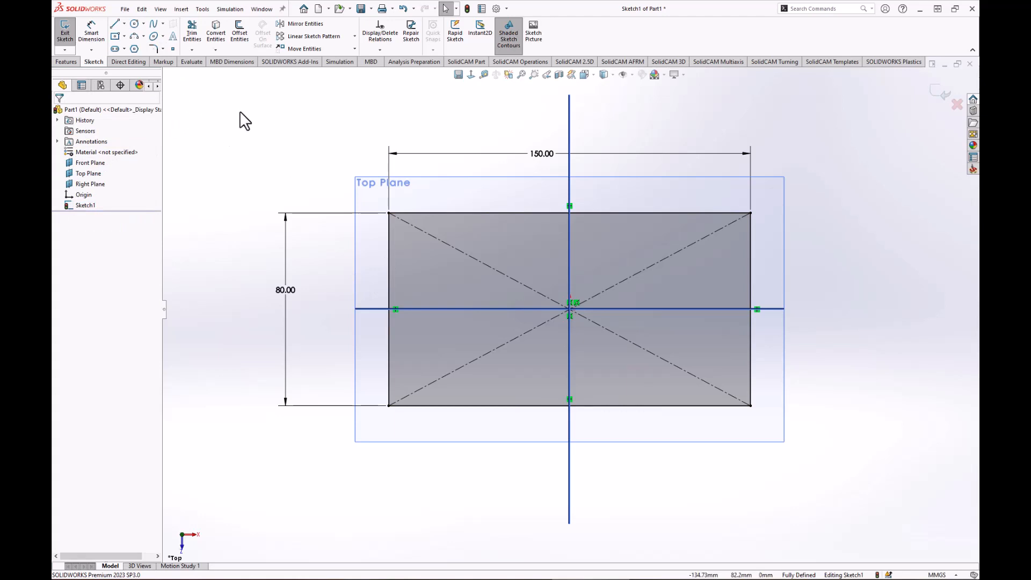
pyautogui.click(163, 48)
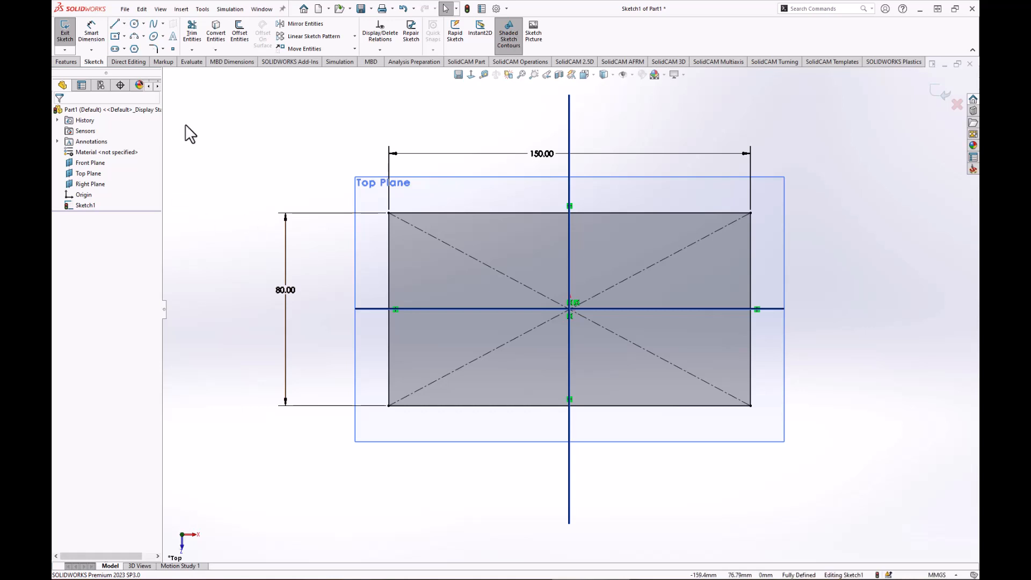
# Step: Extrude the rectangle sketch as a blind boss 2 mm thick
pyautogui.click(62, 62)
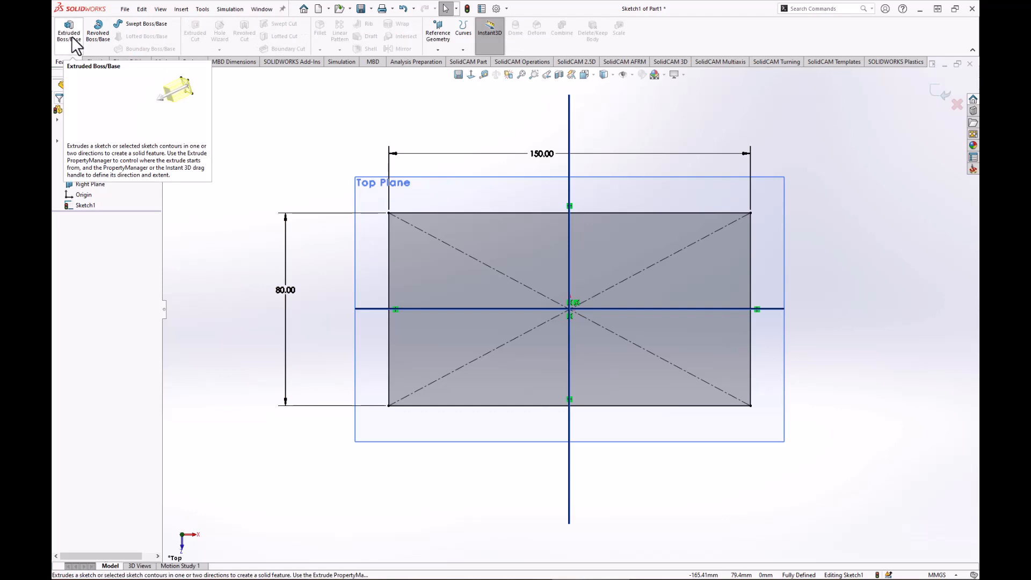
pyautogui.click(72, 36)
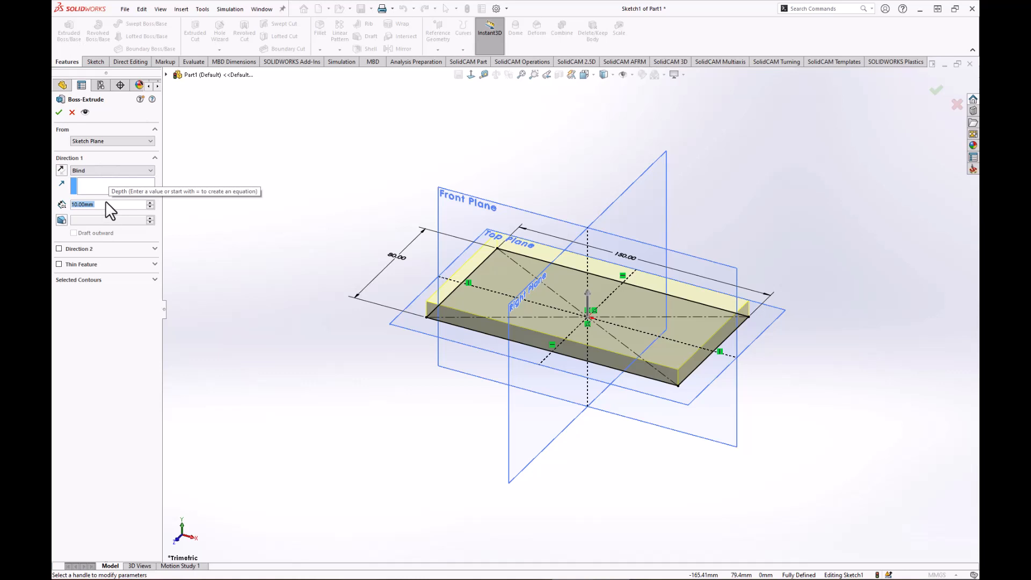
pyautogui.write('2')
pyautogui.press('Return')
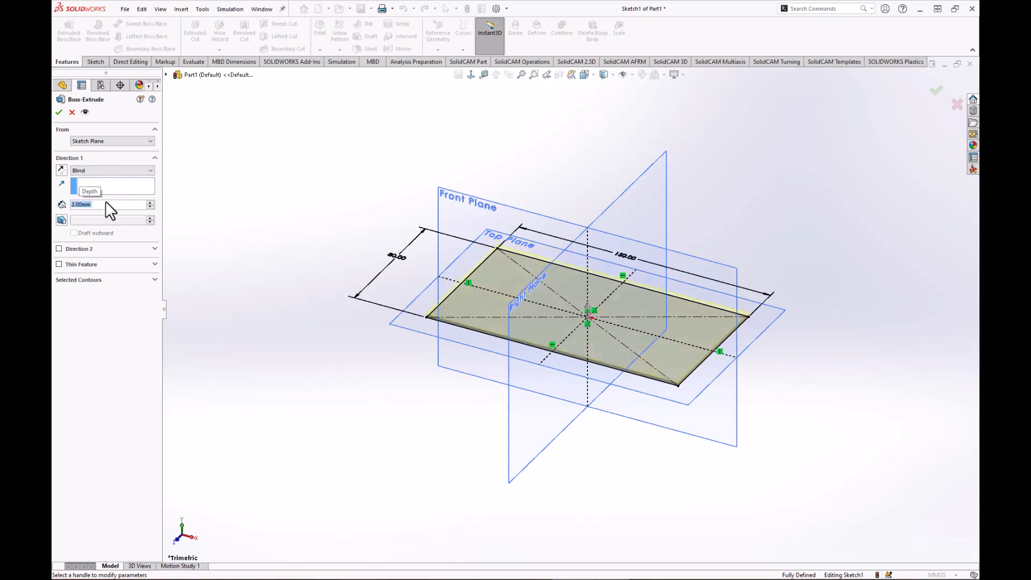
pyautogui.click(59, 112)
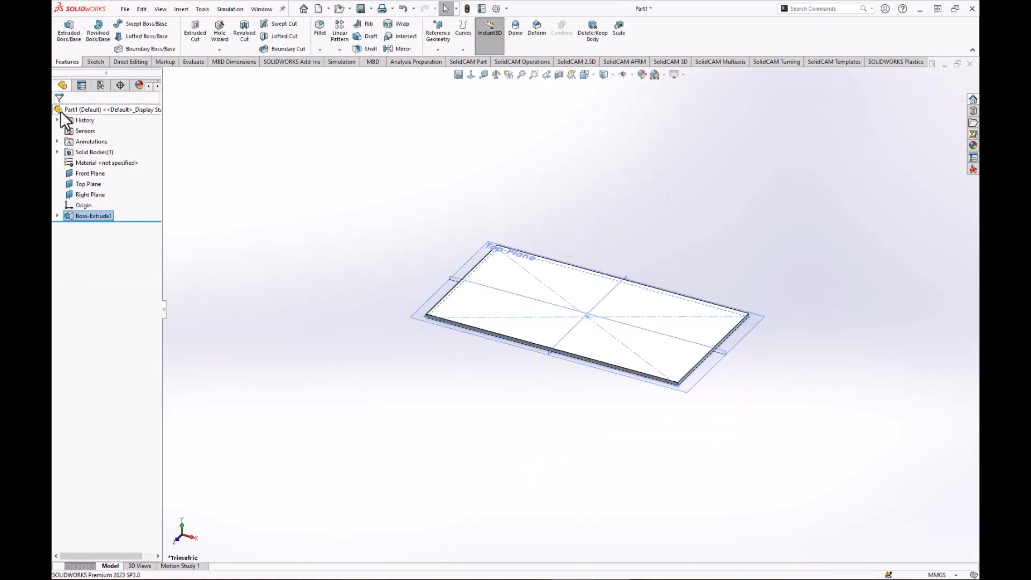
# Step: Chamfer both vertical corner edges at the +X end of the plate with a 20 mm distance at 45 degrees
pyautogui.click(411, 427)
pyautogui.scroll(-6, 675, 397)
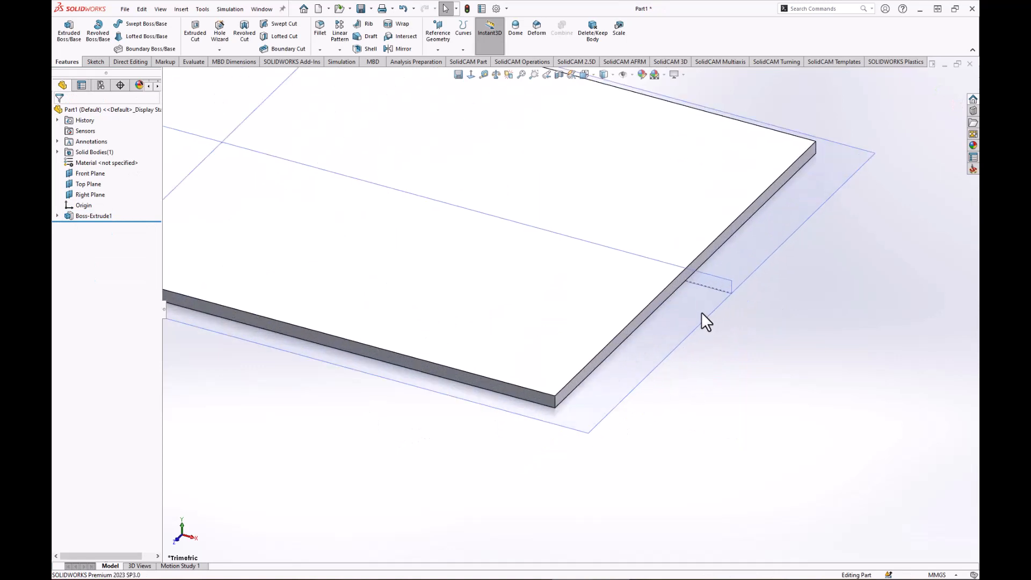
pyautogui.click(556, 400)
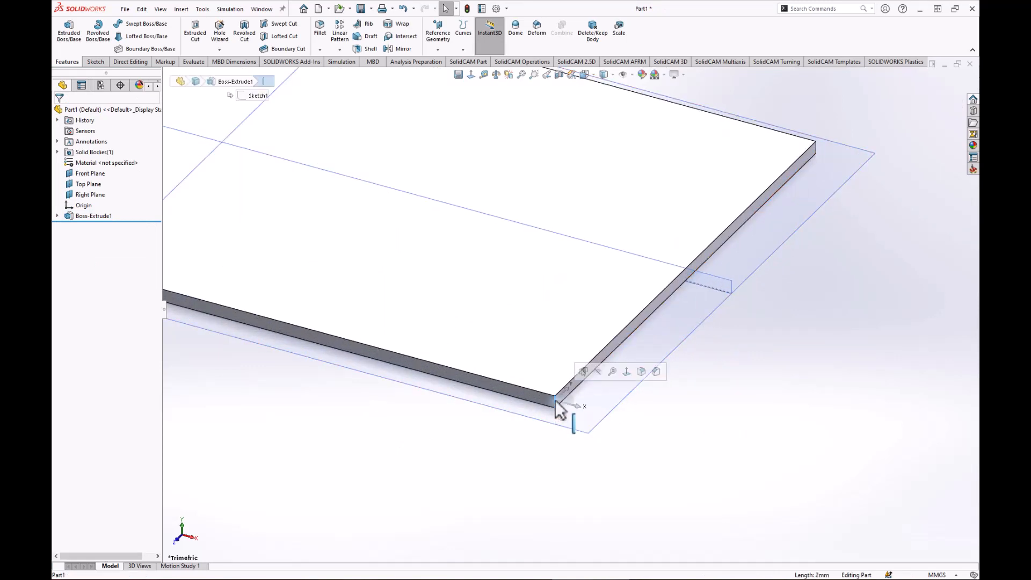
pyautogui.click(656, 371)
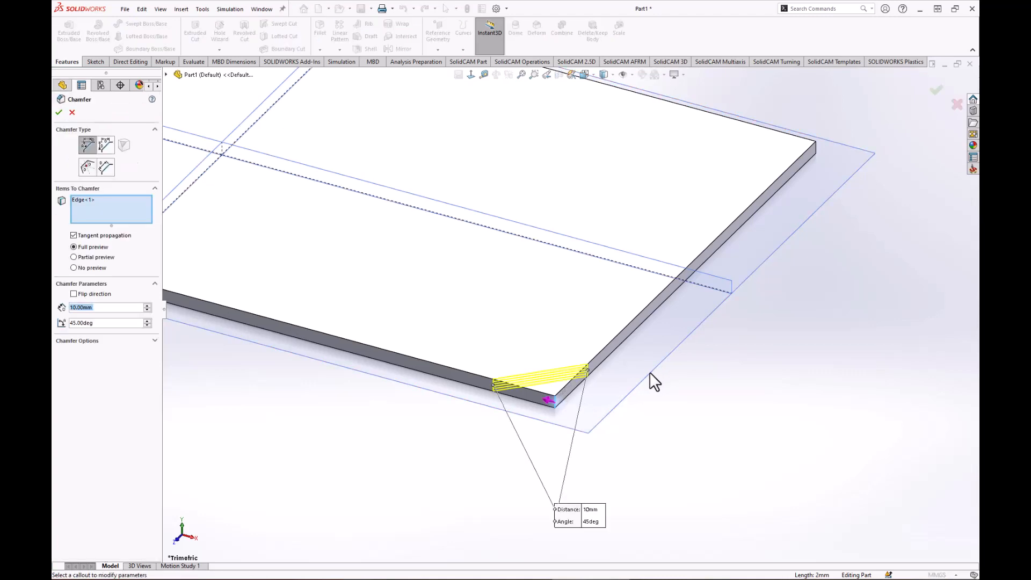
pyautogui.moveTo(693, 361)
pyautogui.mouseDown(button='middle')
pyautogui.moveTo(672, 338)
pyautogui.moveTo(684, 344)
pyautogui.mouseUp(button='middle')
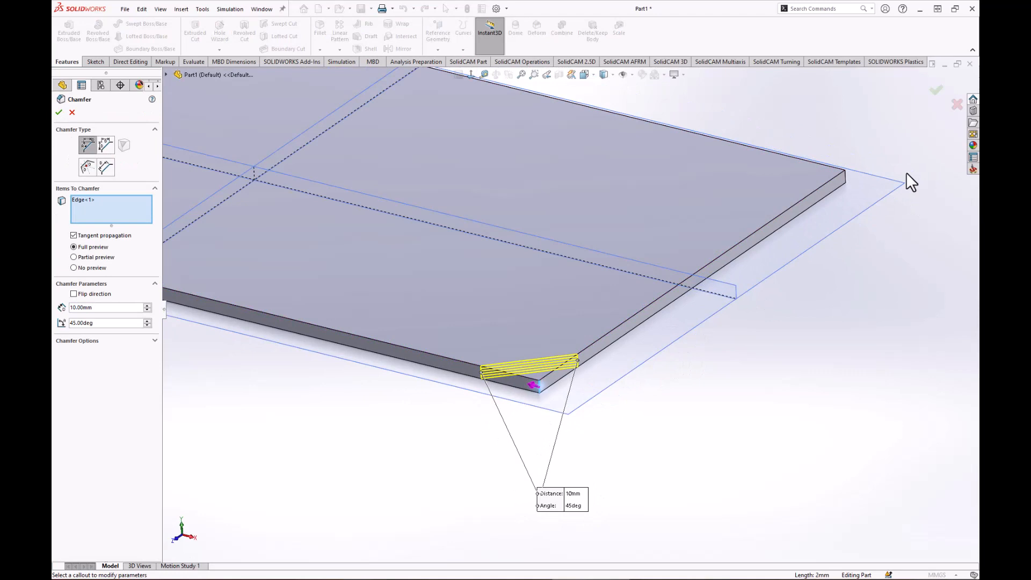
pyautogui.click(846, 177)
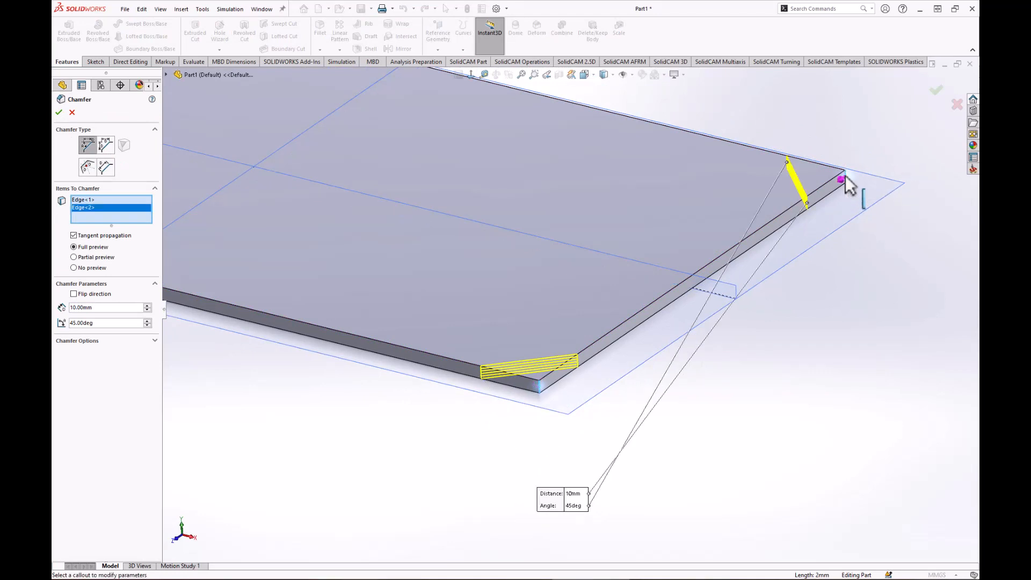
pyautogui.moveTo(491, 437); pyautogui.dragTo(502, 457, button='middle')
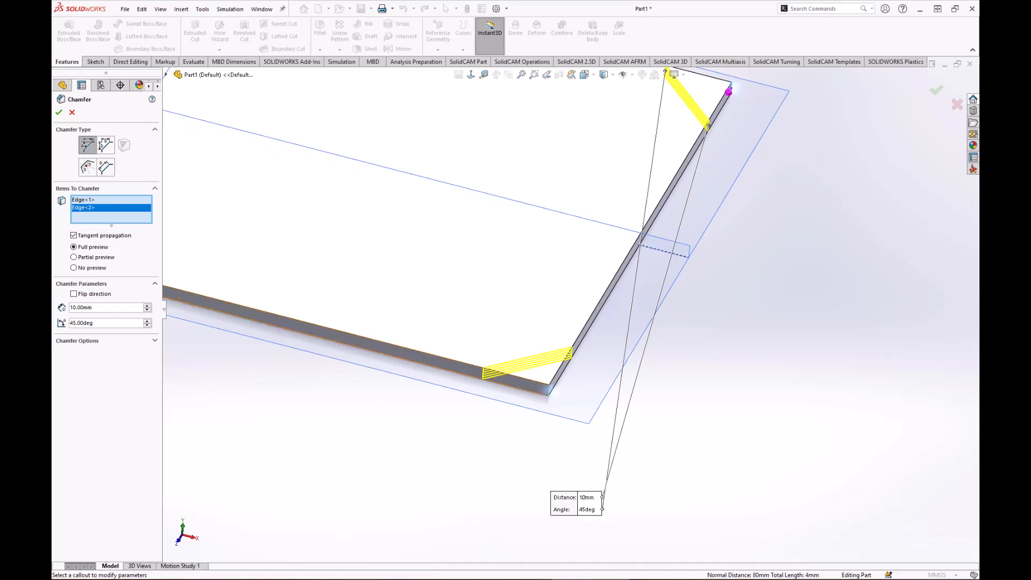
pyautogui.doubleClick(114, 307)
pyautogui.write('20')
pyautogui.press('Return')
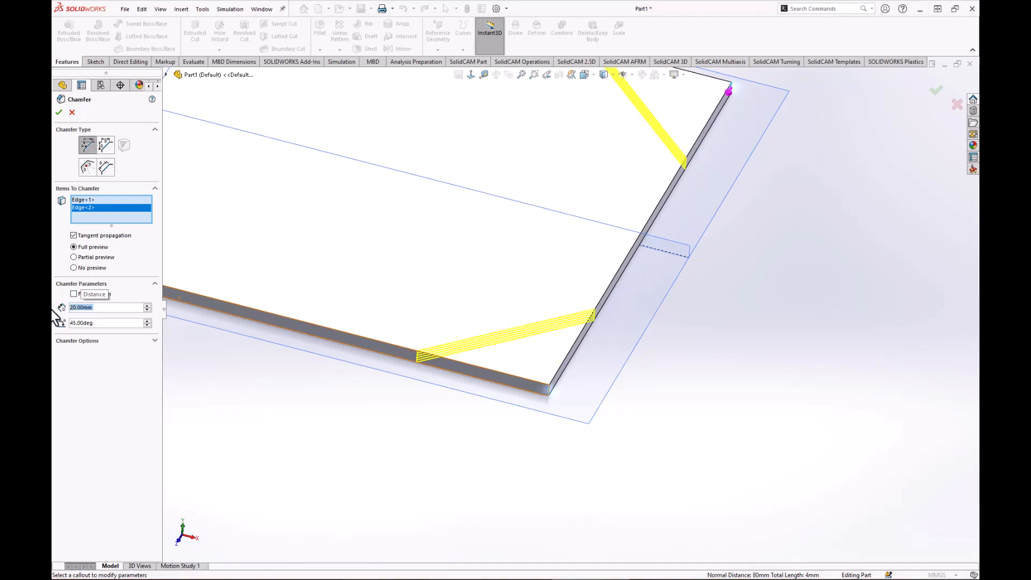
pyautogui.click(59, 113)
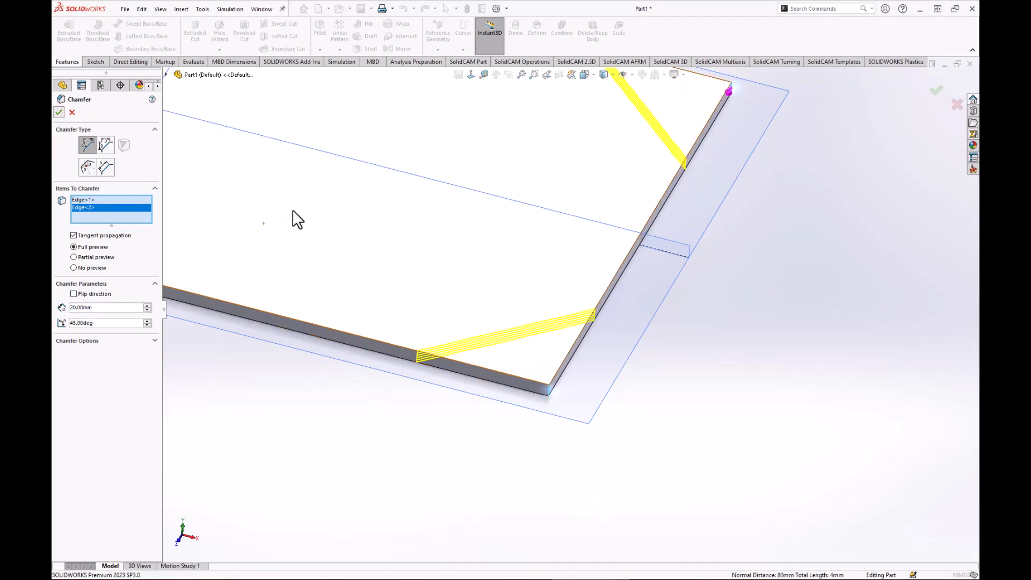
# Step: Start a constant-size fillet on the plate's vertical corner edge at the -X, +Z end and set its radius to 20 mm
pyautogui.scroll(6, 438, 238)
pyautogui.scroll(-2, 292, 196)
pyautogui.moveTo(291, 194); pyautogui.dragTo(317, 274, button='middle')
pyautogui.scroll(-3, 392, 416)
pyautogui.scroll(-4, 431, 402)
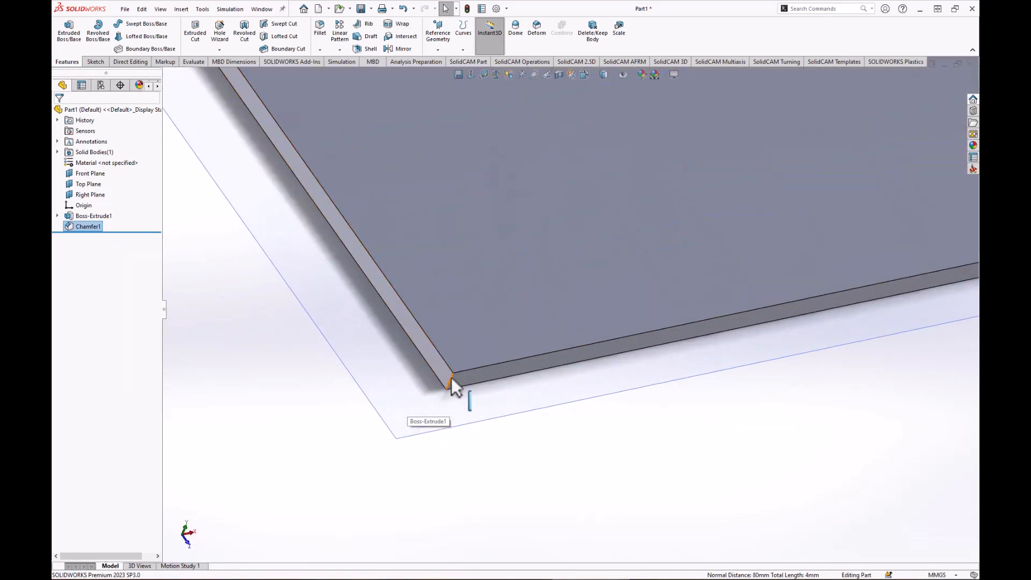
pyautogui.click(451, 380)
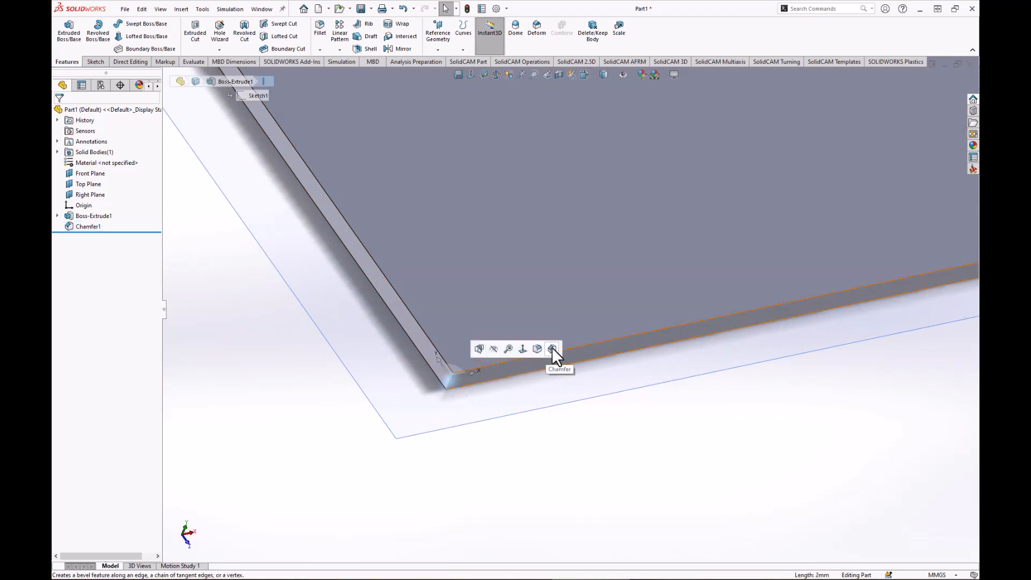
pyautogui.click(536, 349)
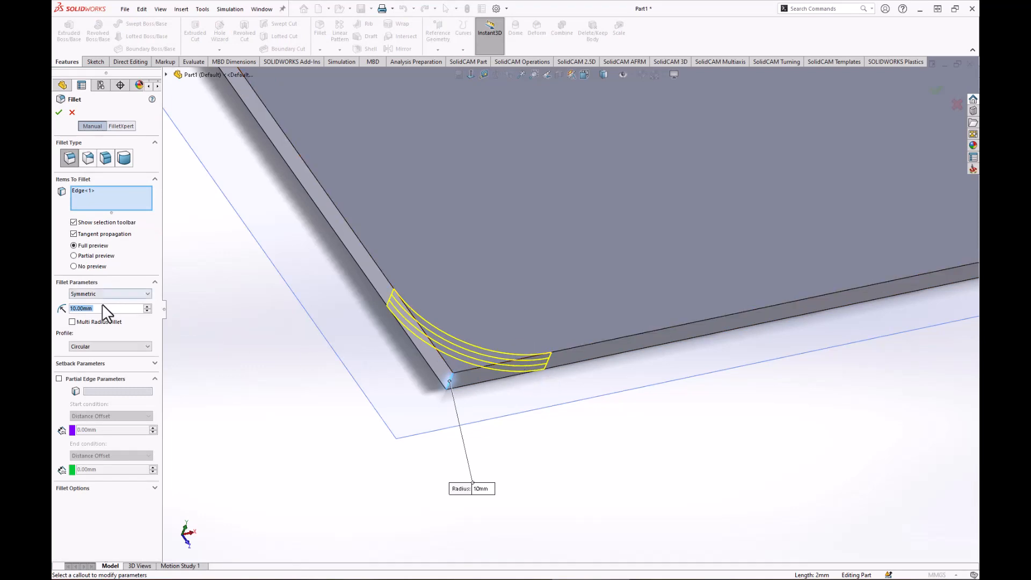
pyautogui.write('20')
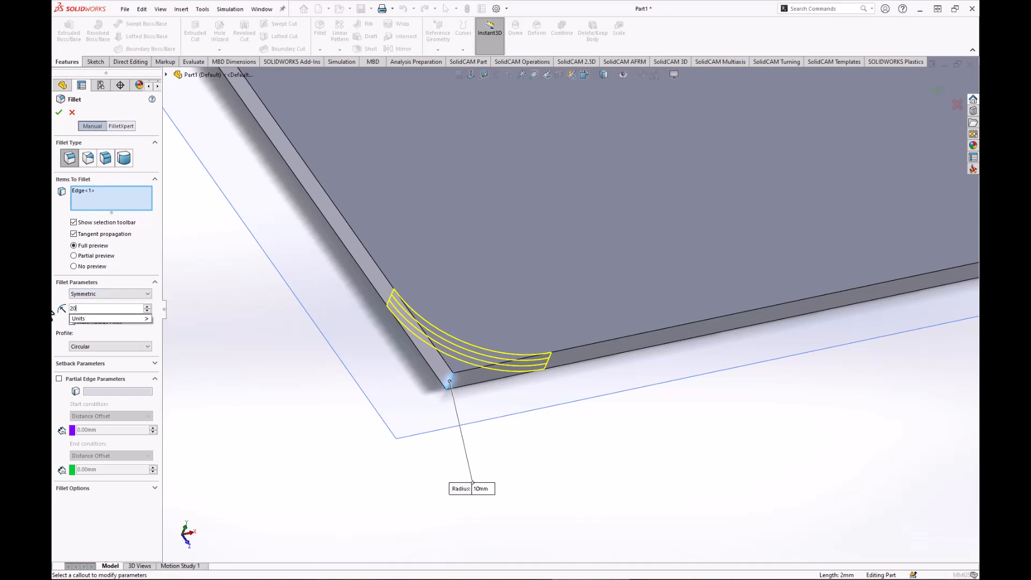
pyautogui.press('Return')
# Step: Add the other vertical corner edge at the -X end to the 20 mm fillet and apply it
pyautogui.scroll(5, 360, 185)
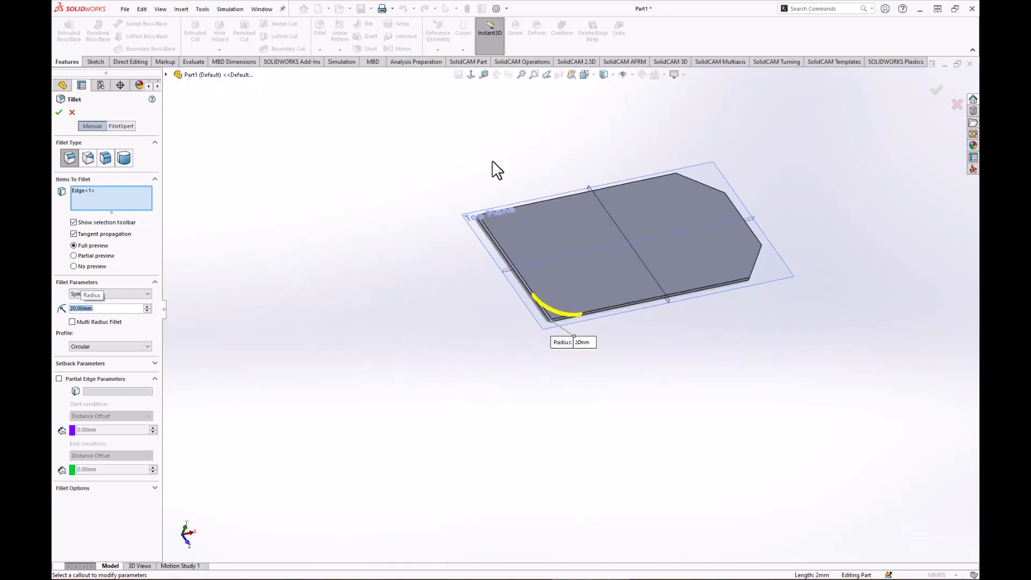
pyautogui.scroll(-5, 476, 223)
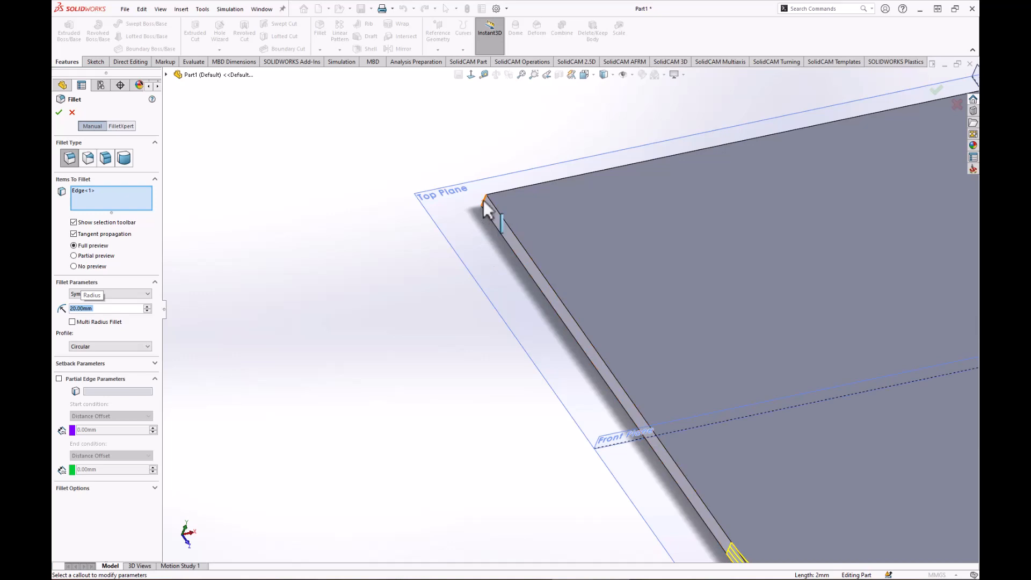
pyautogui.click(483, 201)
pyautogui.scroll(5, 499, 258)
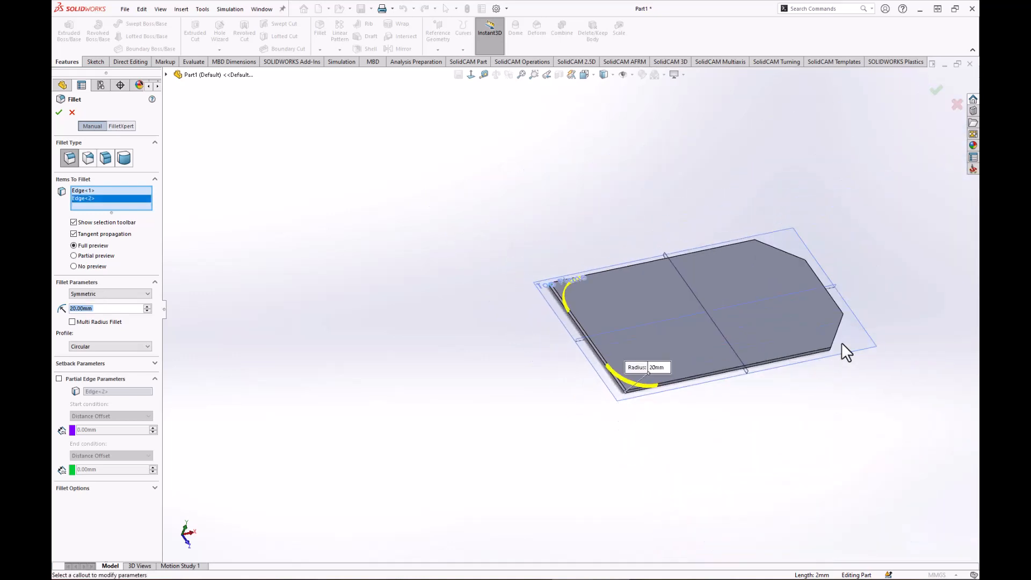
pyautogui.scroll(-3, 842, 343)
pyautogui.click(58, 112)
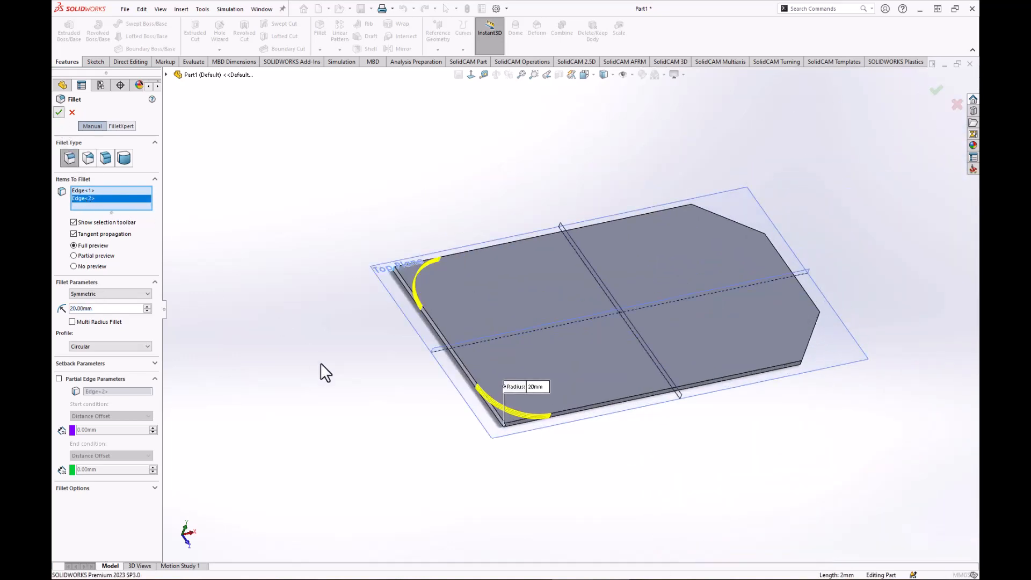
# Step: Consult the Linear & Circular (Pattern) PDF drawing for the first boss's diameter and its offsets from the plate edges
pyautogui.moveTo(541, 398); pyautogui.dragTo(454, 412, button='middle')
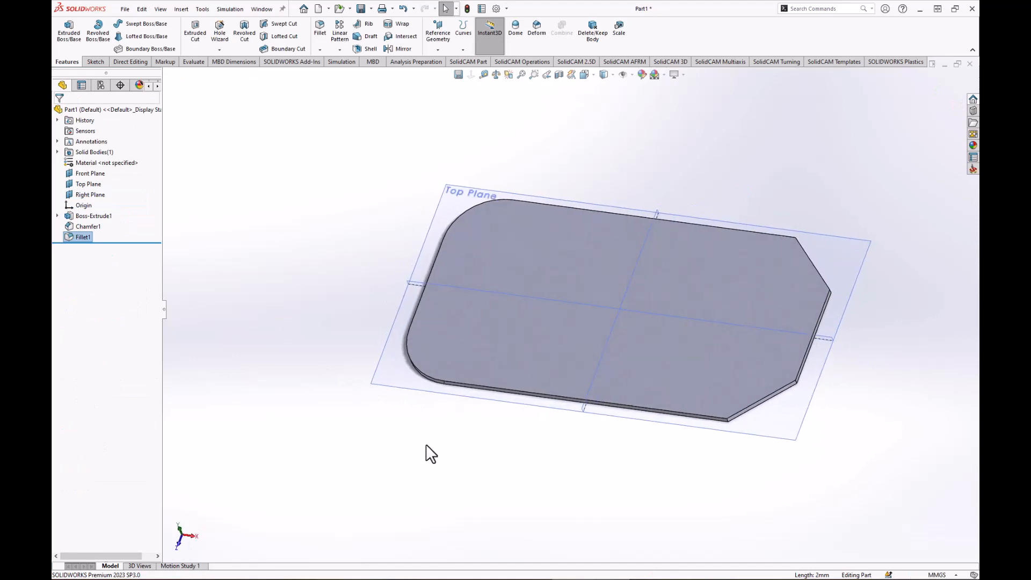
pyautogui.scroll(-4, 424, 446)
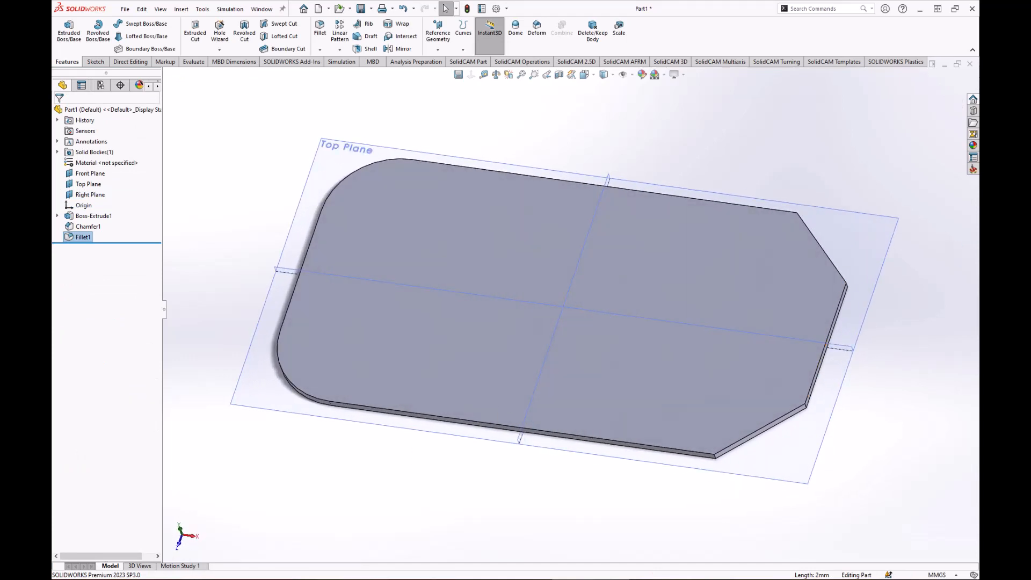
pyautogui.moveTo(639, 579); pyautogui.dragTo(545, 79)
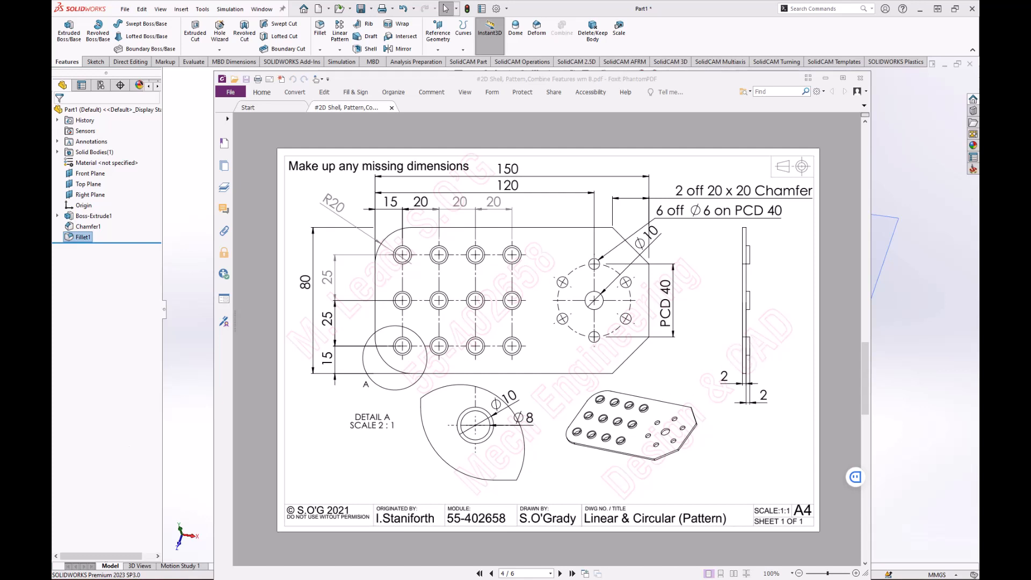
pyautogui.moveTo(361, 79); pyautogui.dragTo(1028, 83)
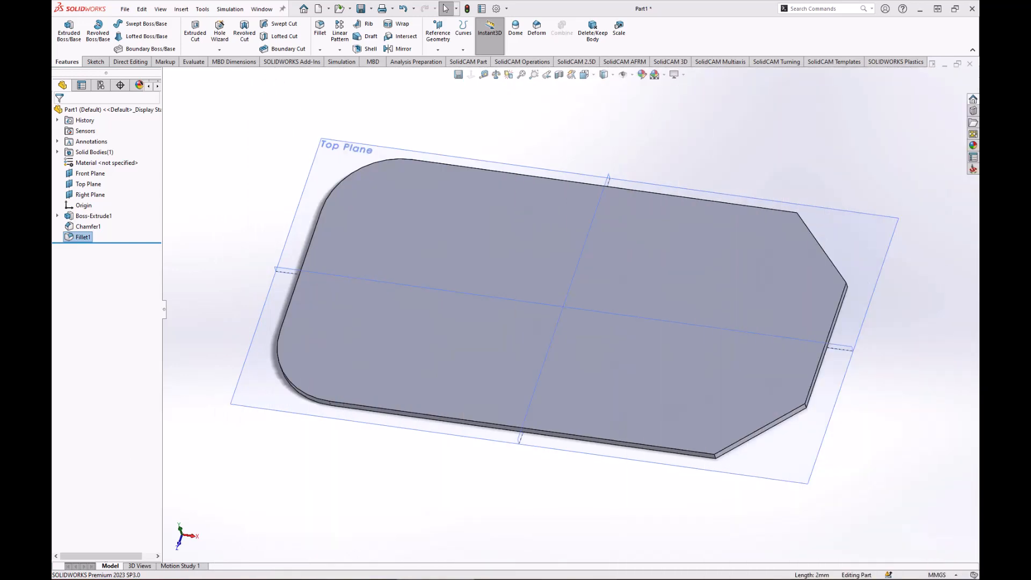
# Step: Start a sketch on the plate's top face and draw a circle about 11.7 mm in diameter near the -X, +Z rounded corner
pyautogui.click(324, 348)
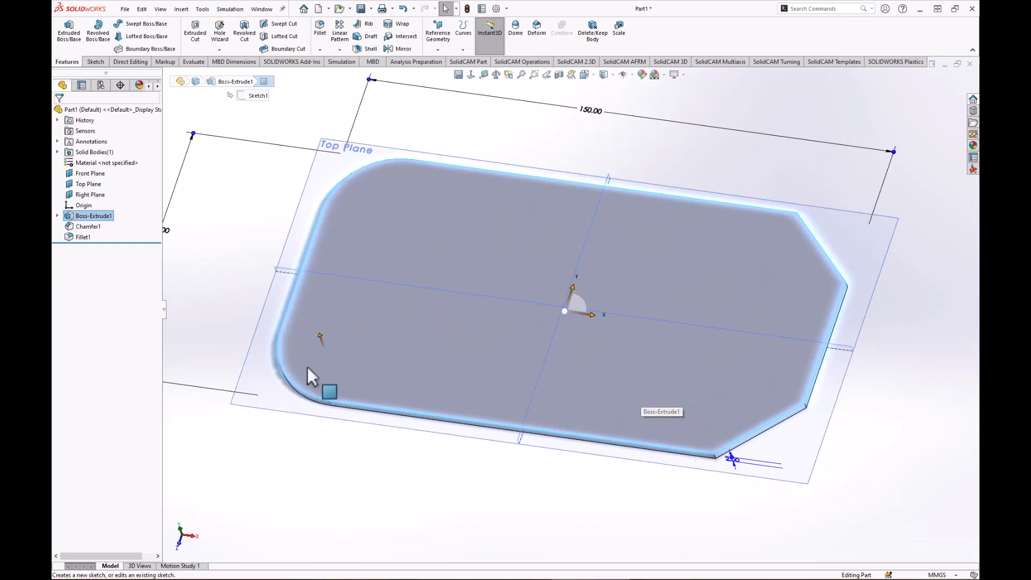
pyautogui.click(259, 112)
pyautogui.click(353, 349)
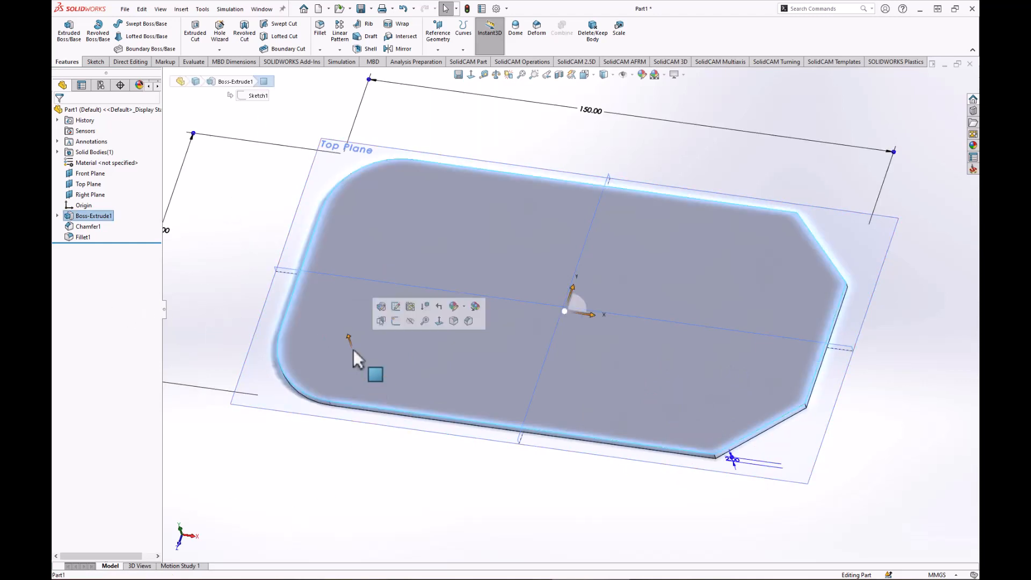
pyautogui.click(398, 323)
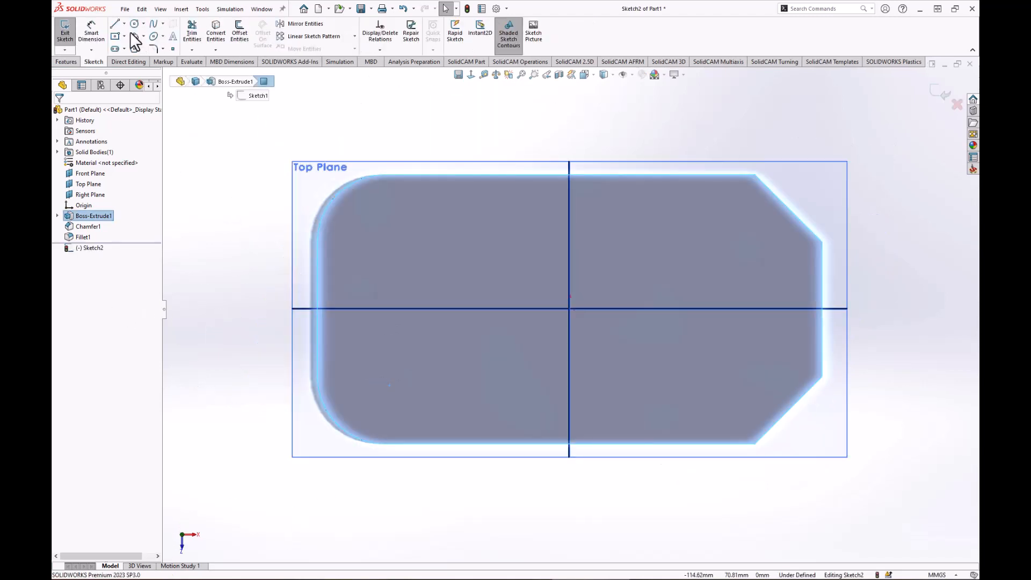
pyautogui.click(134, 23)
pyautogui.click(379, 384)
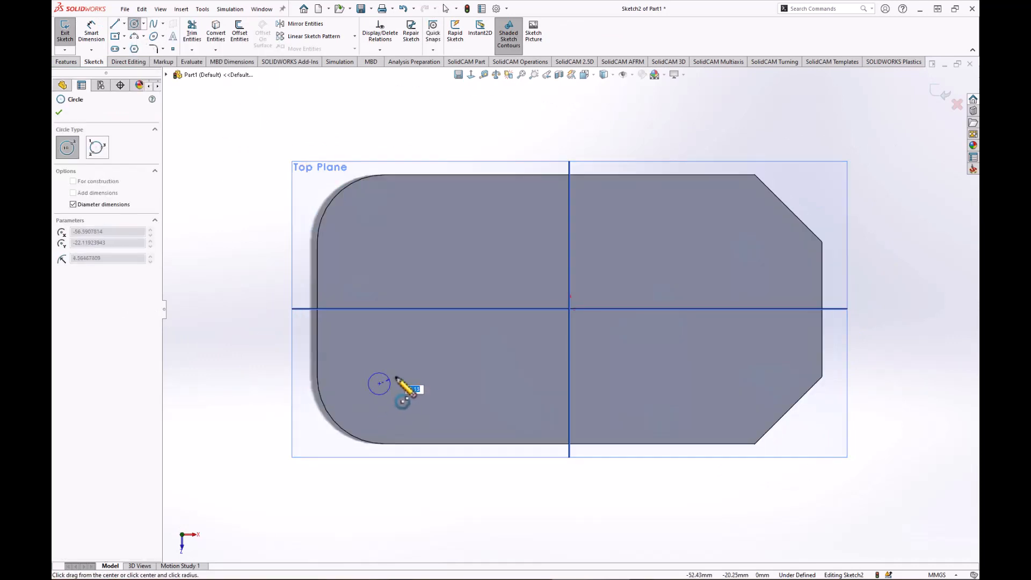
pyautogui.click(399, 384)
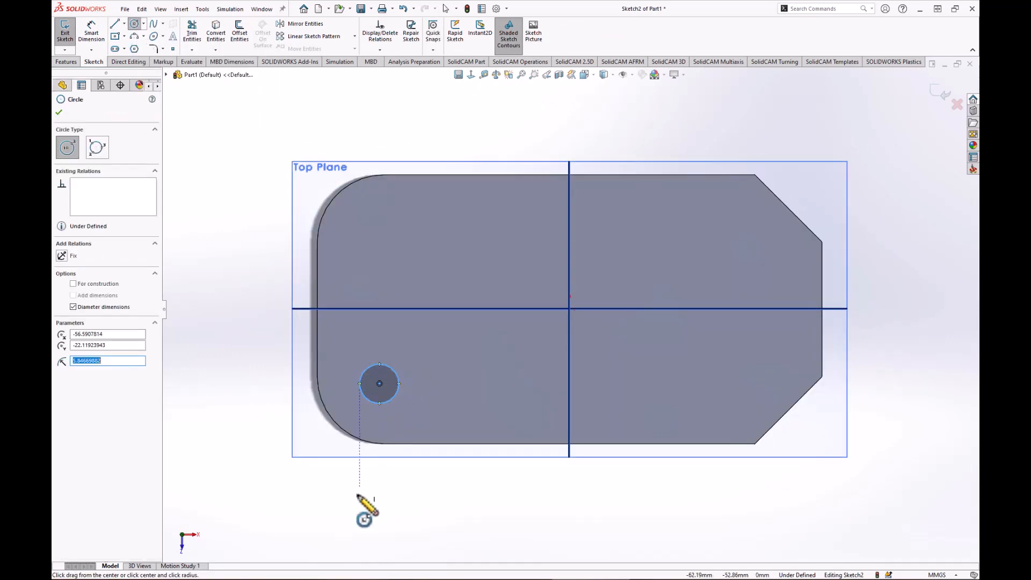
# Step: Dimension the circle's diameter to 10 mm
pyautogui.click(87, 30)
pyautogui.click(398, 370)
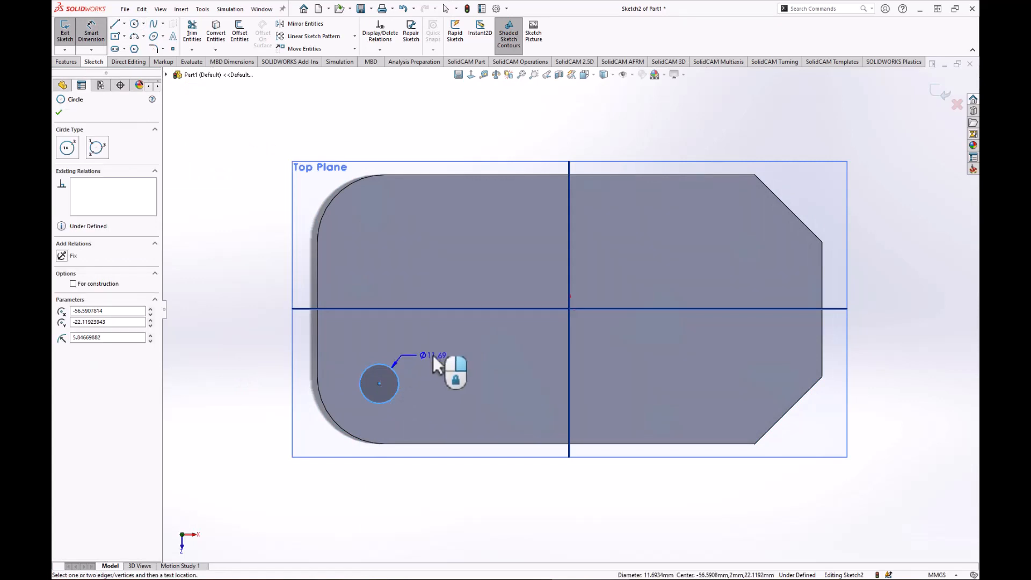
pyautogui.click(434, 354)
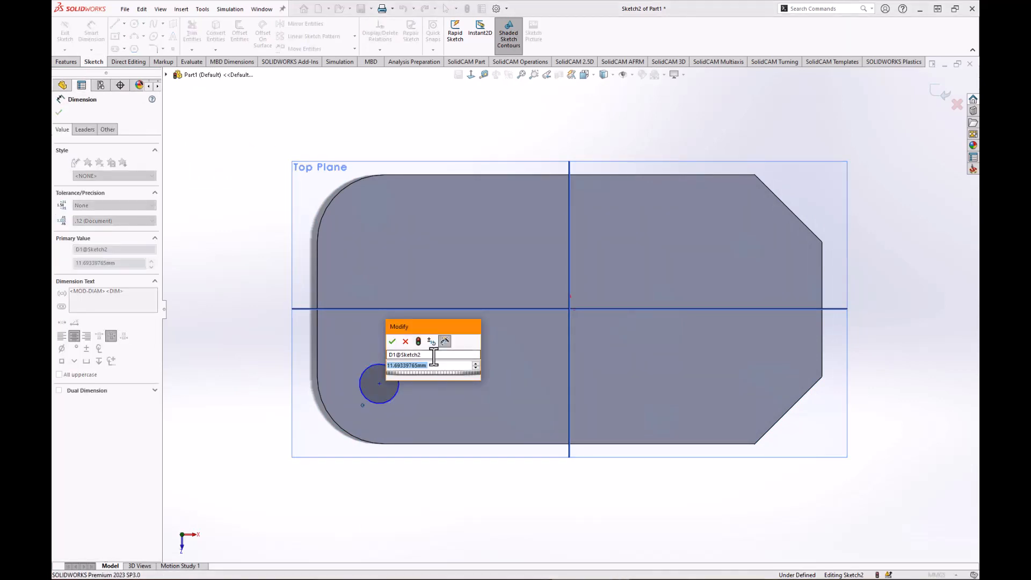
pyautogui.write('10')
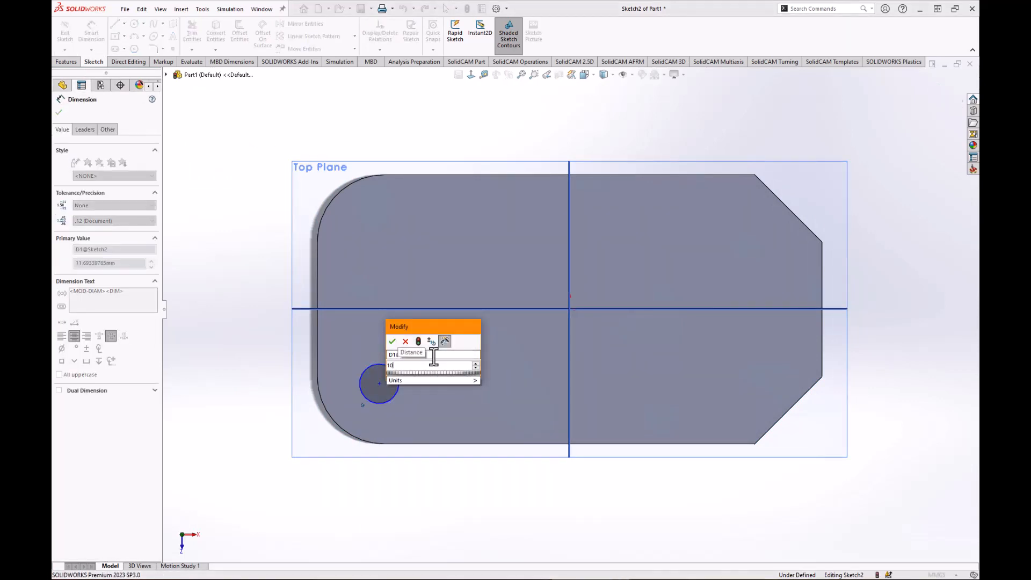
pyautogui.press('Return')
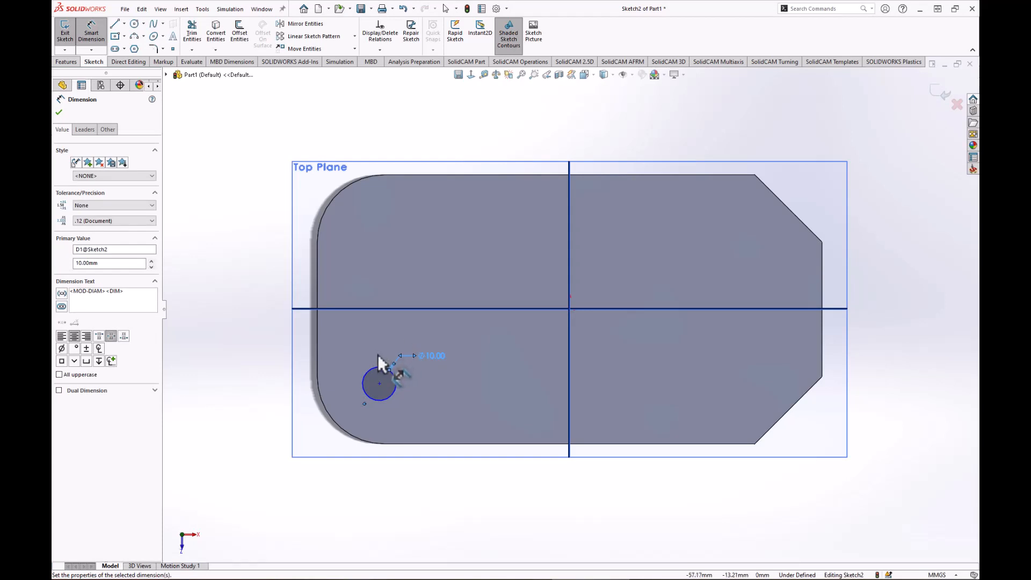
# Step: Dimension the distance from the plate's short -X edge to the circle's centre to 15 mm
pyautogui.click(317, 357)
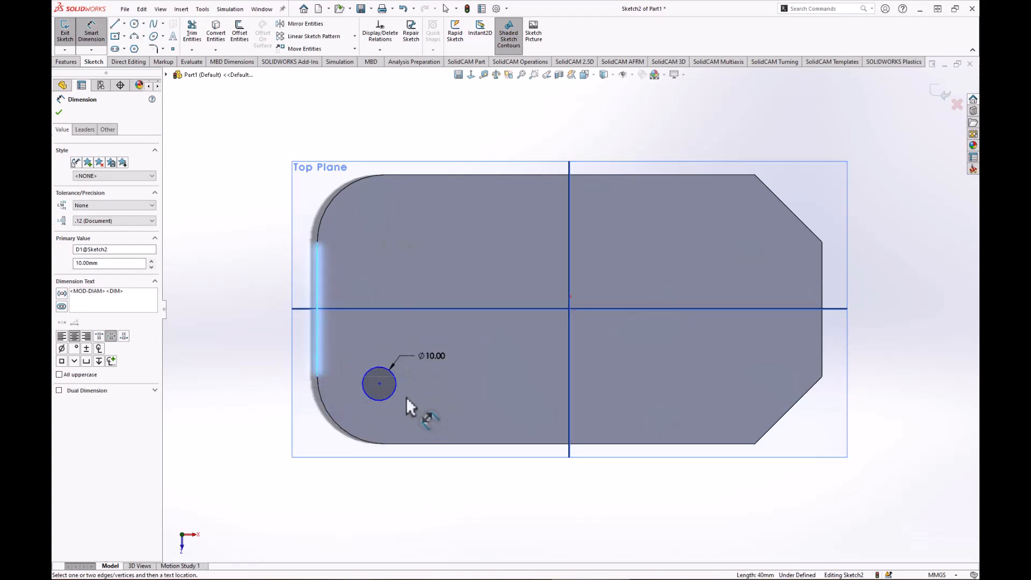
pyautogui.click(380, 382)
pyautogui.click(349, 346)
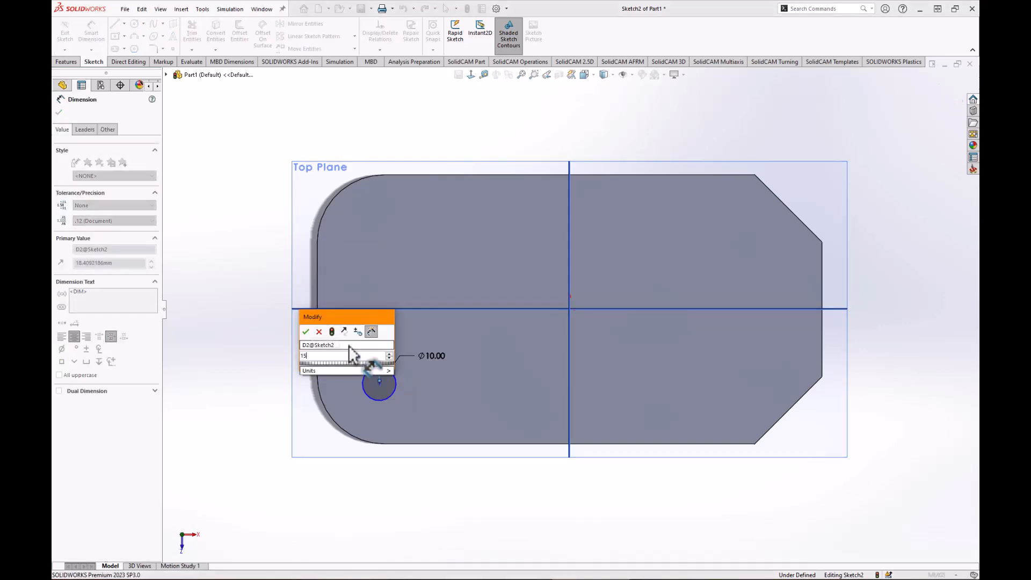
pyautogui.write('15')
pyautogui.press('Return')
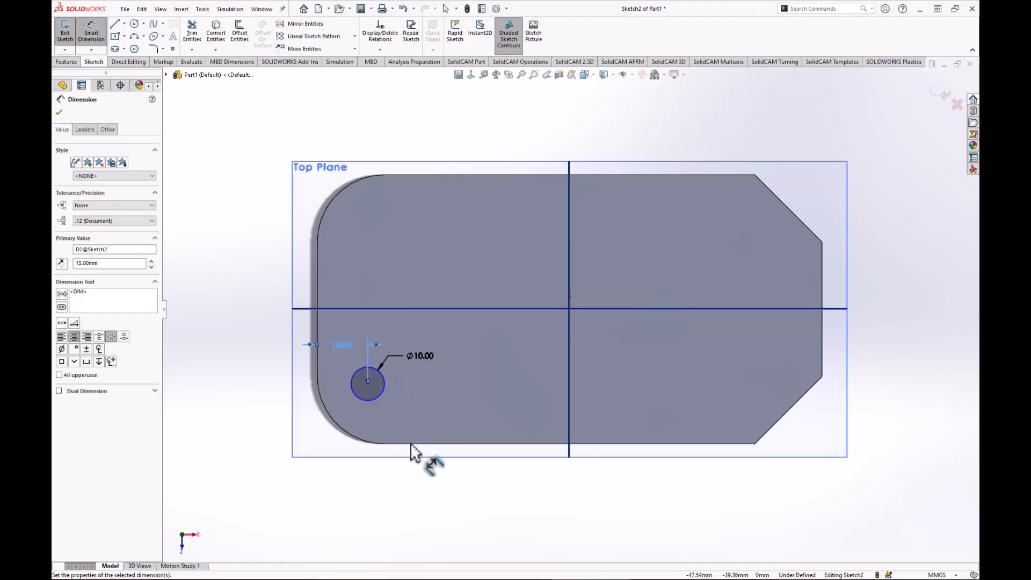
# Step: Dimension the distance from the plate's long +Z edge to the circle's centre to 15 mm
pyautogui.click(368, 383)
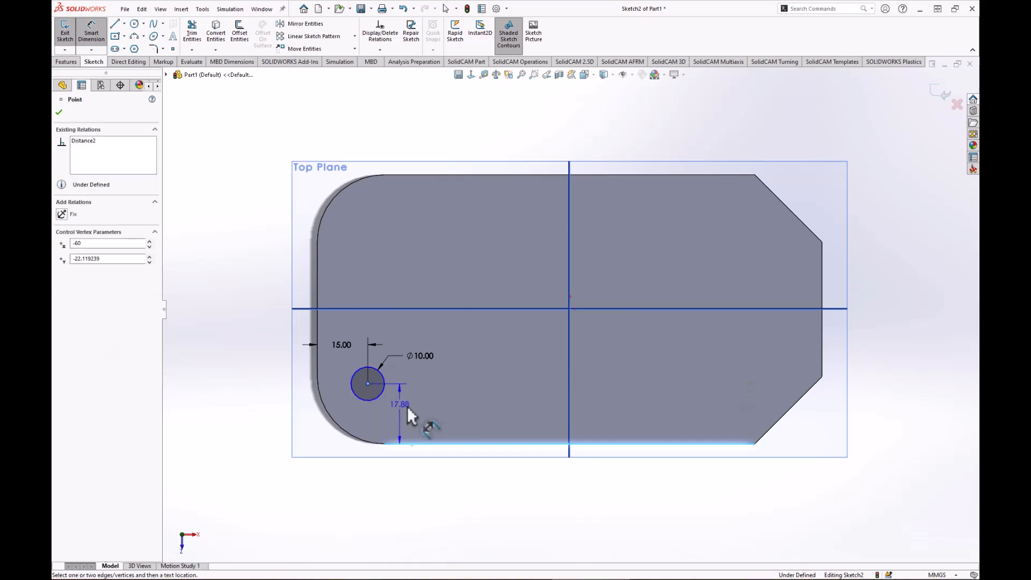
pyautogui.click(432, 413)
pyautogui.write('15')
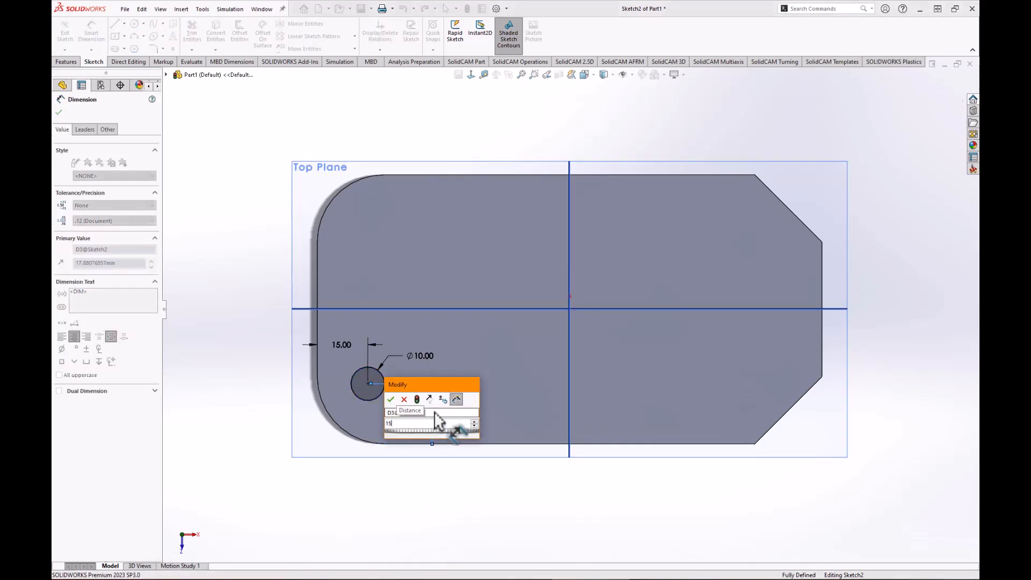
pyautogui.press('Return')
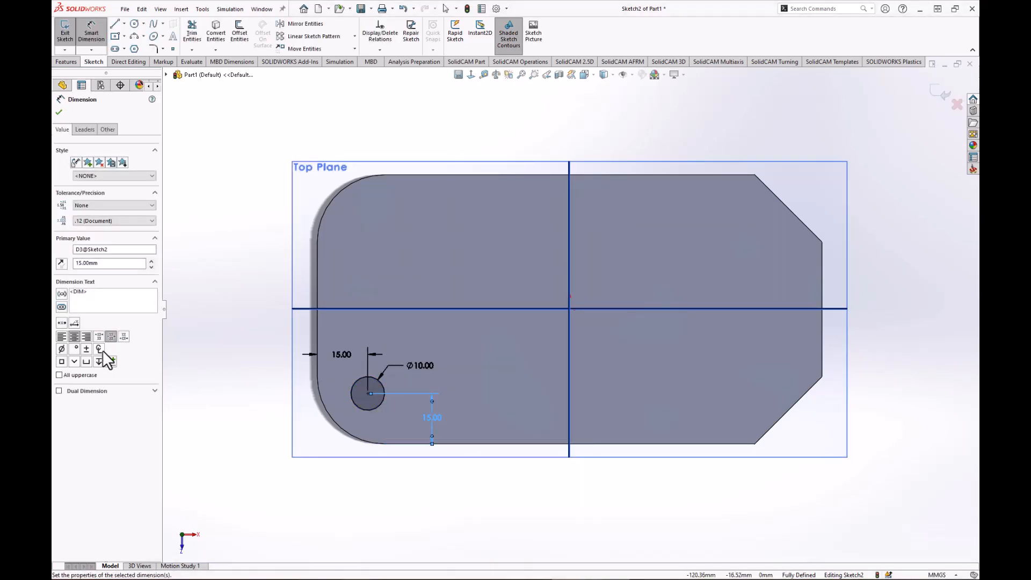
# Step: Extrude the circle sketch as a blind boss 2 mm high, merged with the plate
pyautogui.click(69, 60)
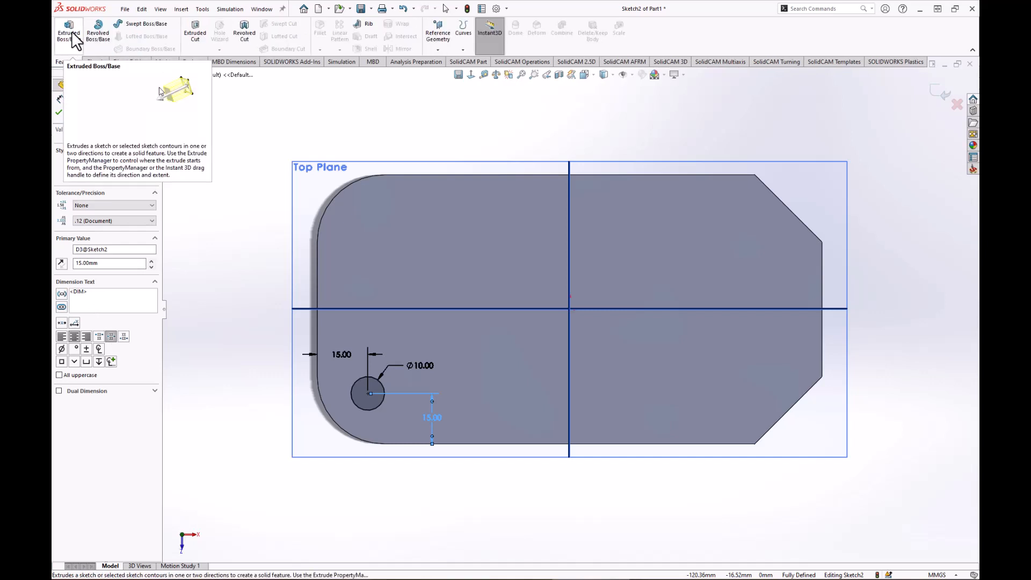
pyautogui.click(72, 35)
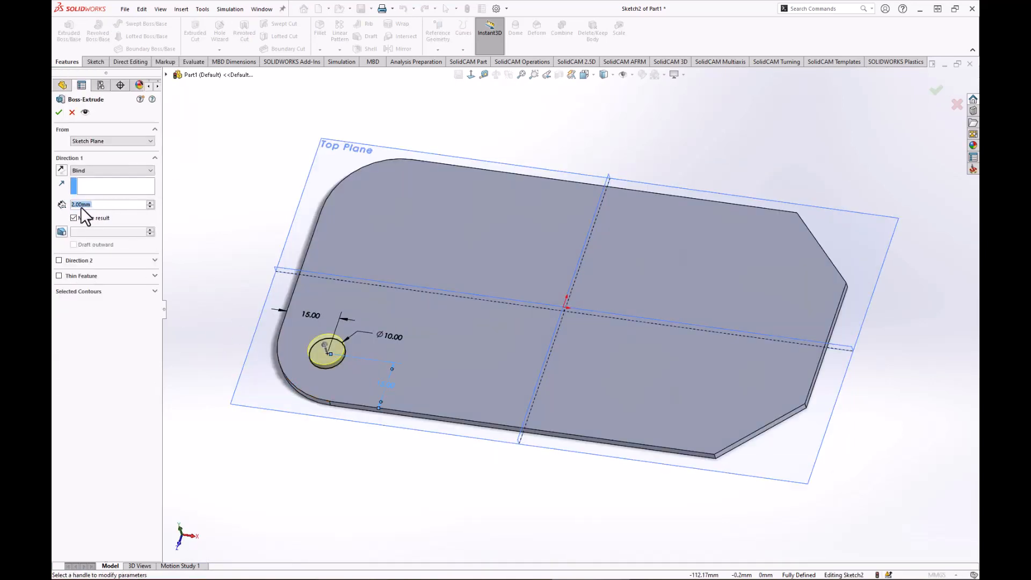
pyautogui.click(58, 112)
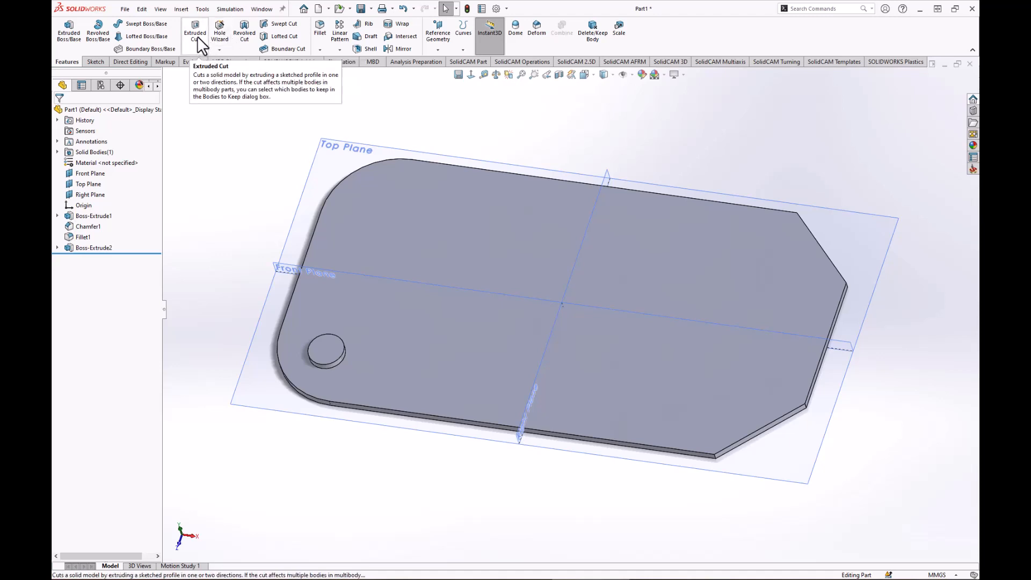
# Step: Start a sketch on the round boss's top face and draw a concentric circle with a radius of about 3.4 mm
pyautogui.click(324, 347)
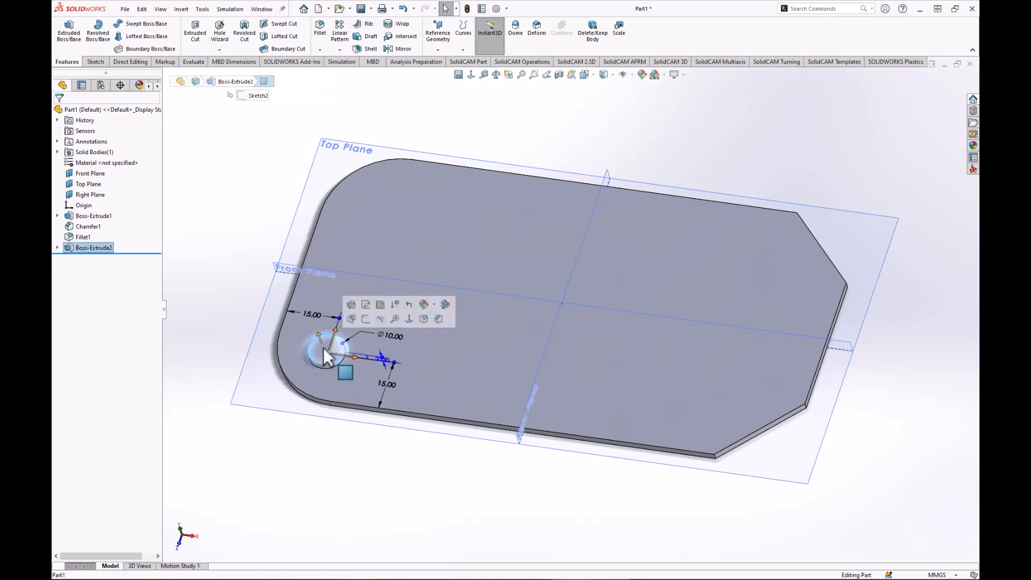
pyautogui.click(366, 319)
pyautogui.scroll(-8, 375, 384)
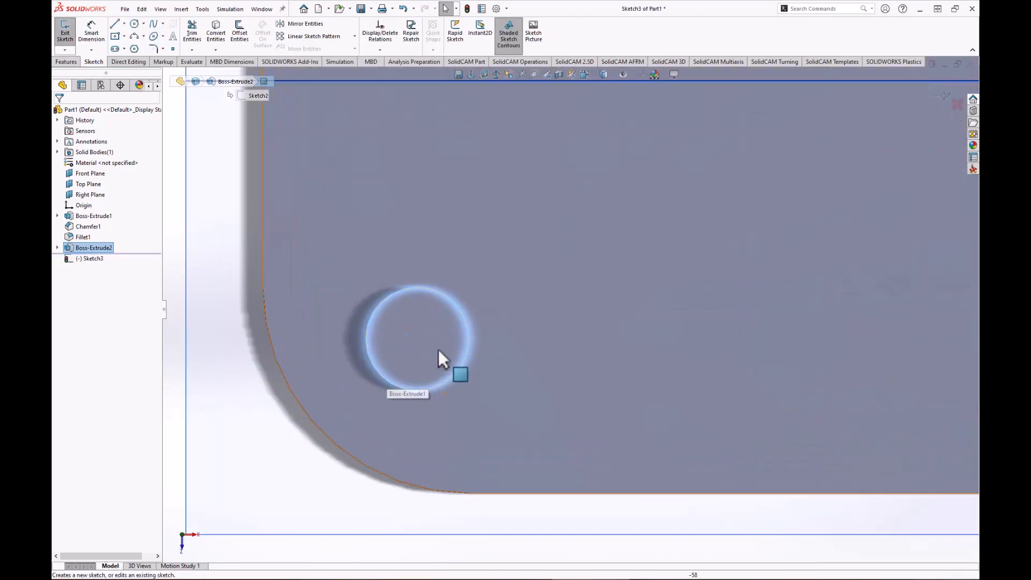
pyautogui.click(134, 23)
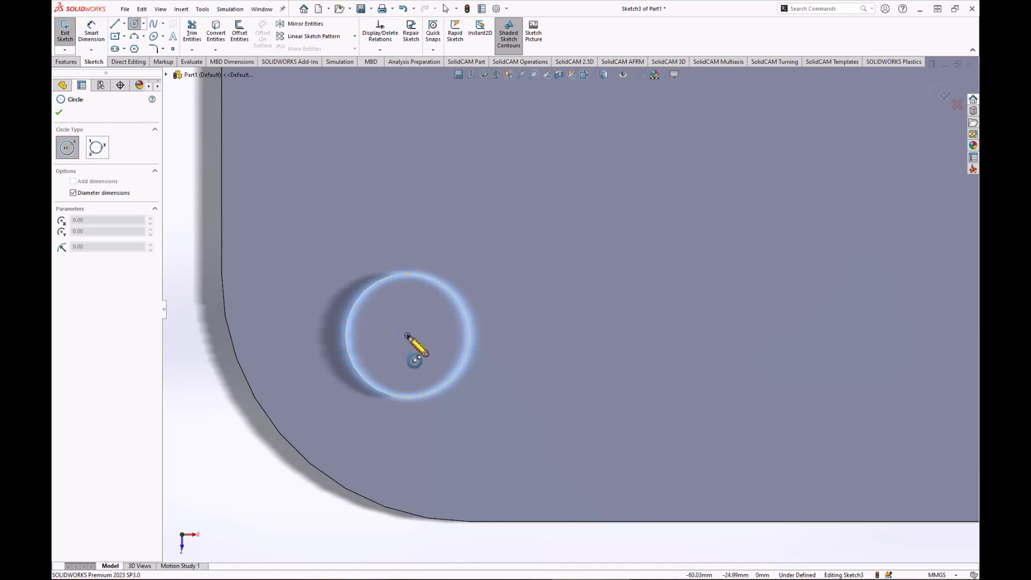
pyautogui.click(408, 336)
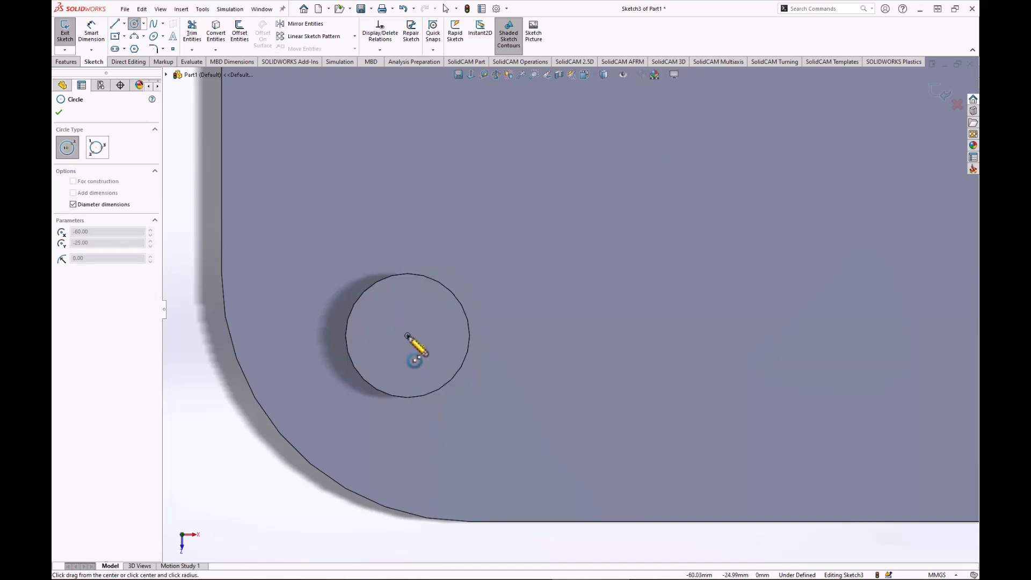
pyautogui.click(447, 357)
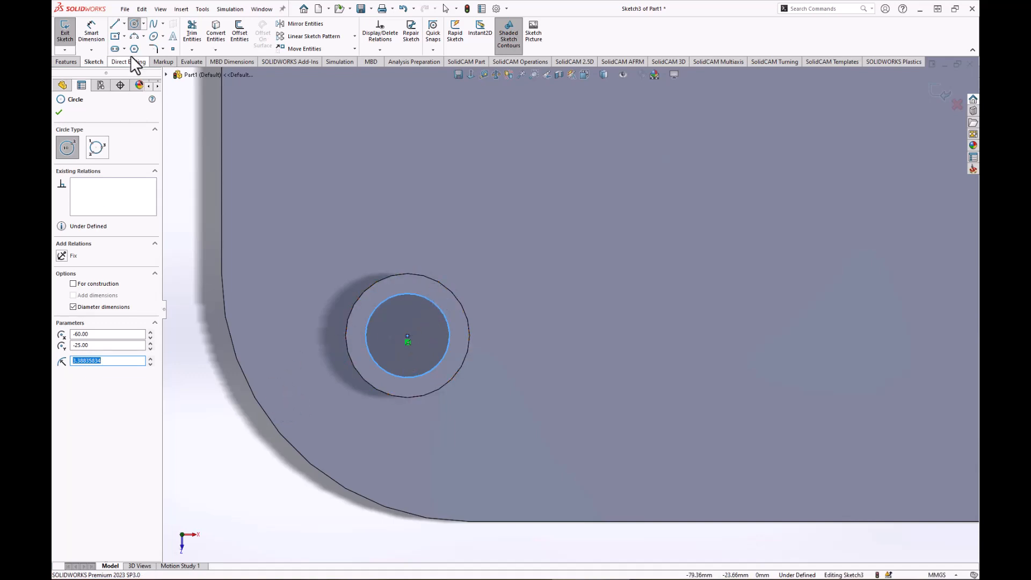
# Step: Dimension the diameter of the circle sketched on the boss to 8 mm
pyautogui.click(97, 50)
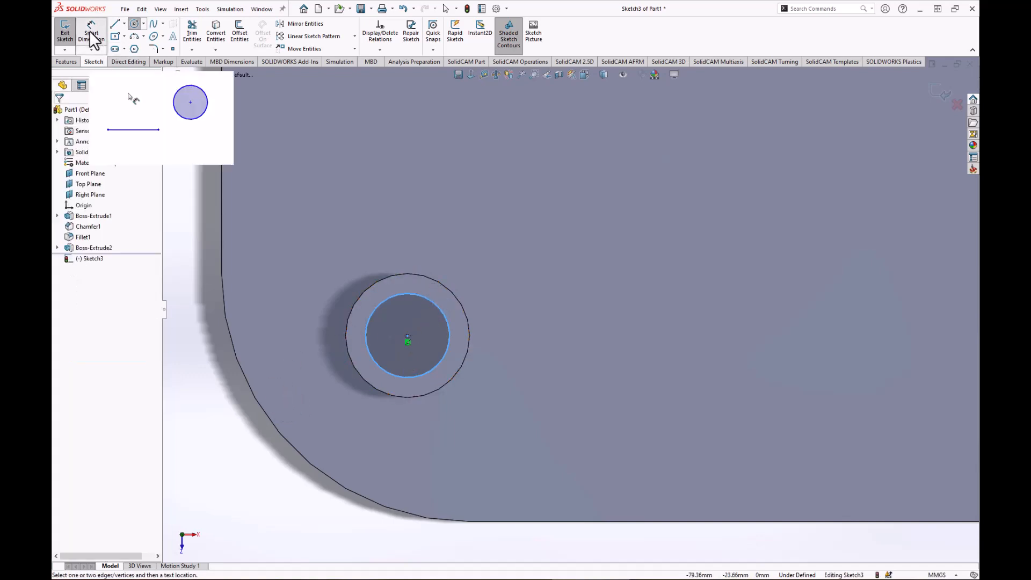
pyautogui.click(431, 302)
pyautogui.click(518, 264)
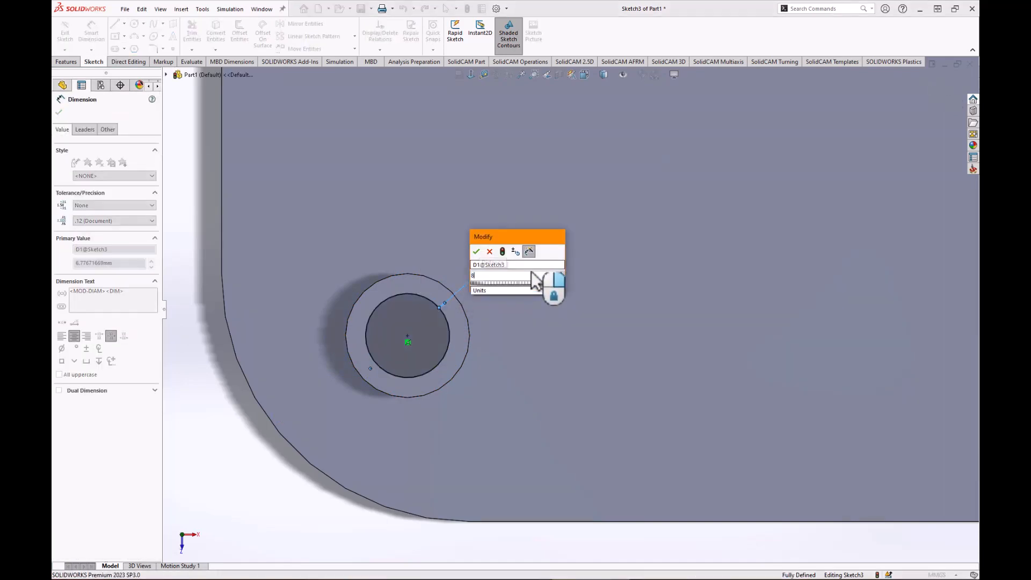
pyautogui.press('Return')
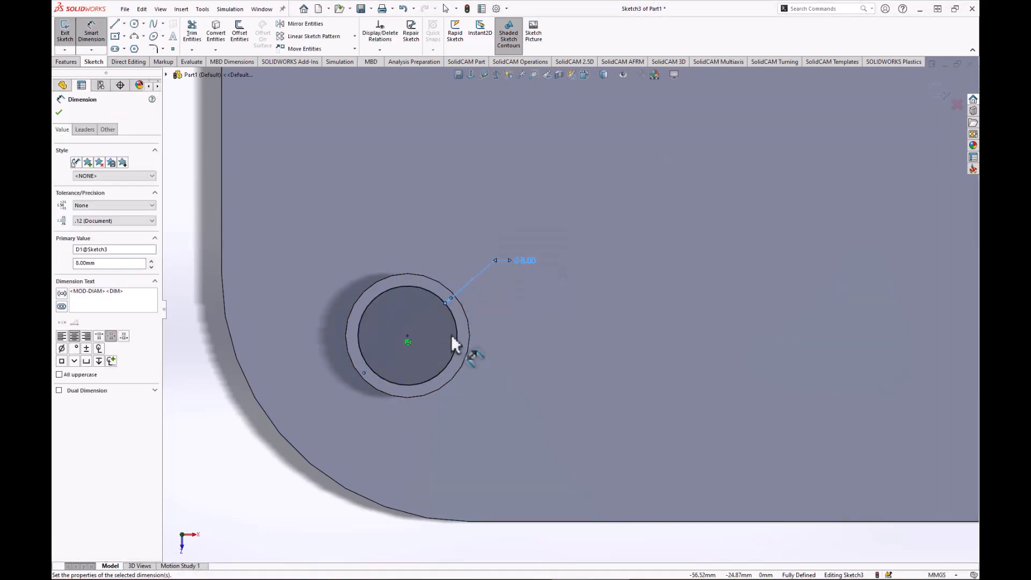
# Step: Cut-extrude the 8 mm circle Through All to make a hole through the round boss and the plate
pyautogui.scroll(2, 466, 342)
pyautogui.scroll(8, 466, 342)
pyautogui.scroll(-2, 796, 282)
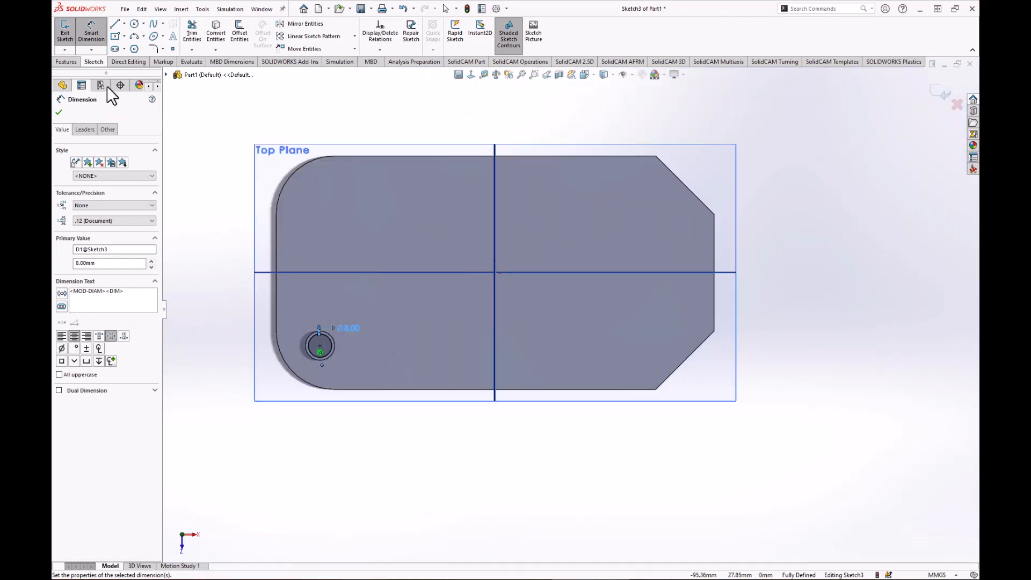
pyautogui.click(67, 62)
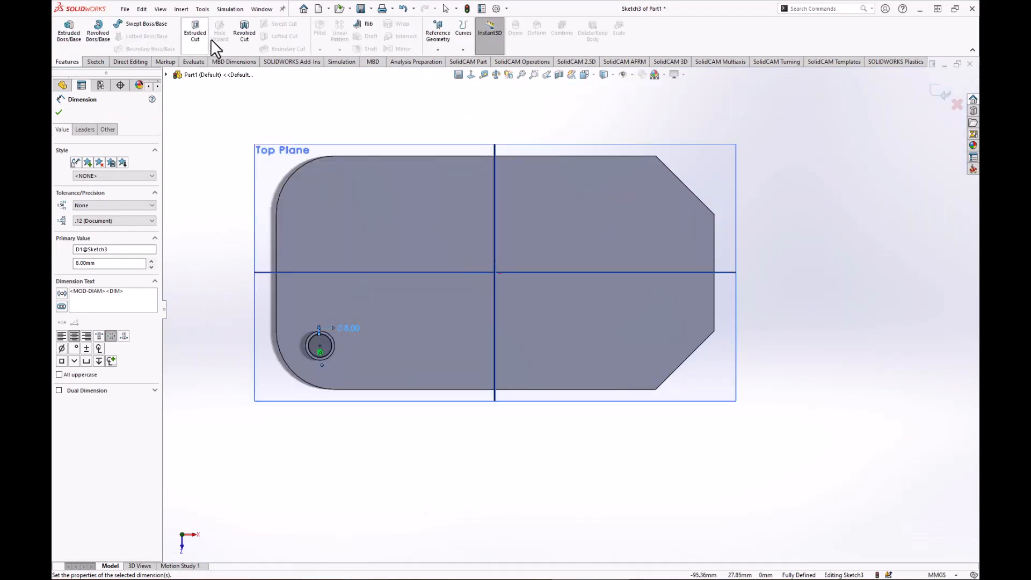
pyautogui.click(197, 33)
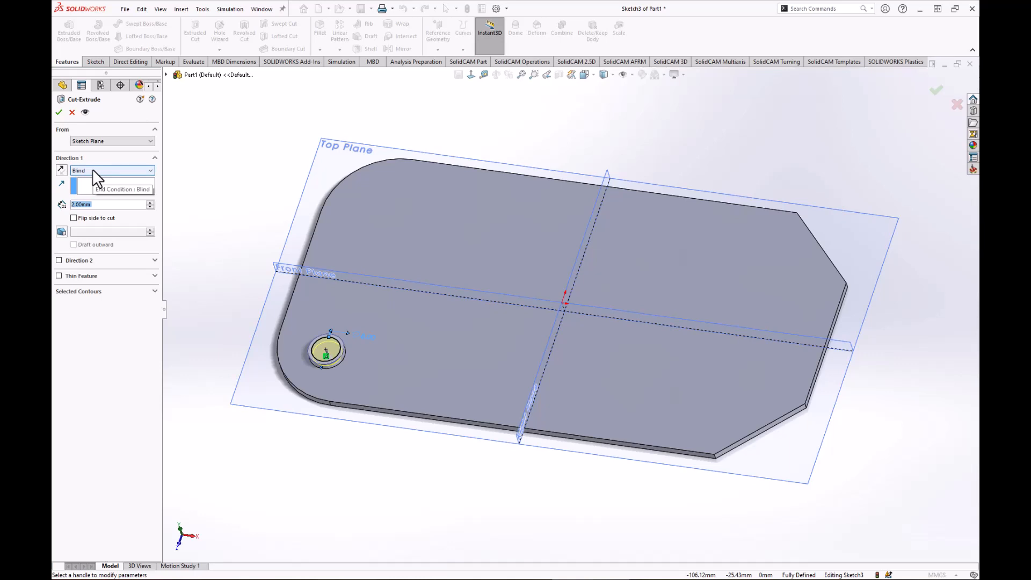
pyautogui.click(92, 169)
pyautogui.click(112, 185)
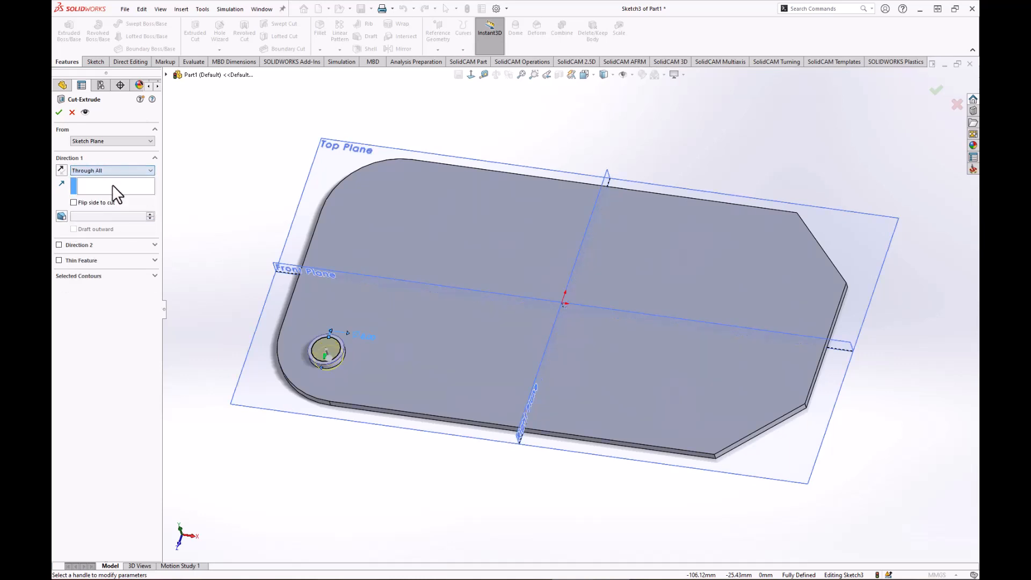
pyautogui.click(59, 112)
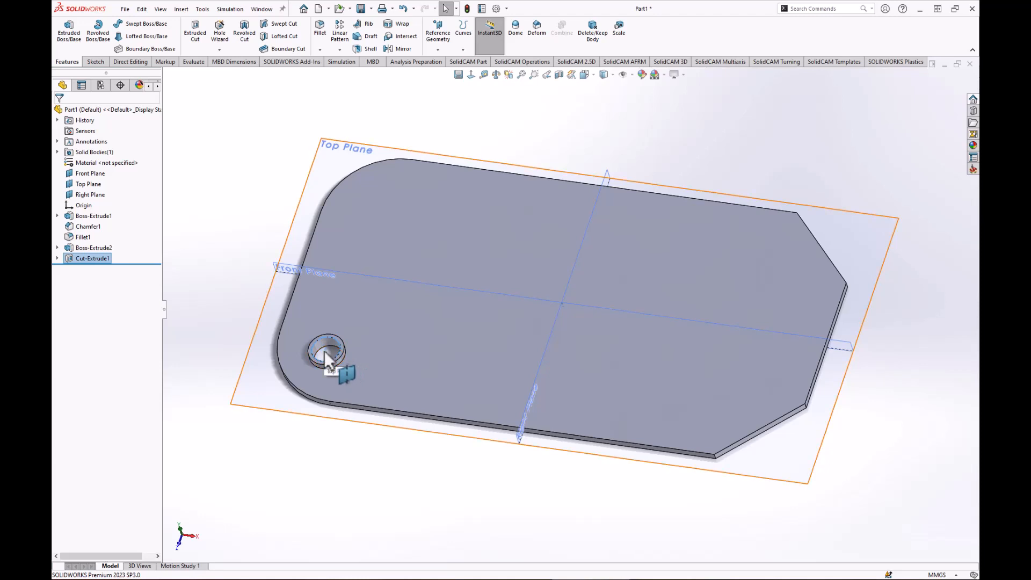
pyautogui.click(241, 299)
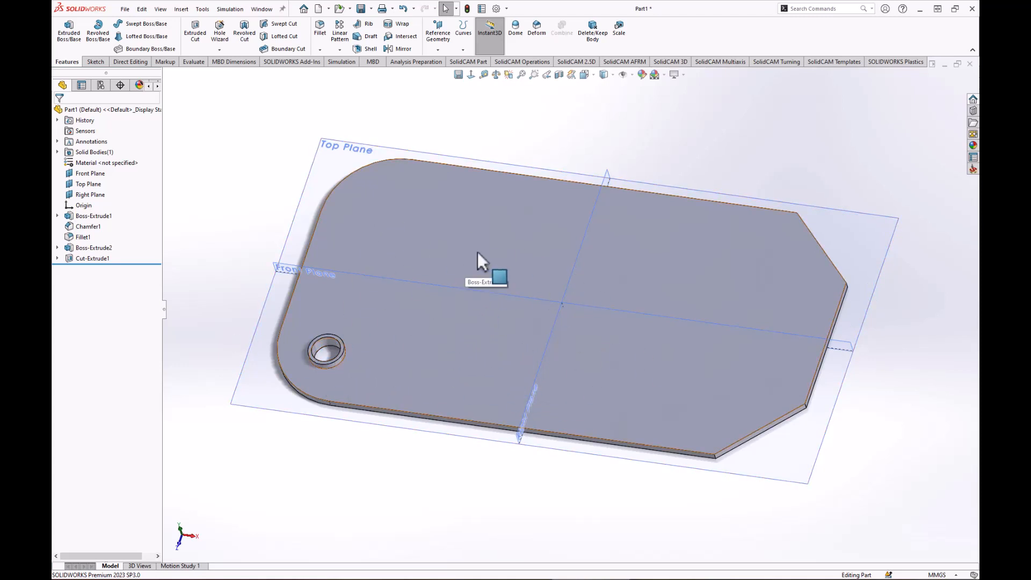
# Step: Start a Linear Pattern with the Right Plane as Direction 1 and the Front Plane as Direction 2
pyautogui.click(341, 24)
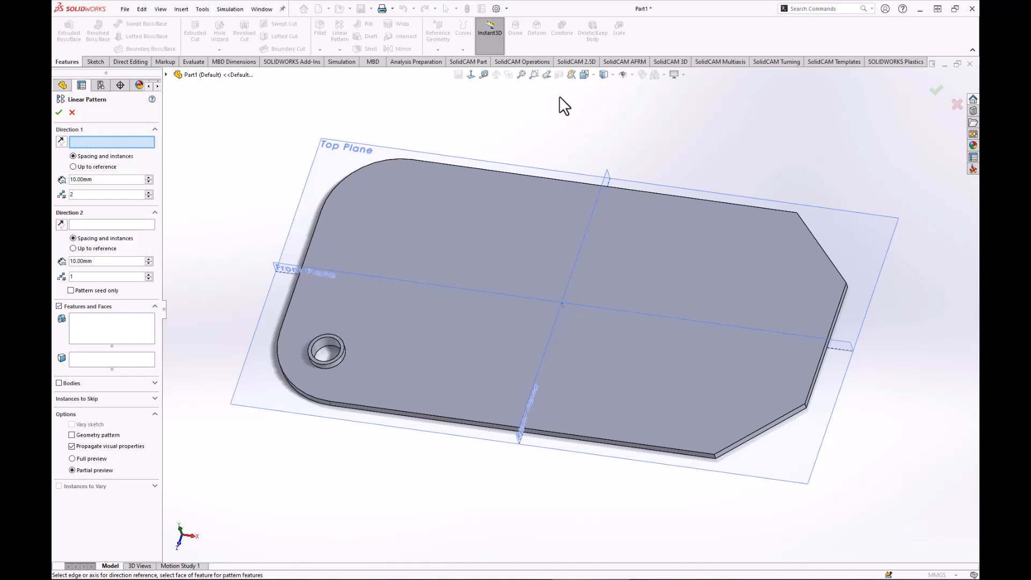
pyautogui.click(607, 175)
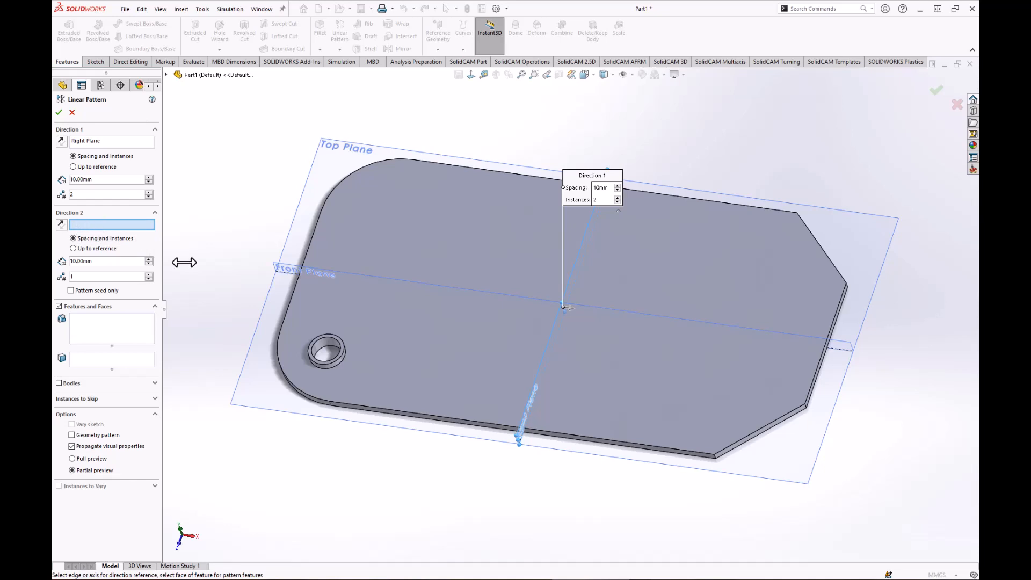
pyautogui.click(296, 267)
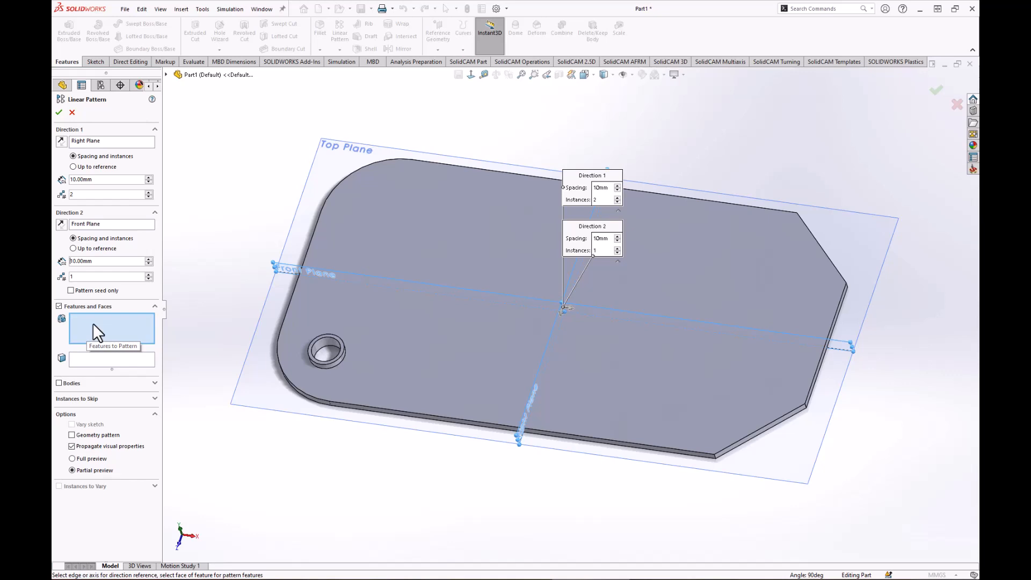
# Step: Add the round boss and its through hole as the features to pattern
pyautogui.scroll(-5, 376, 371)
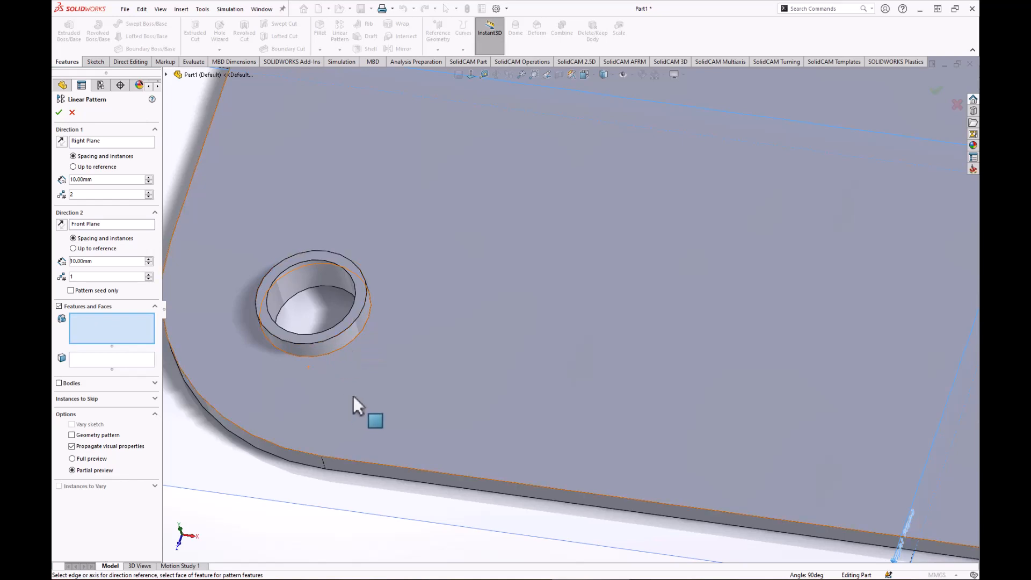
pyautogui.click(356, 324)
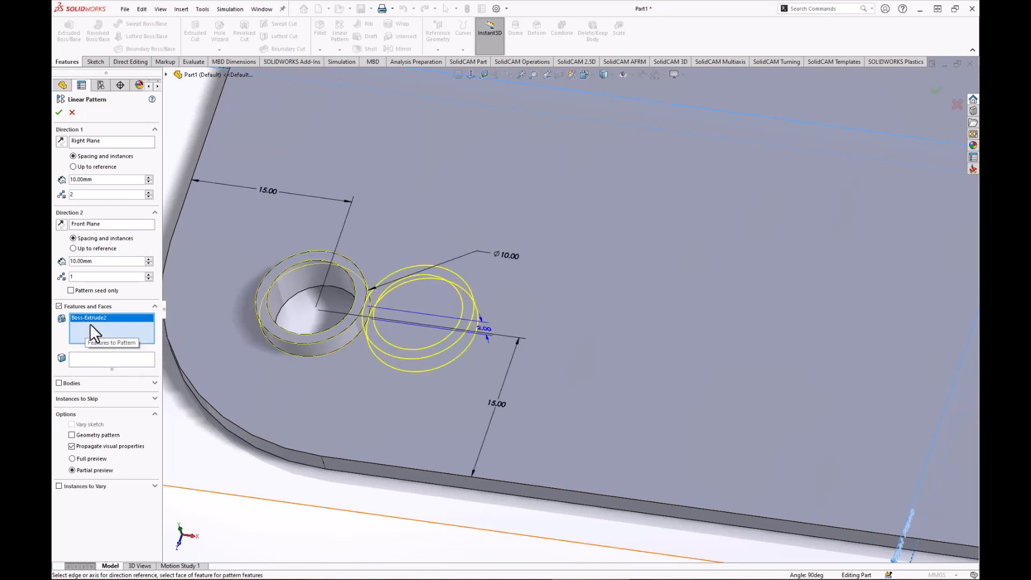
pyautogui.click(305, 277)
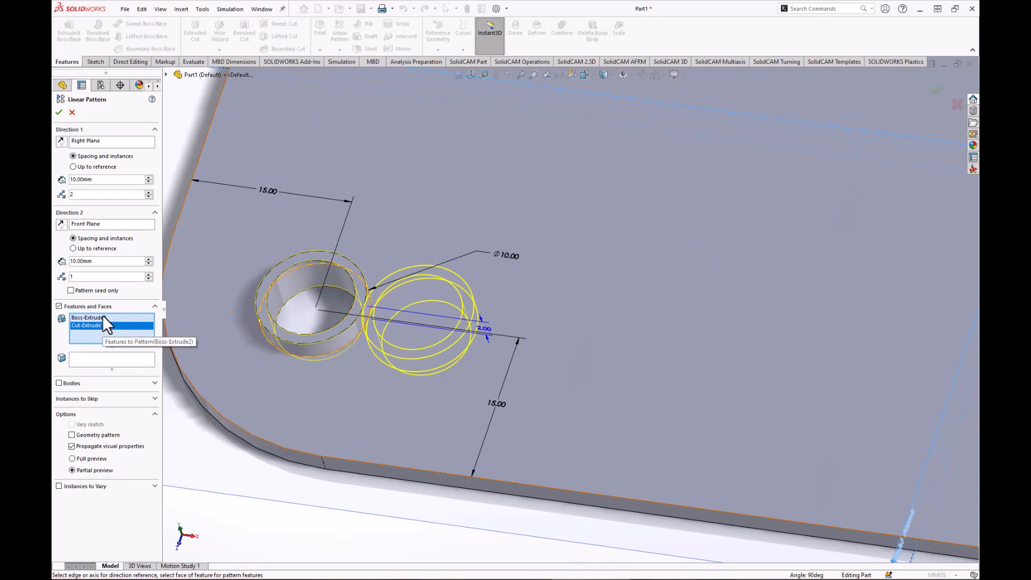
# Step: Set Direction 1 of the linear pattern to 4 instances with a spacing of 20 mm
pyautogui.scroll(6, 556, 272)
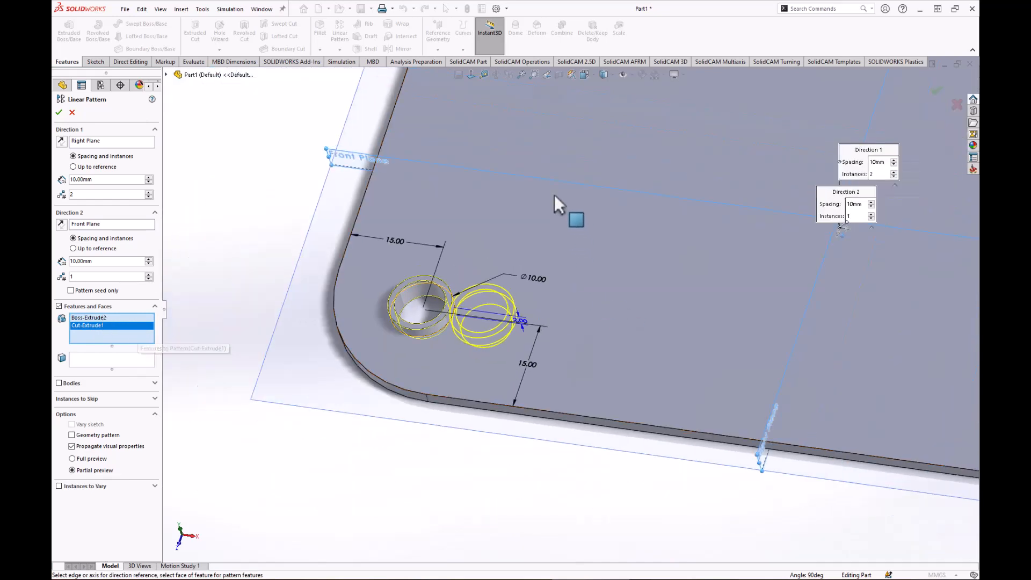
pyautogui.scroll(3, 648, 248)
pyautogui.scroll(-5, 650, 283)
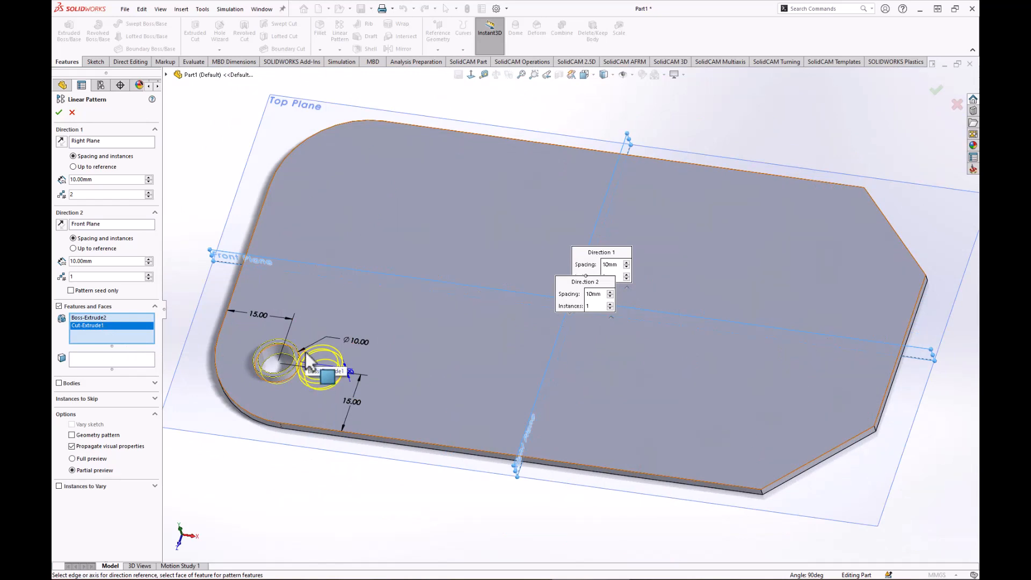
pyautogui.click(90, 195)
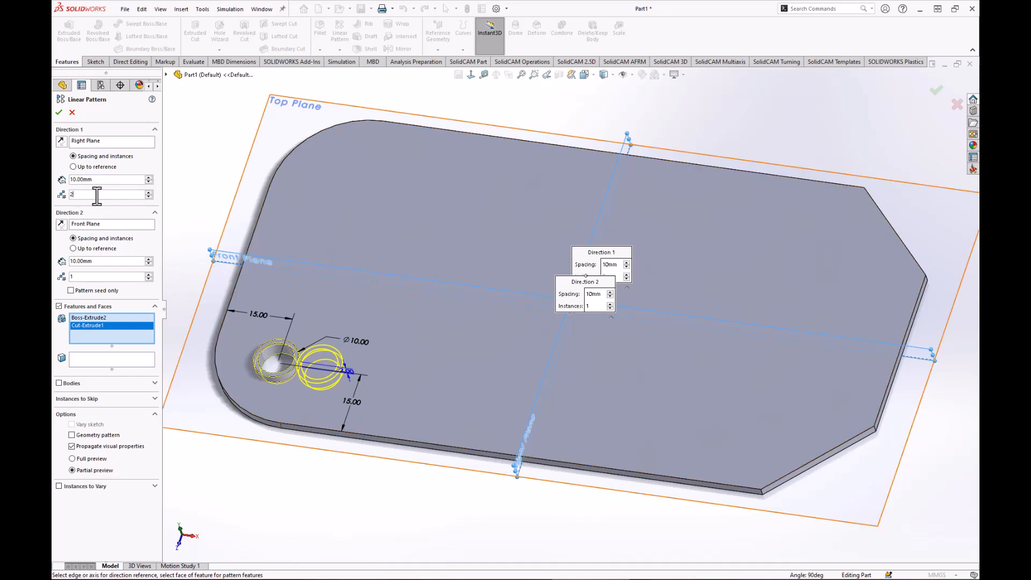
pyautogui.click(149, 193)
pyautogui.click(149, 192)
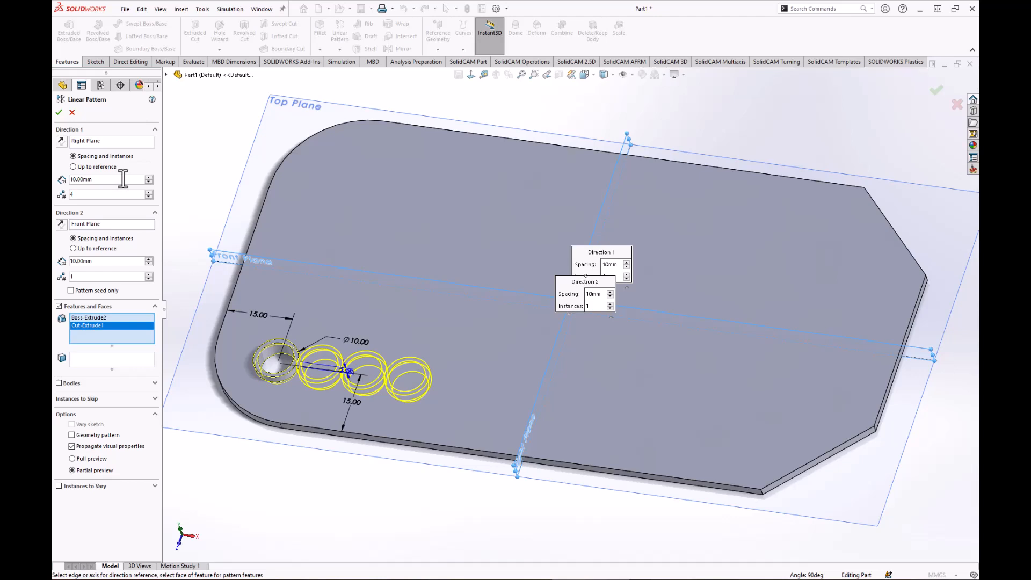
pyautogui.moveTo(123, 179); pyautogui.dragTo(69, 181)
pyautogui.write('20')
pyautogui.press('Return')
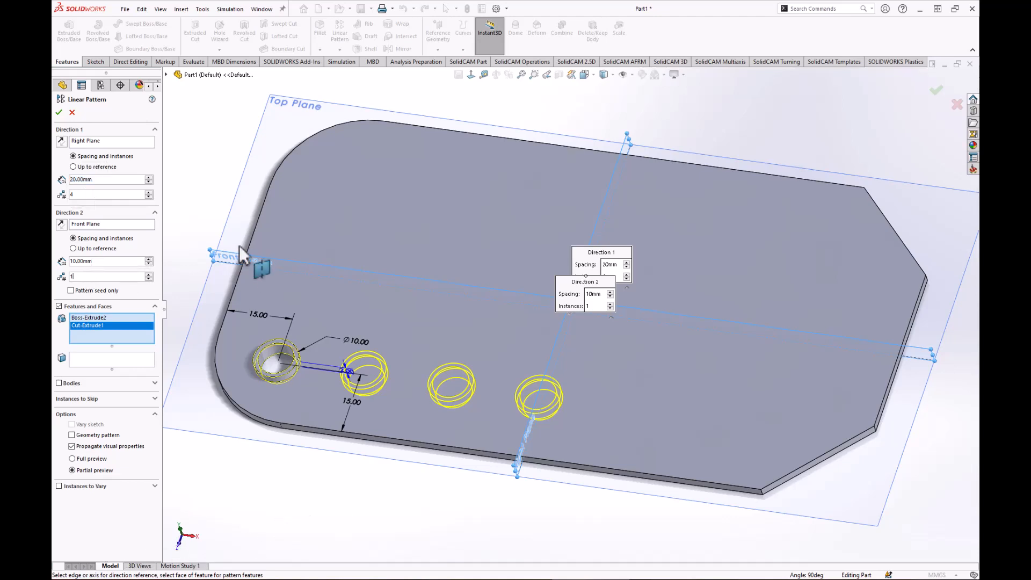
# Step: Set Direction 2 of the linear pattern to 3 instances with a spacing of 25 mm
pyautogui.click(148, 274)
pyautogui.click(149, 274)
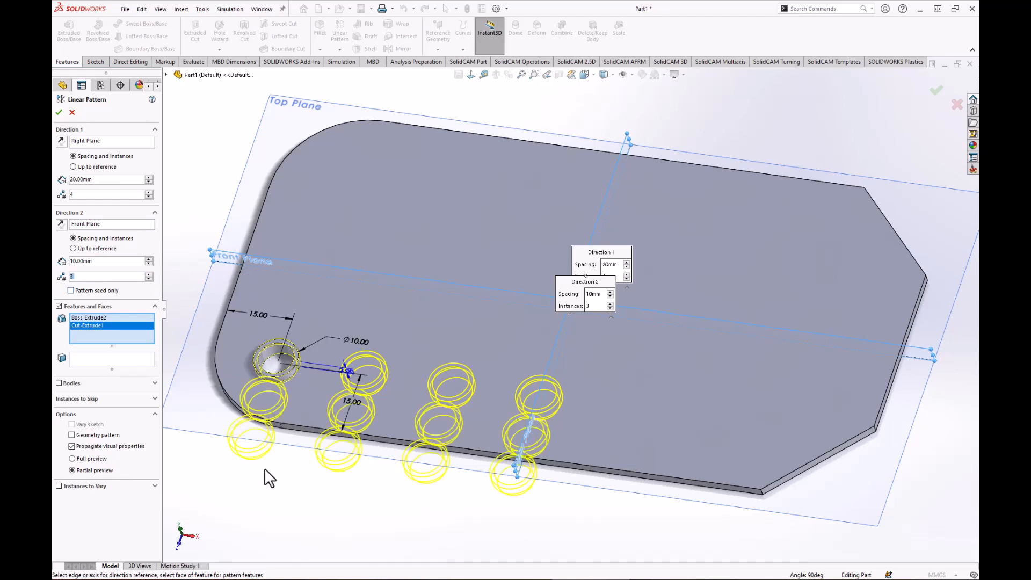
pyautogui.click(110, 262)
pyautogui.write('25')
pyautogui.press('Return')
# Step: Reverse Direction 2 of the linear pattern so the rows run across the plate
pyautogui.scroll(2, 372, 517)
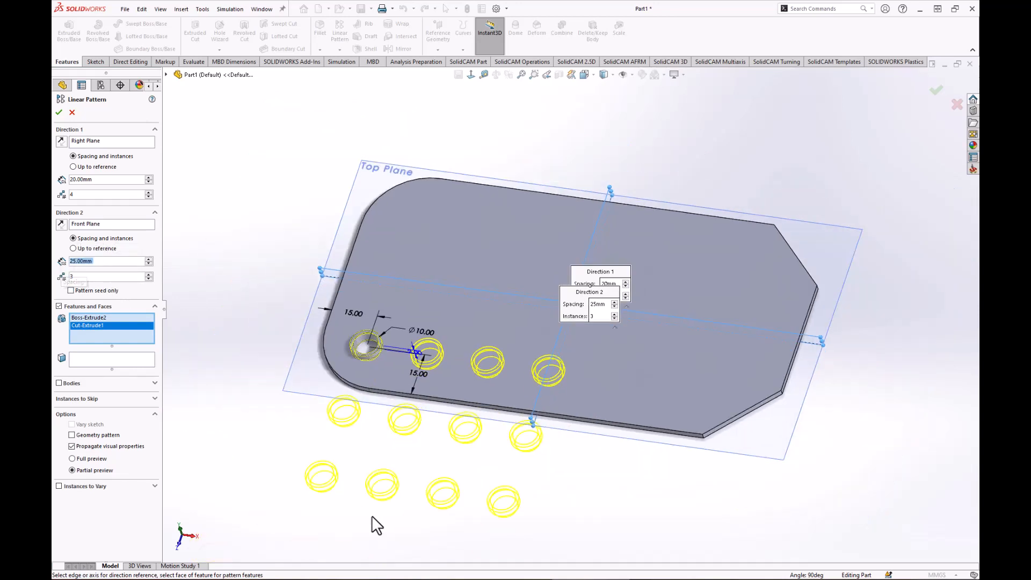
pyautogui.scroll(1, 372, 517)
pyautogui.scroll(1, 375, 462)
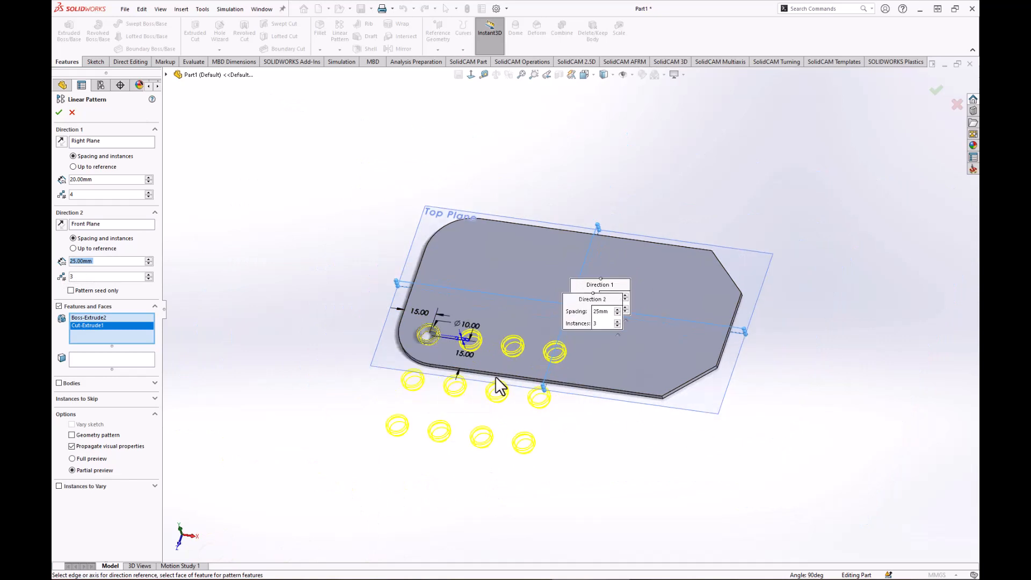
pyautogui.scroll(-1, 576, 360)
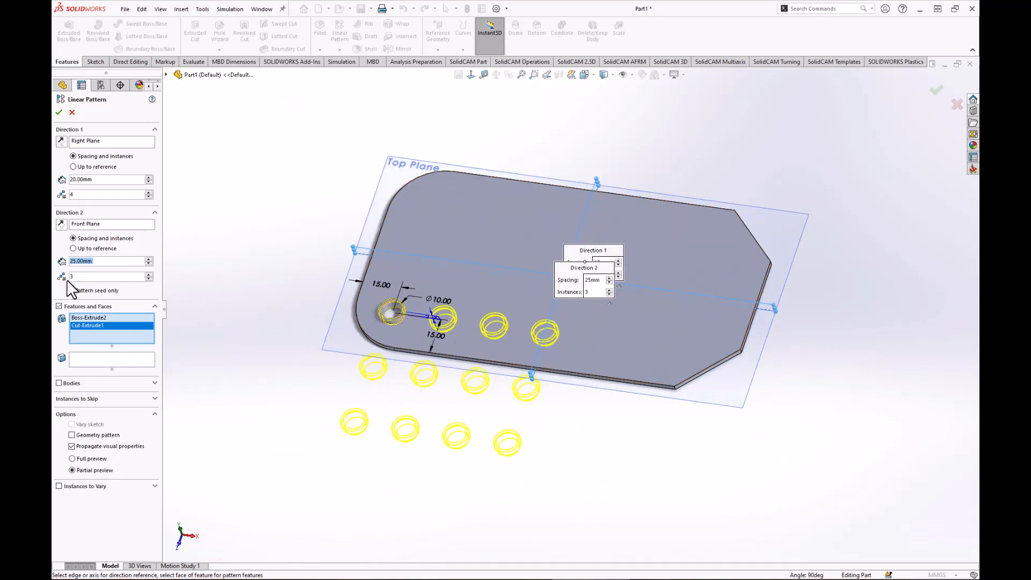
pyautogui.click(61, 224)
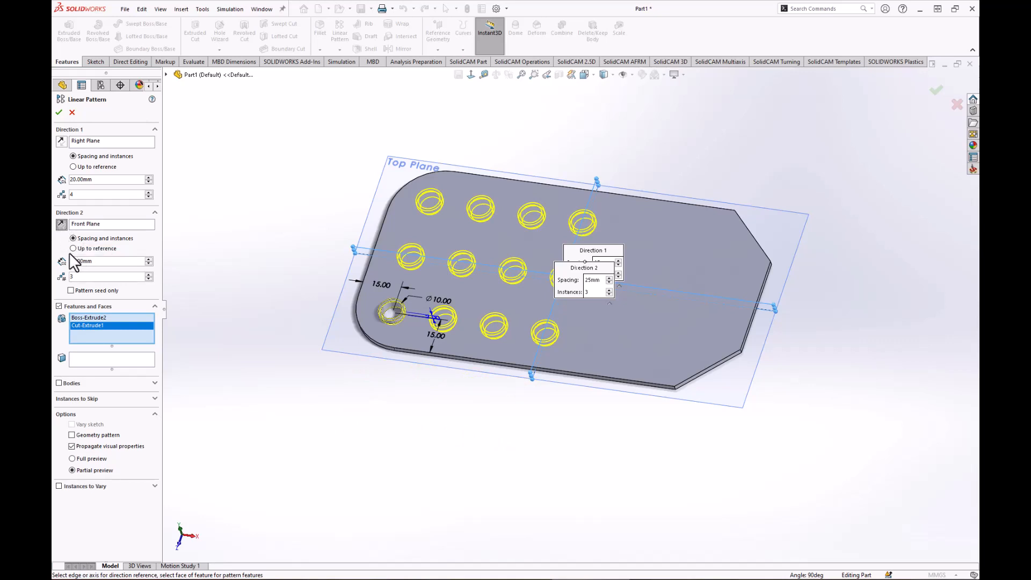
# Step: Compare the pattern preview with the PDF drawing in Foxit PhantomPDF, and apply the linear pattern in SOLIDWORKS
pyautogui.moveTo(394, 306); pyautogui.dragTo(301, 250, button='middle')
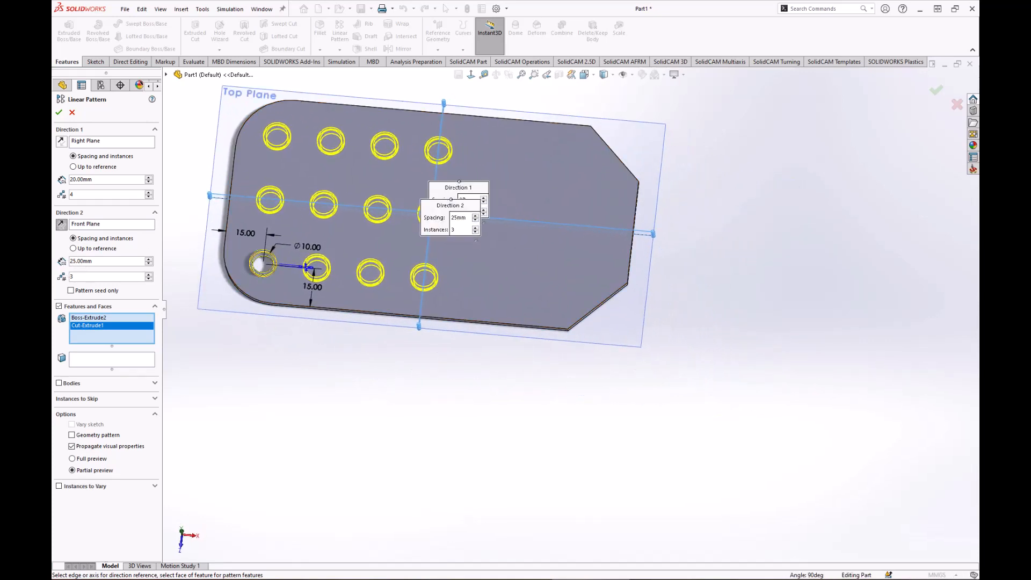
pyautogui.moveTo(979, 185); pyautogui.dragTo(670, 172)
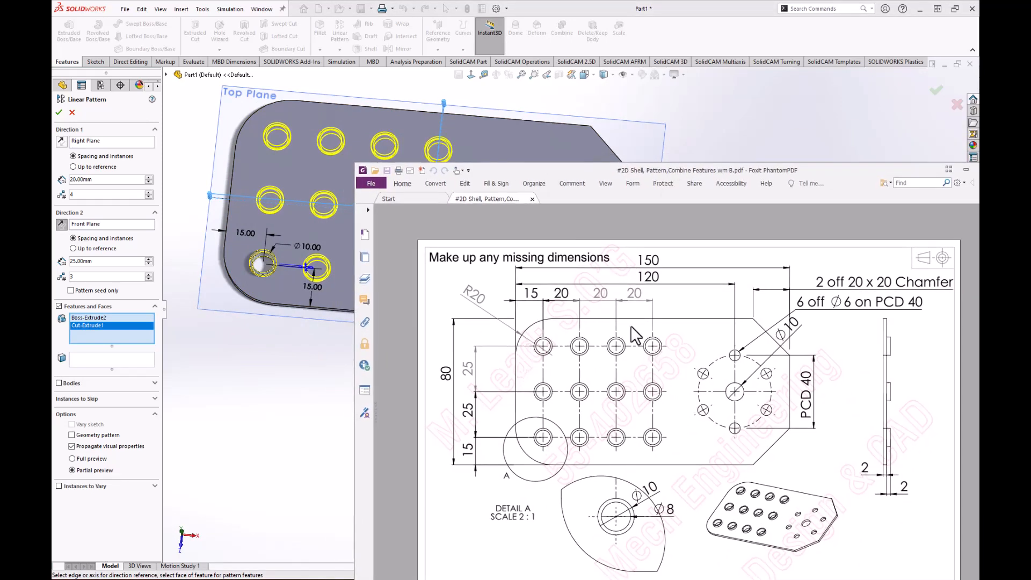
pyautogui.moveTo(570, 172); pyautogui.dragTo(980, 214)
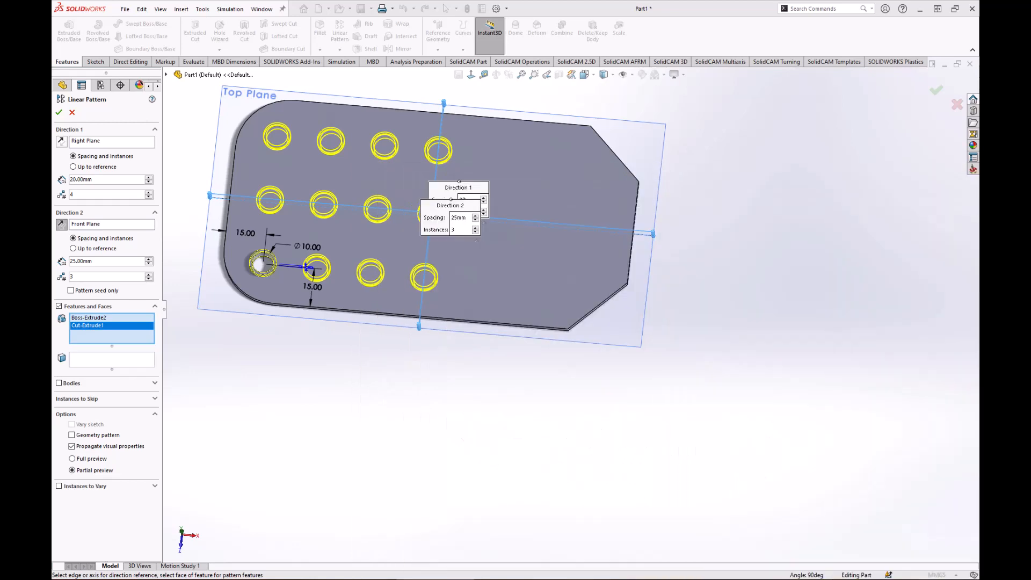
pyautogui.click(59, 112)
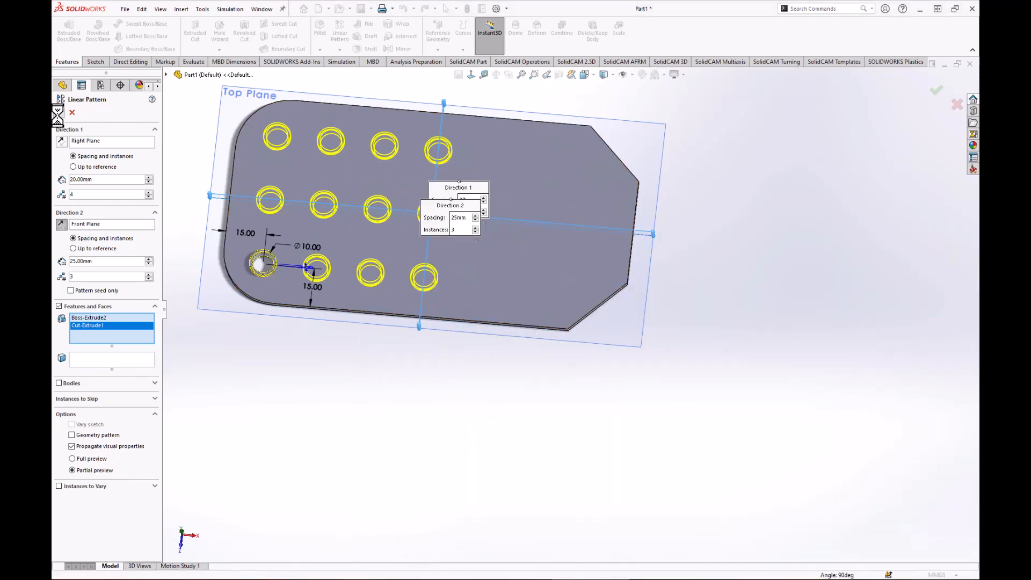
# Step: Start a Hole Wizard feature for the plate, choosing the plain Hole type and the ISO standard
pyautogui.moveTo(383, 278); pyautogui.dragTo(480, 363, button='middle')
pyautogui.scroll(-2, 403, 280)
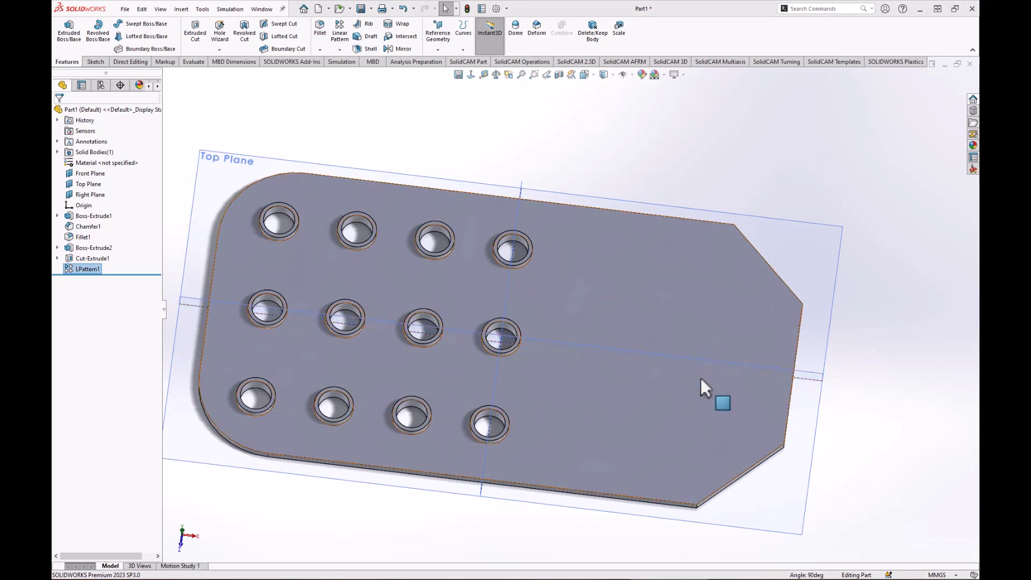
pyautogui.click(221, 32)
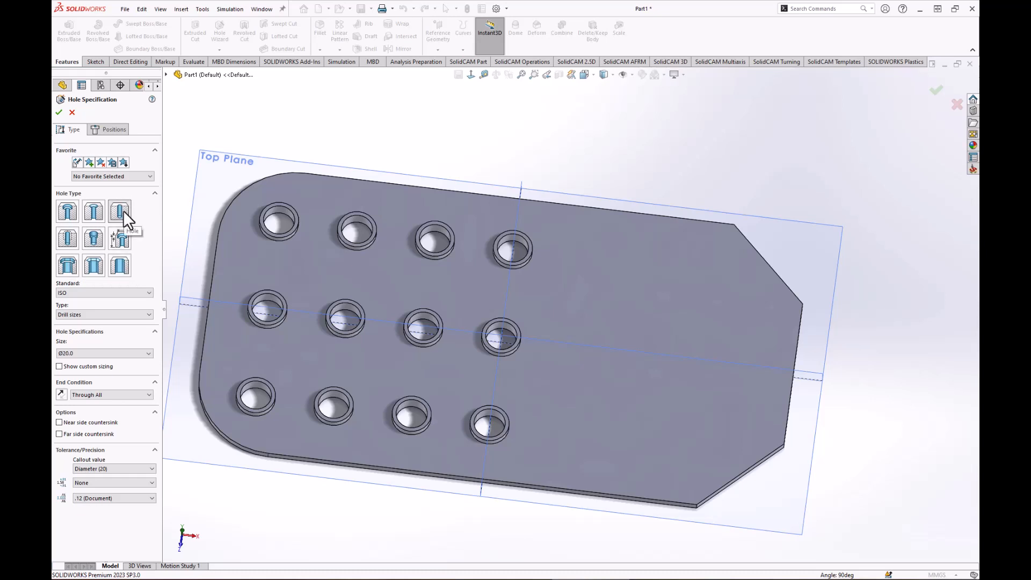
pyautogui.click(68, 291)
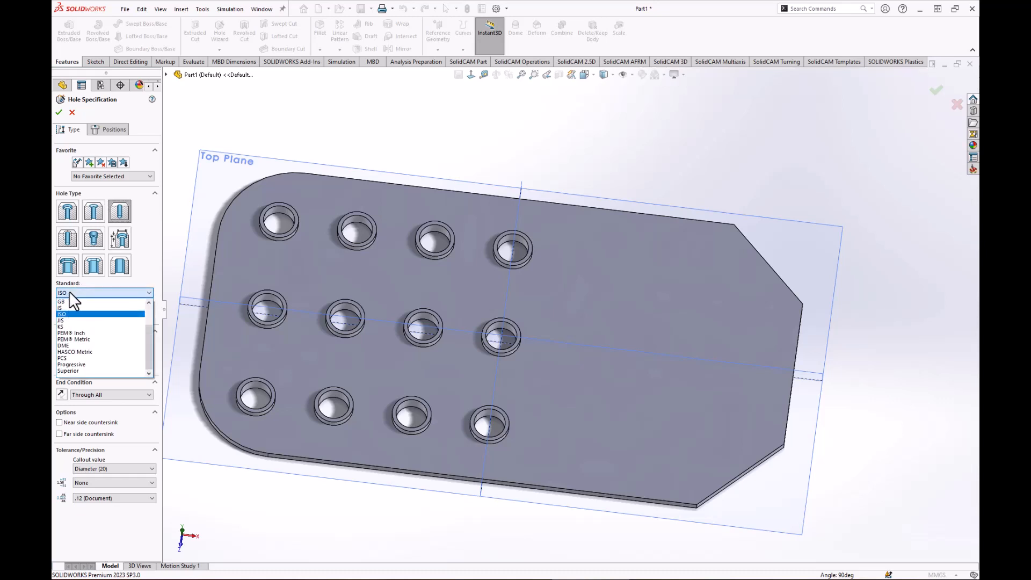
pyautogui.click(69, 291)
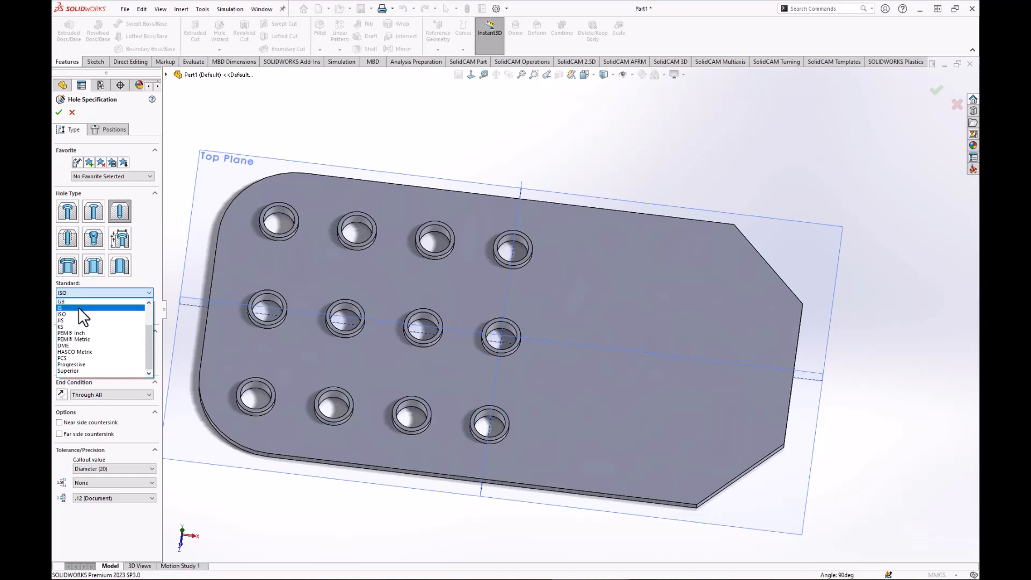
pyautogui.scroll(2, 78, 307)
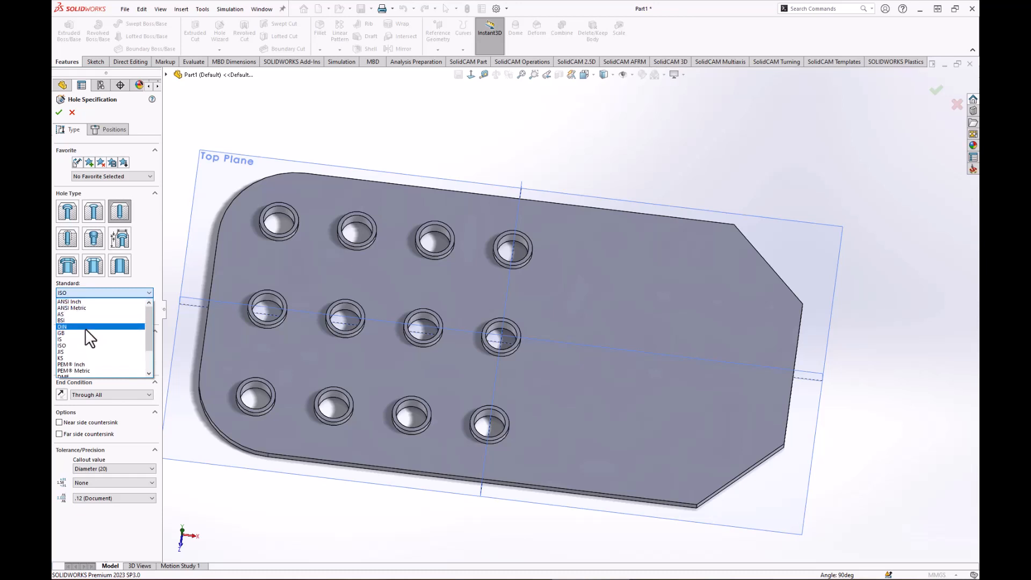
pyautogui.click(88, 345)
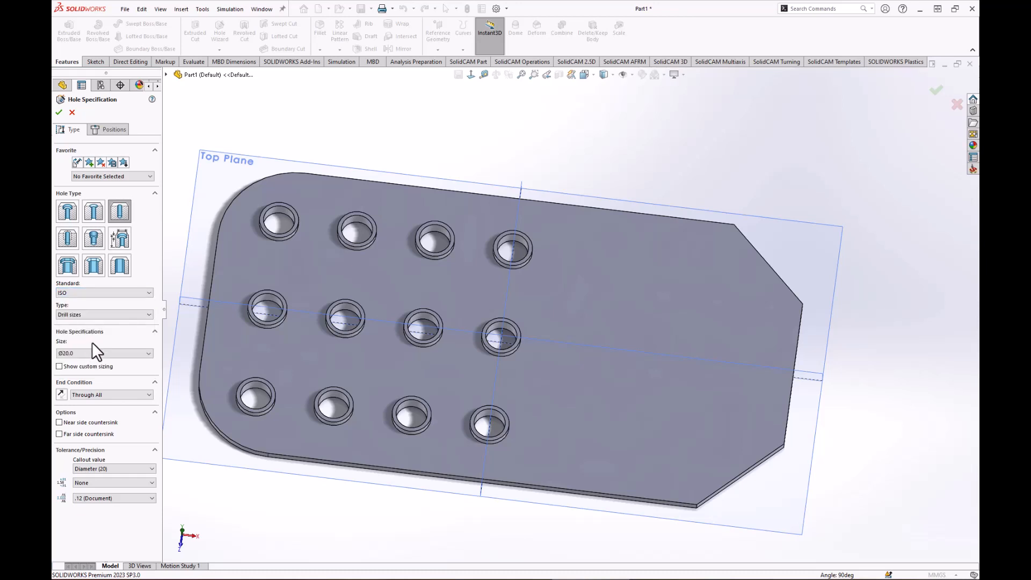
# Step: Try Dowel Holes as the hole's type, and settle on Drill sizes
pyautogui.click(81, 315)
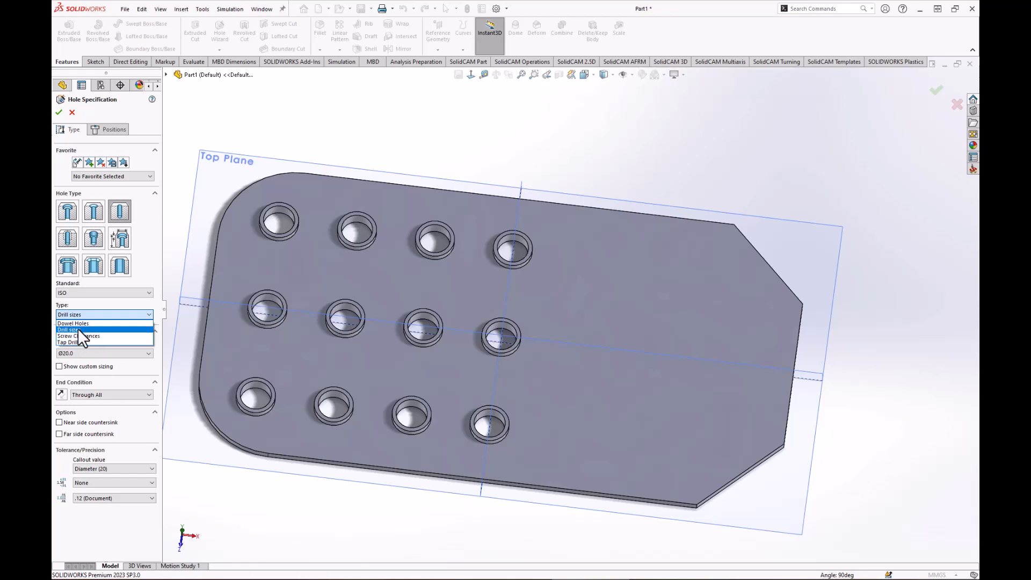
pyautogui.click(78, 328)
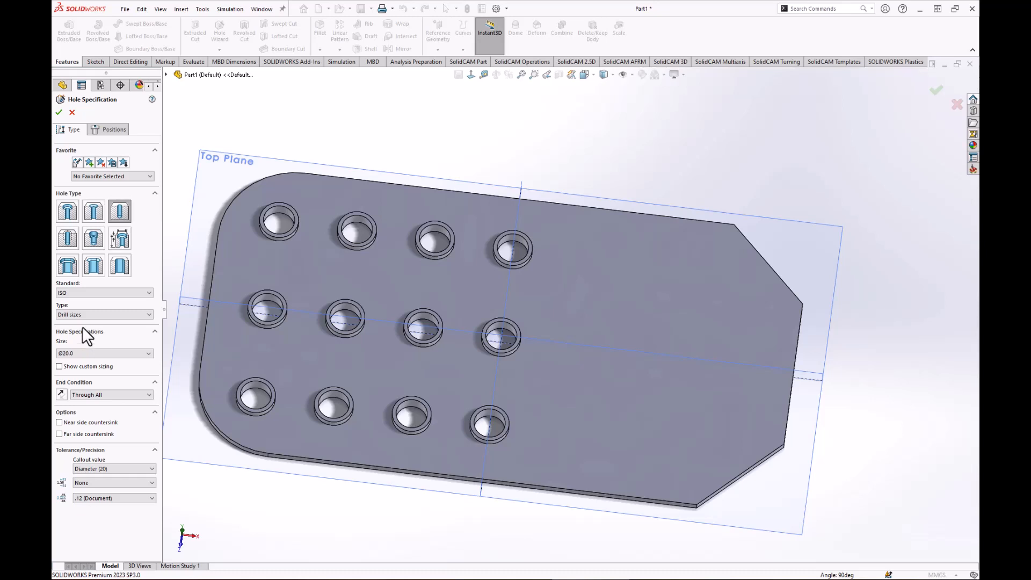
pyautogui.click(83, 314)
pyautogui.click(84, 323)
pyautogui.click(111, 313)
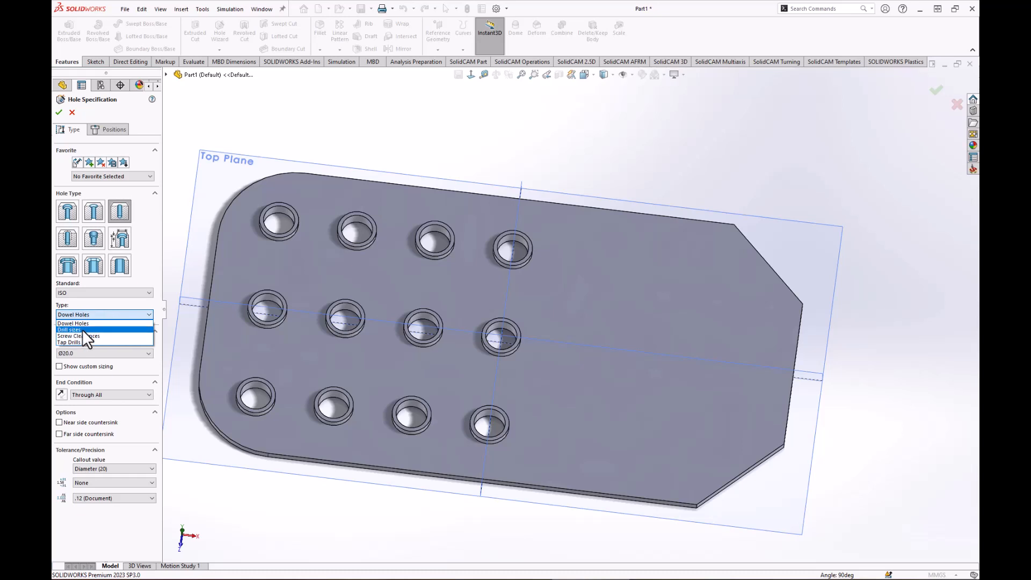
pyautogui.click(82, 329)
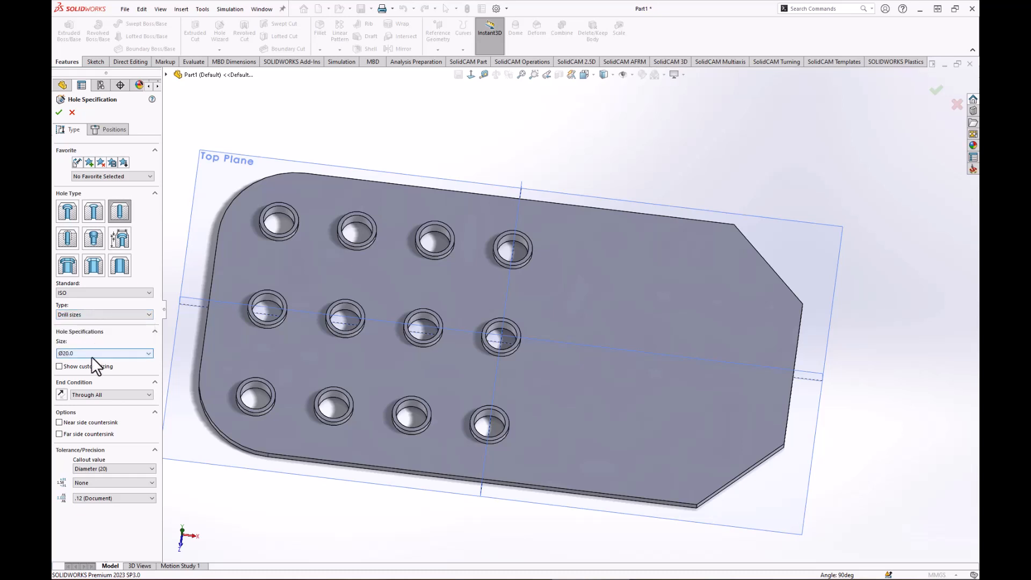
# Step: Set the drill hole size to Ø10.0
pyautogui.click(88, 352)
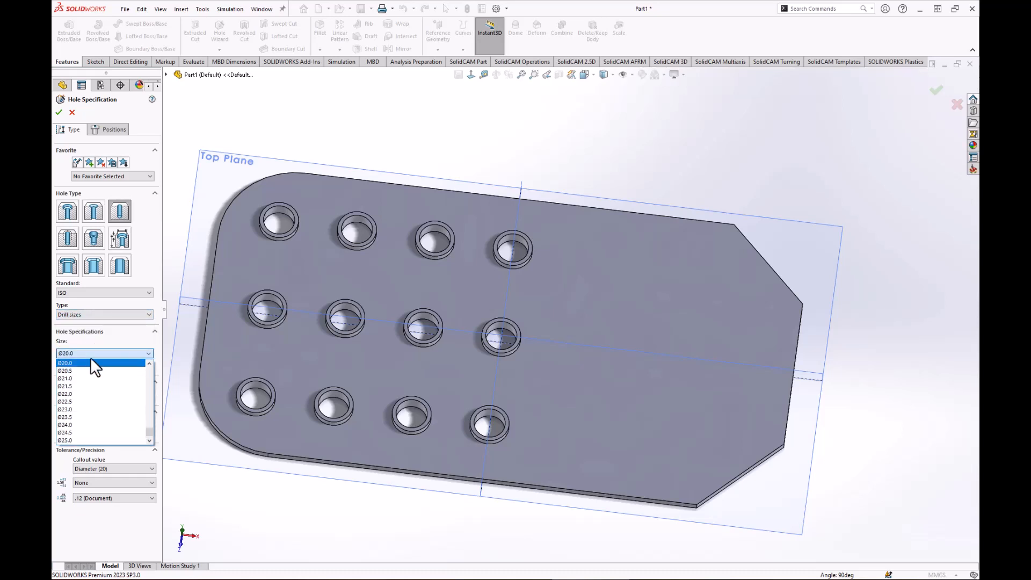
pyautogui.scroll(5, 85, 409)
pyautogui.scroll(6, 85, 409)
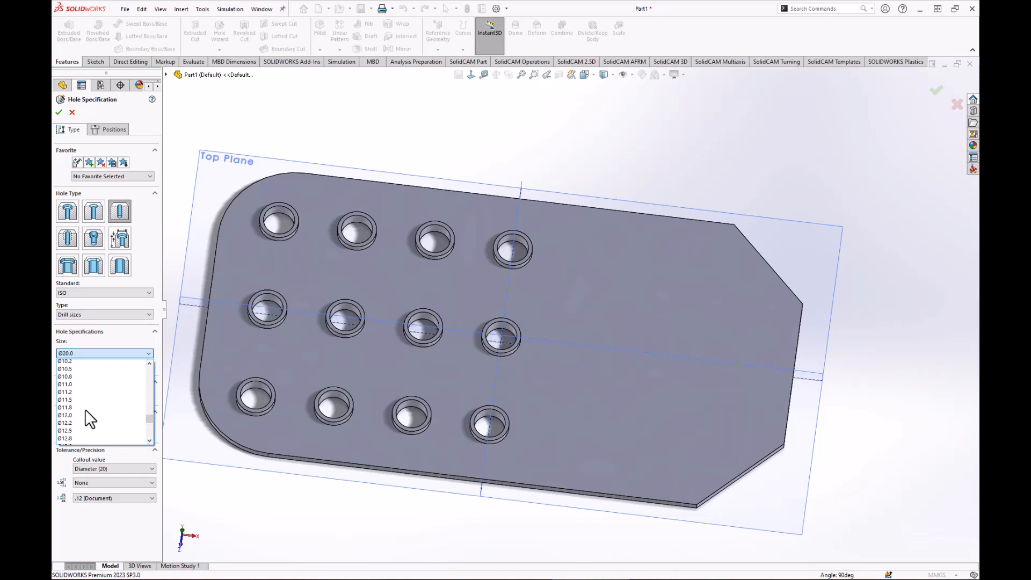
pyautogui.click(76, 394)
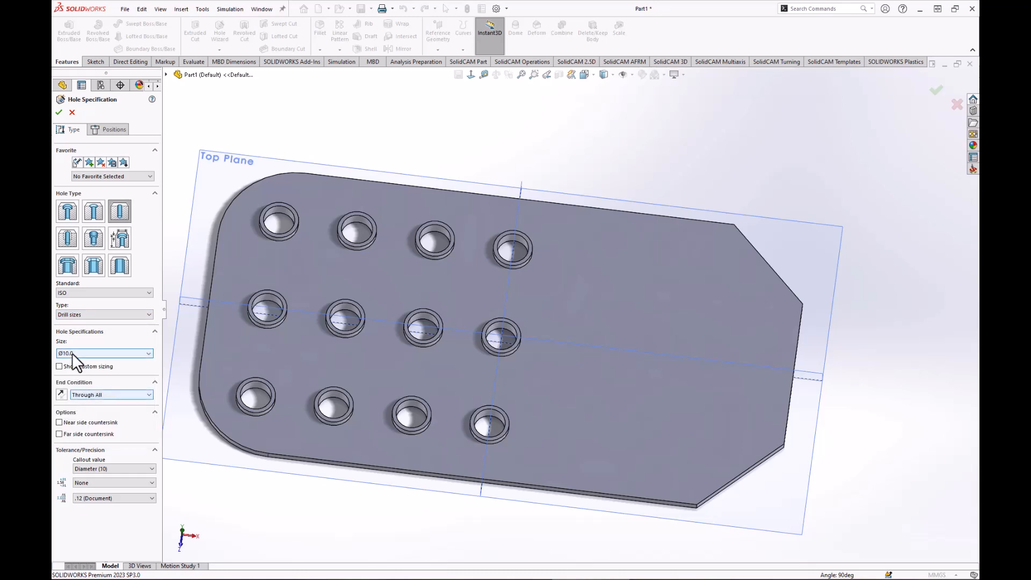
# Step: Try the Blind end condition for the hole, and set it to Up To Next
pyautogui.click(91, 395)
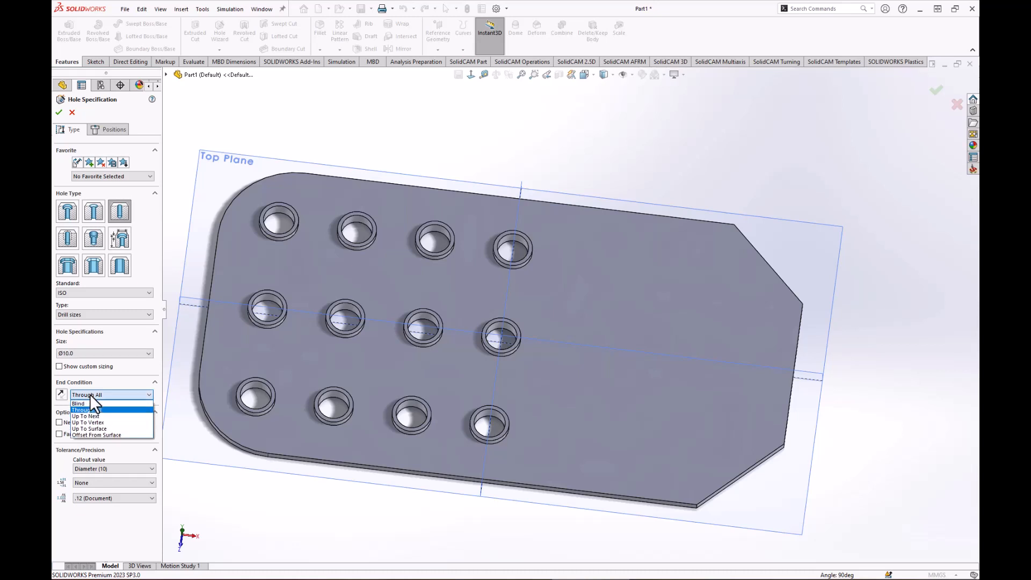
pyautogui.click(85, 401)
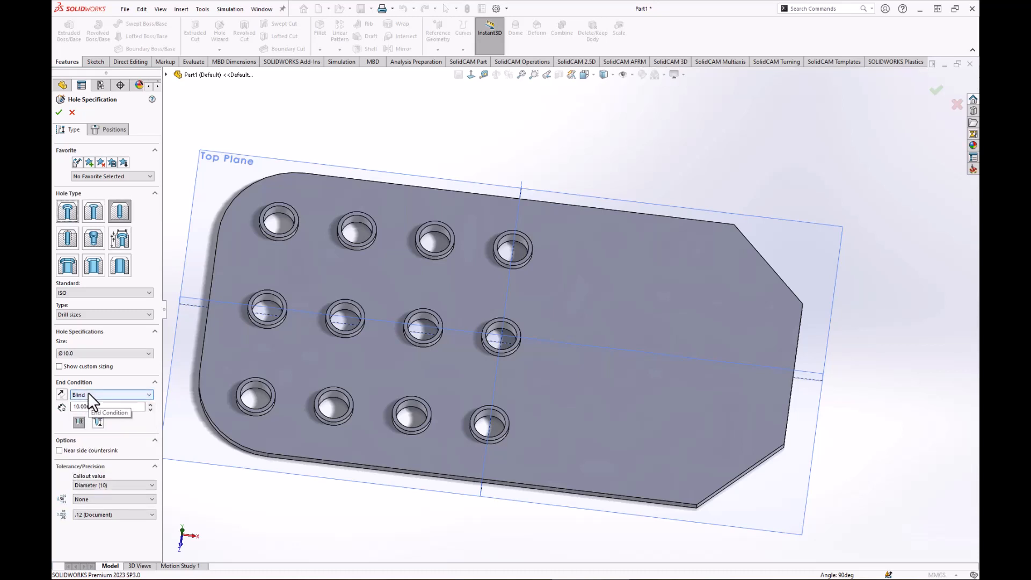
pyautogui.click(89, 394)
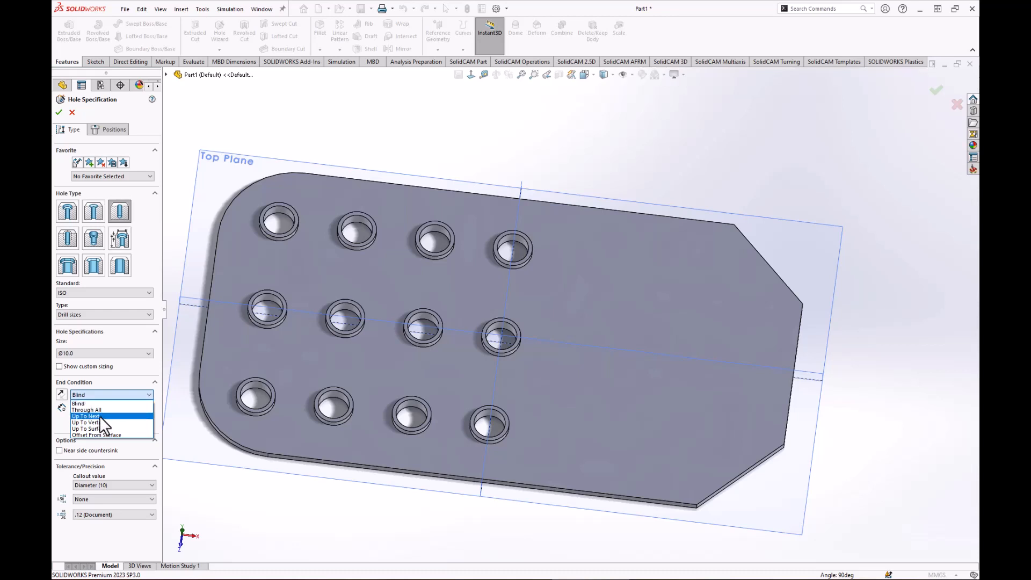
pyautogui.click(100, 417)
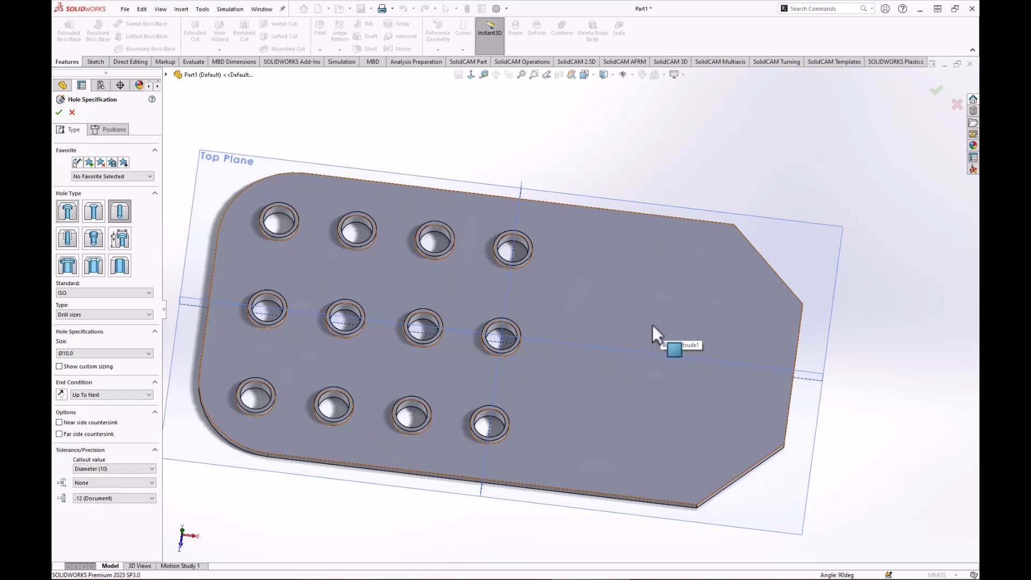
# Step: Place the hole on the plate's upper face, on the lengthwise centreline between the bosses and the chamfered end
pyautogui.moveTo(653, 324); pyautogui.dragTo(511, 266, button='middle')
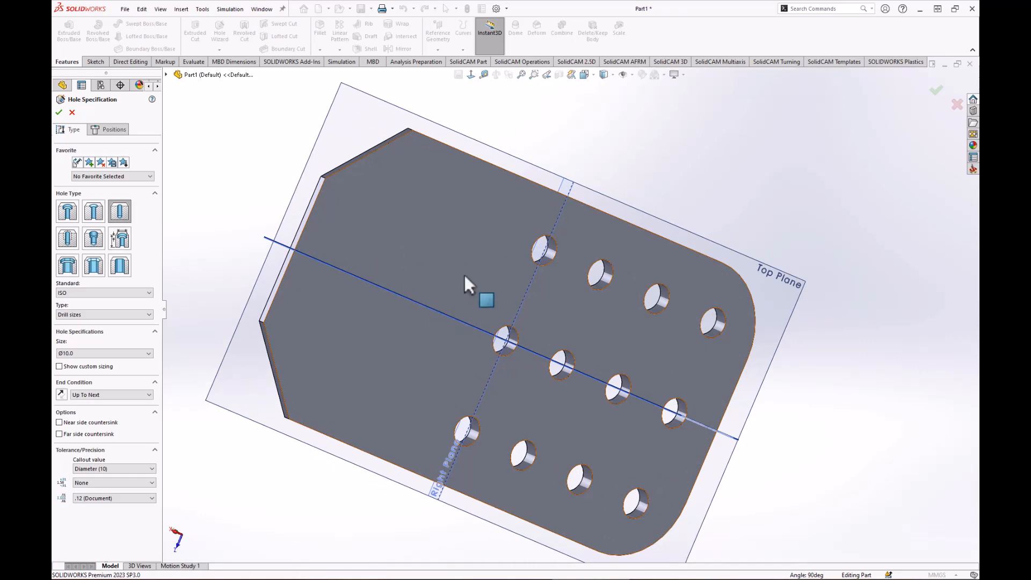
pyautogui.moveTo(445, 285); pyautogui.dragTo(555, 311, button='middle')
pyautogui.scroll(2, 744, 338)
pyautogui.scroll(-2, 752, 334)
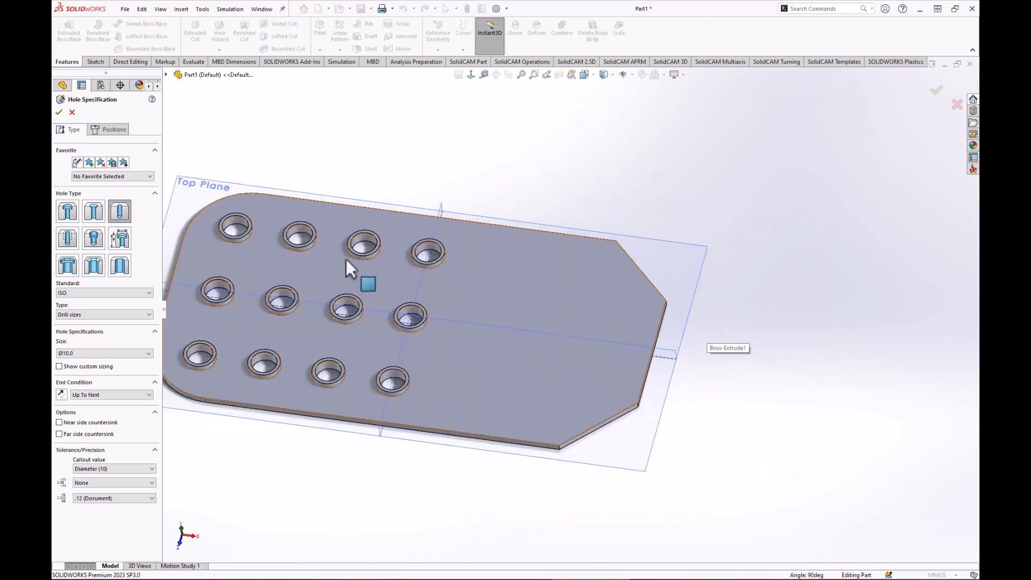
pyautogui.scroll(-2, 349, 263)
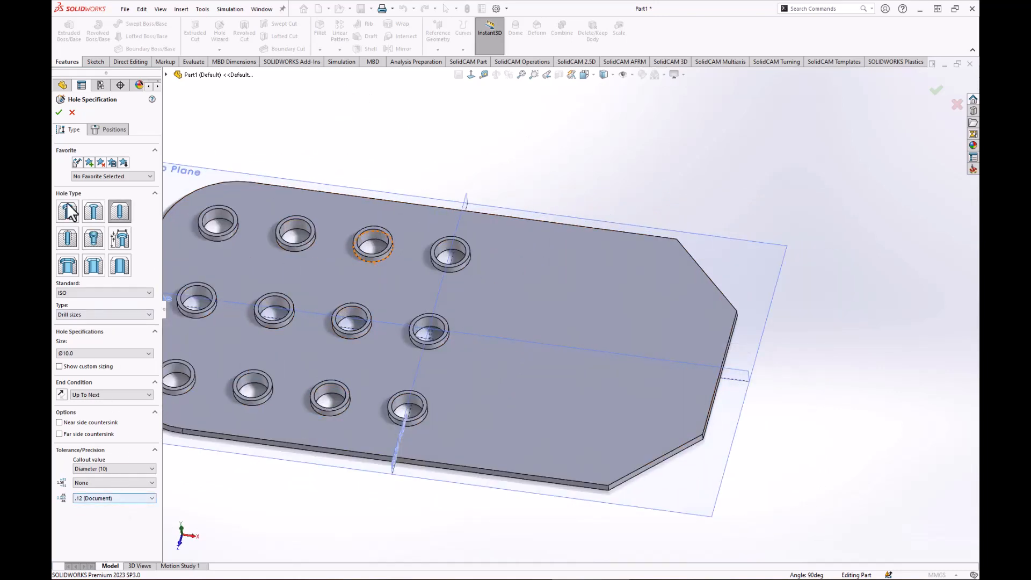
pyautogui.click(110, 131)
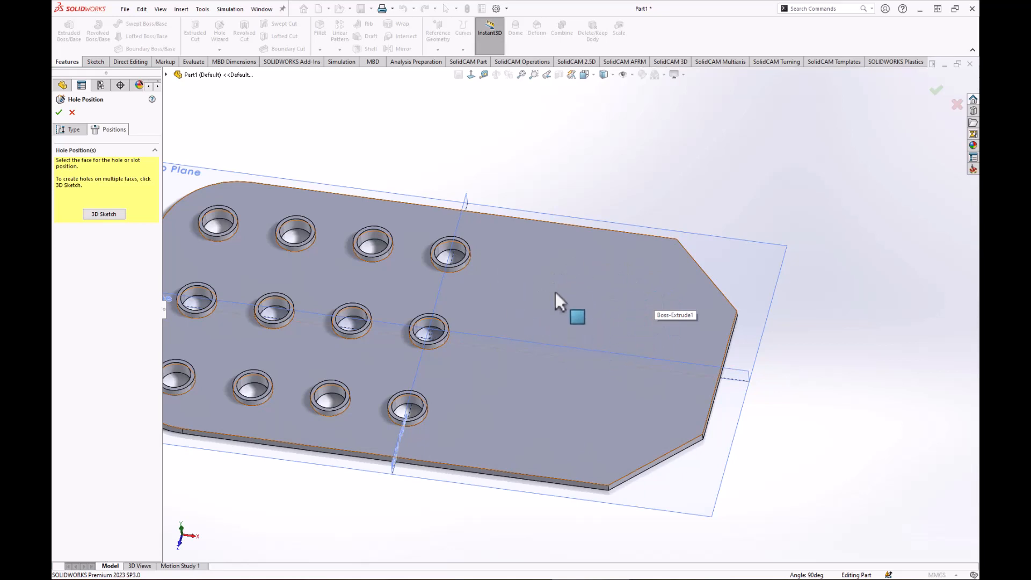
pyautogui.click(595, 285)
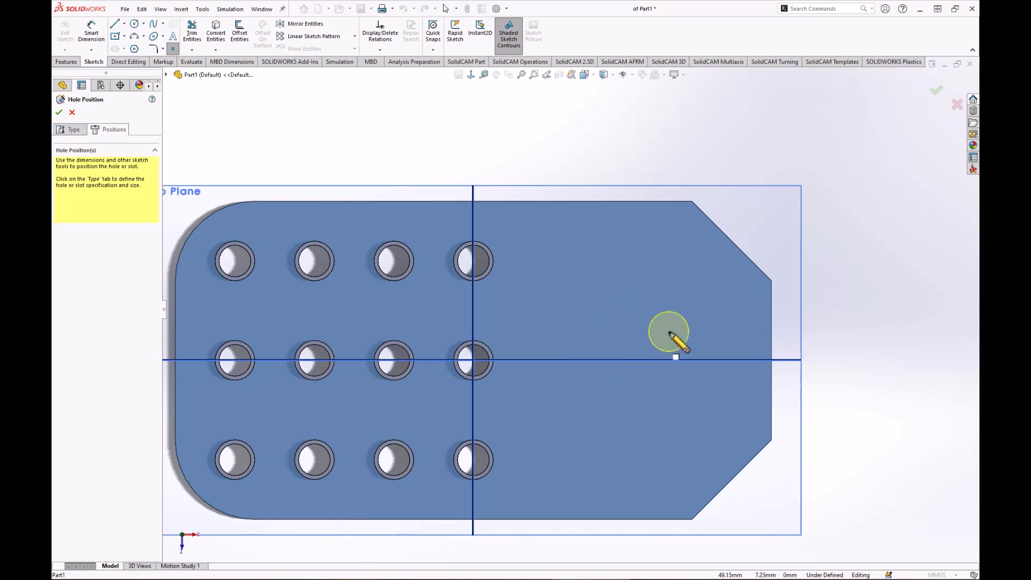
pyautogui.click(637, 360)
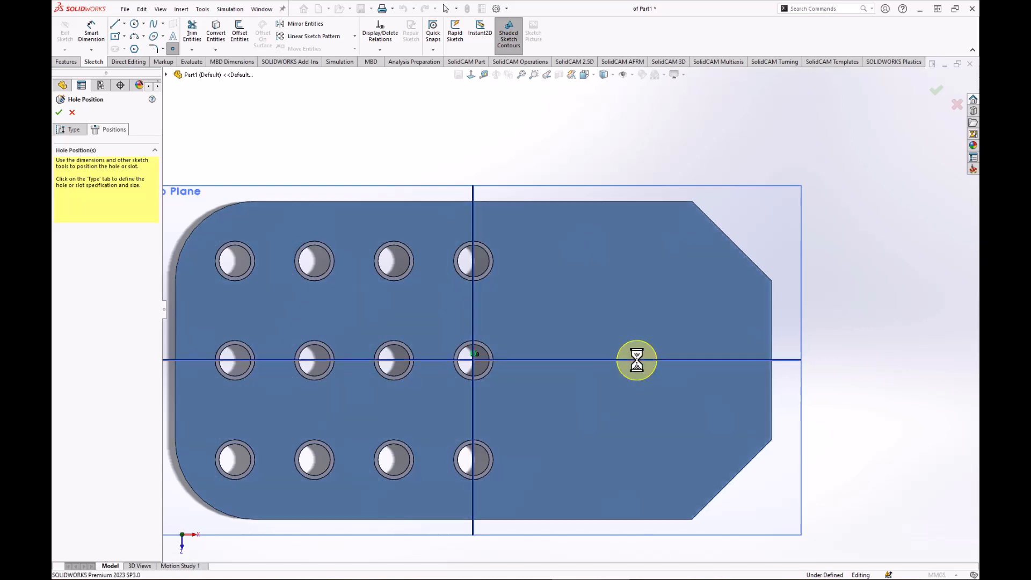
# Step: Place a second hole point above the centreline, leave point placement, and delete that extra point
pyautogui.click(658, 309)
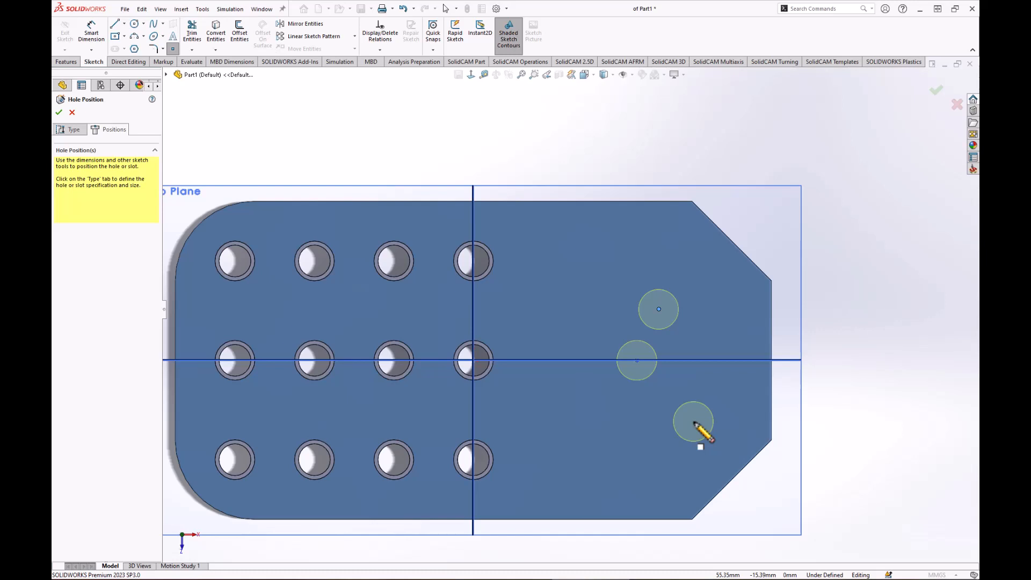
pyautogui.press('Escape')
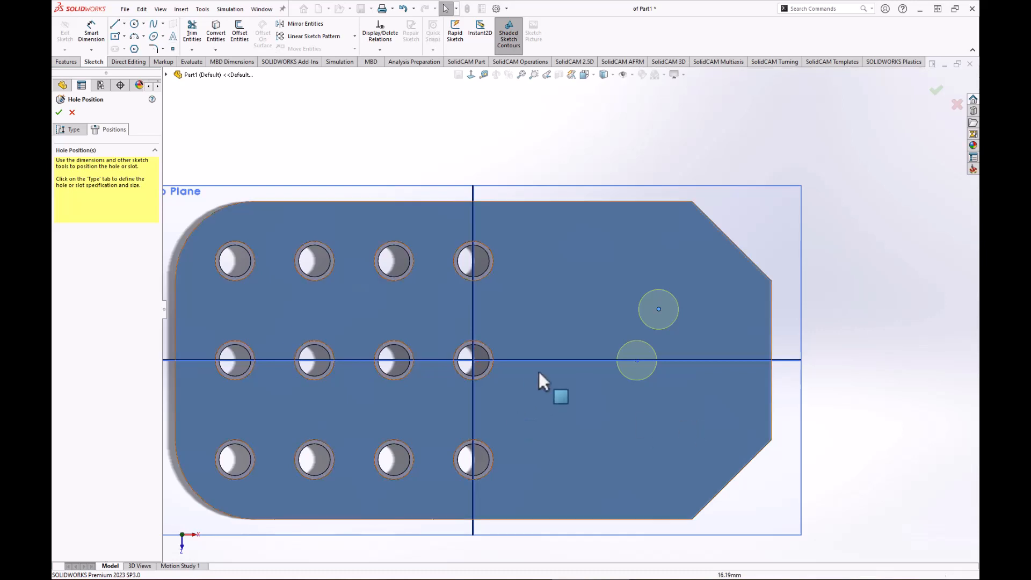
pyautogui.click(660, 308)
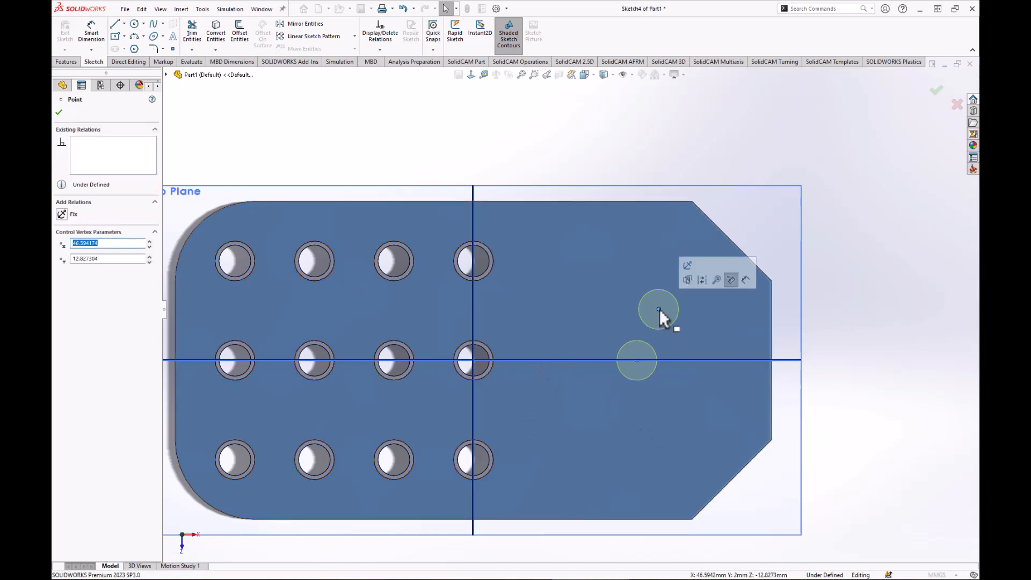
pyautogui.press('Delete')
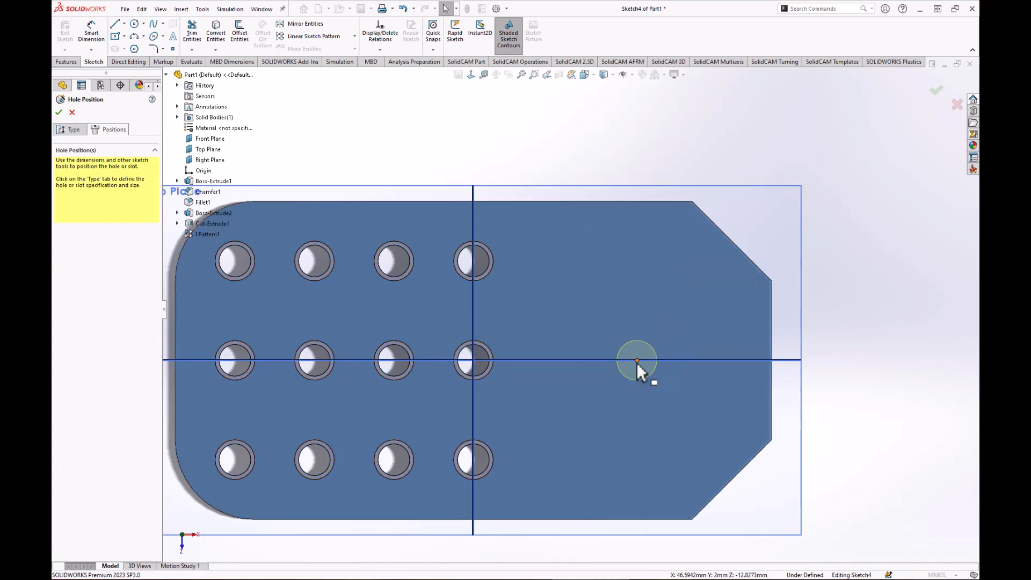
# Step: Slide the hole point along the centreline toward the chamfered end and dimension it 120 mm from the plate's straight edge at the filleted end
pyautogui.click(620, 360)
pyautogui.moveTo(619, 361)
pyautogui.mouseDown()
pyautogui.moveTo(585, 359)
pyautogui.moveTo(636, 348)
pyautogui.moveTo(645, 364)
pyautogui.moveTo(680, 337)
pyautogui.moveTo(652, 362)
pyautogui.mouseUp()
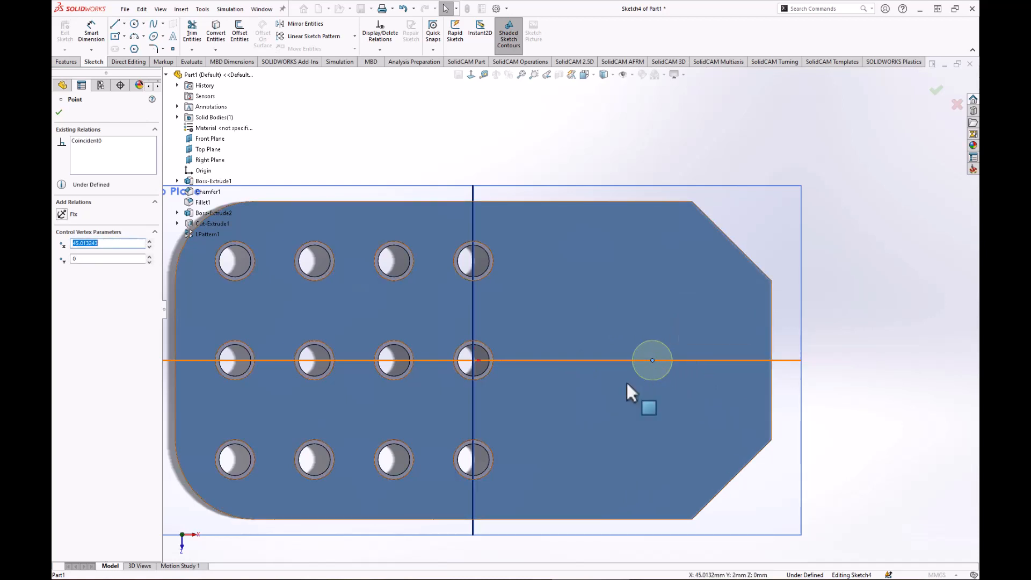
pyautogui.click(95, 30)
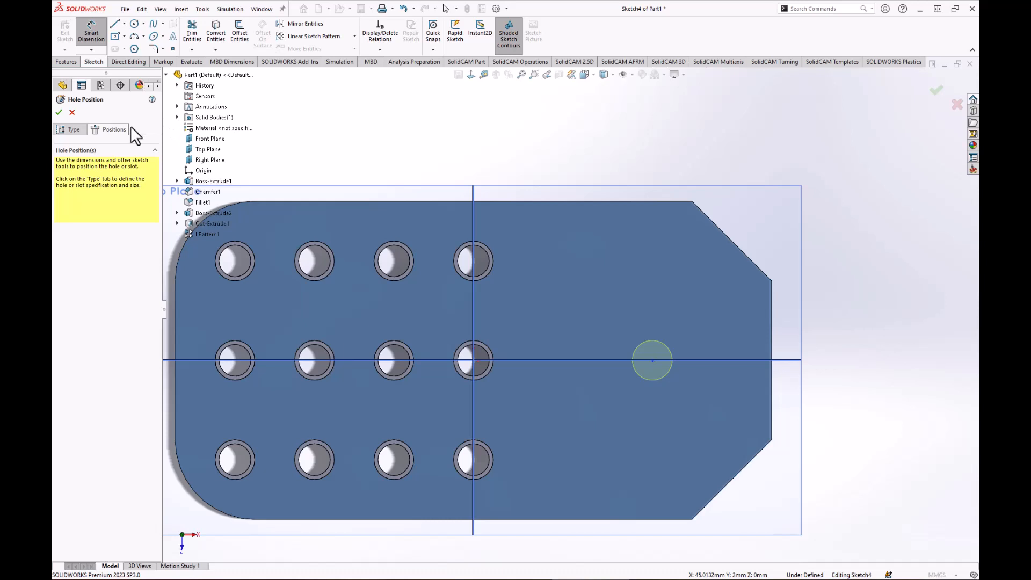
pyautogui.click(177, 322)
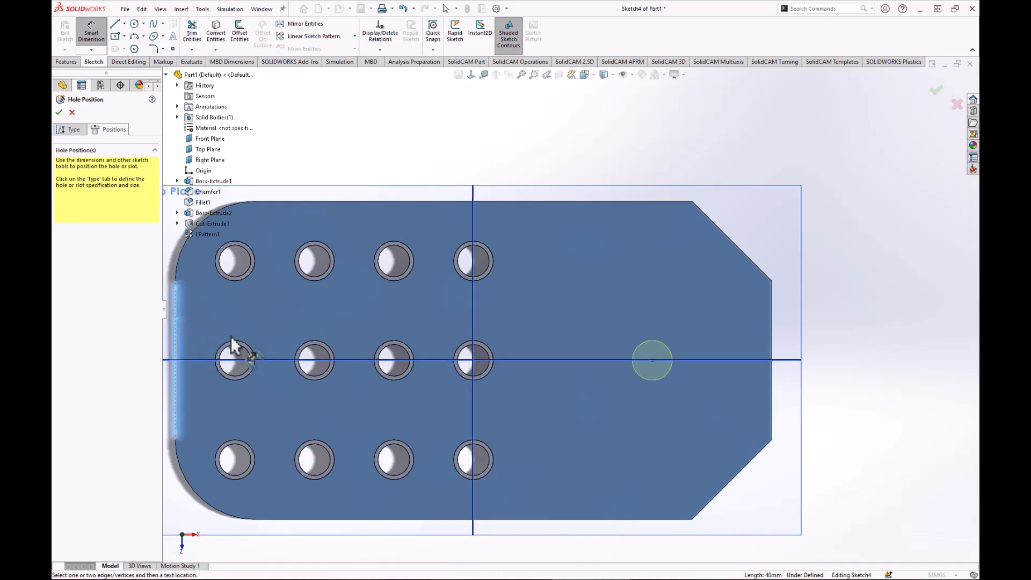
pyautogui.click(652, 360)
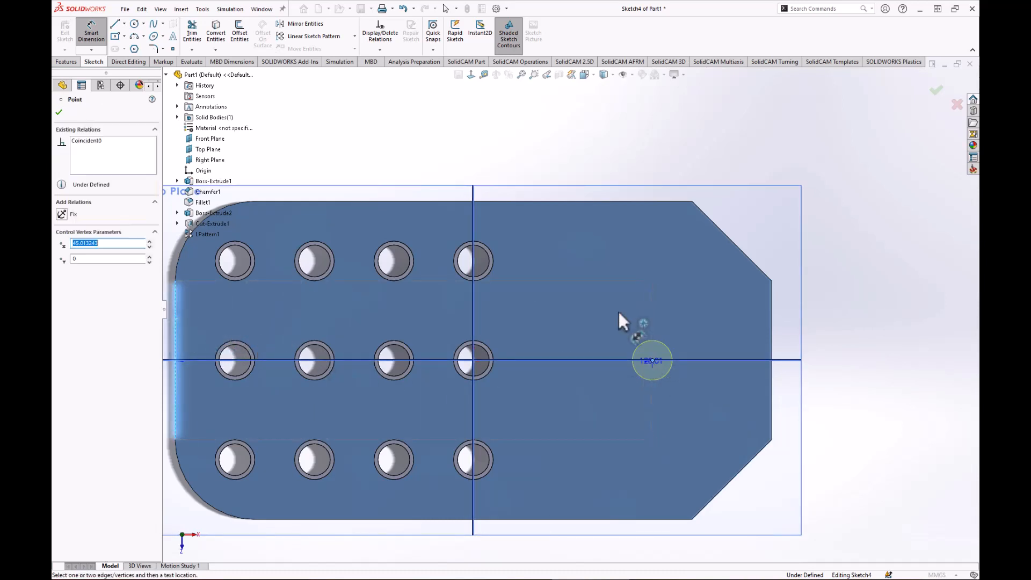
pyautogui.click(561, 168)
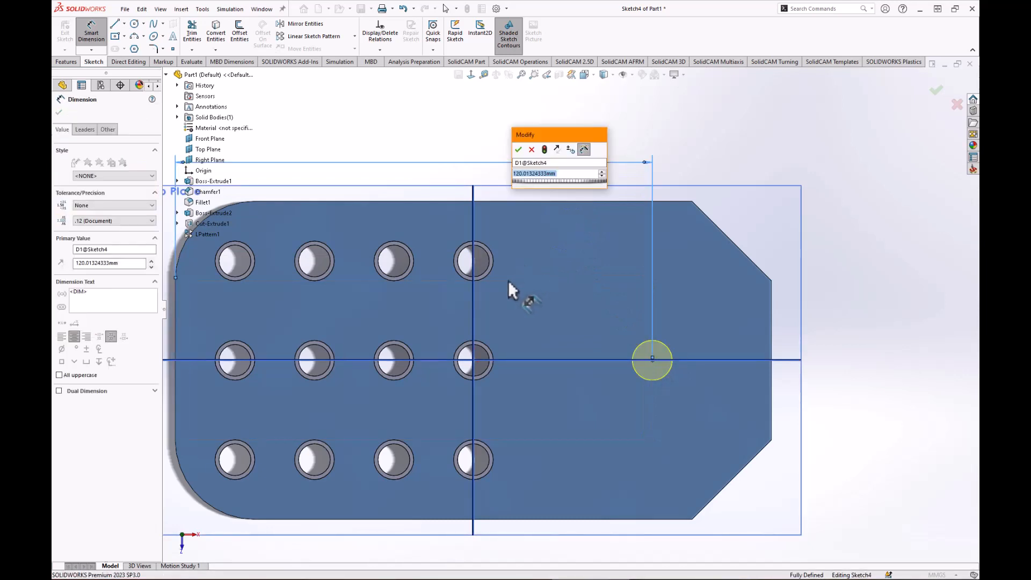
pyautogui.write('120')
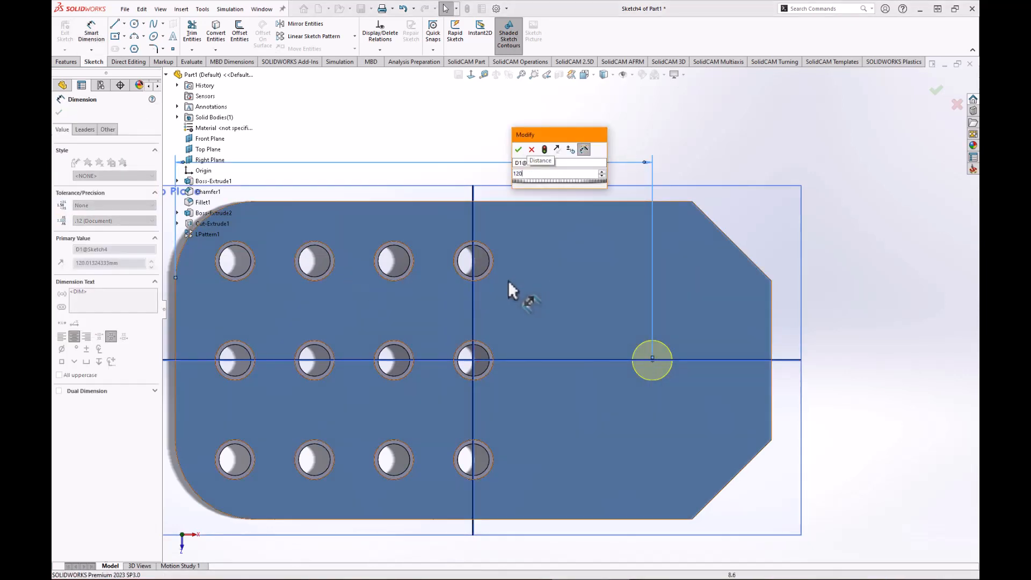
pyautogui.press('Return')
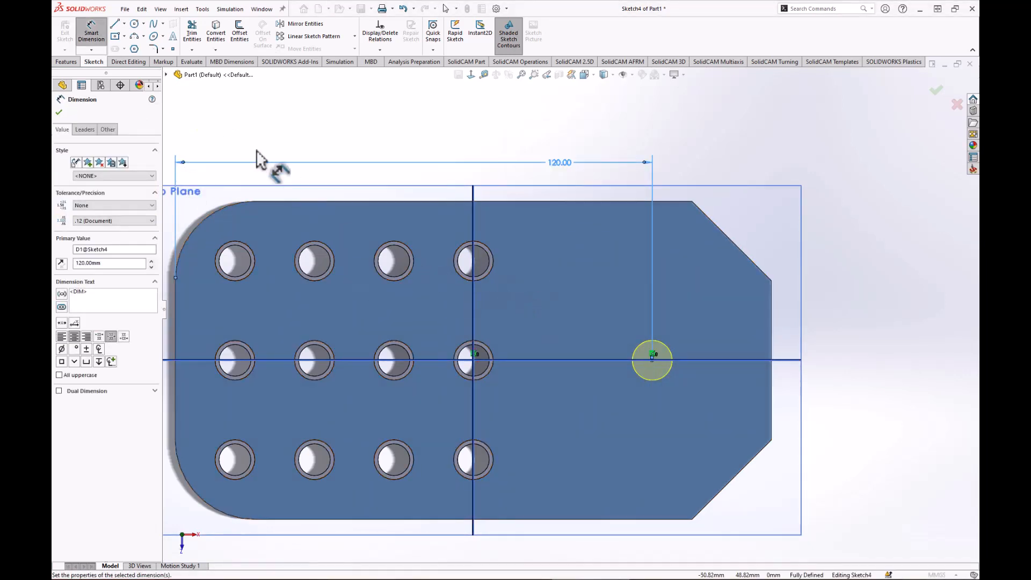
pyautogui.click(59, 114)
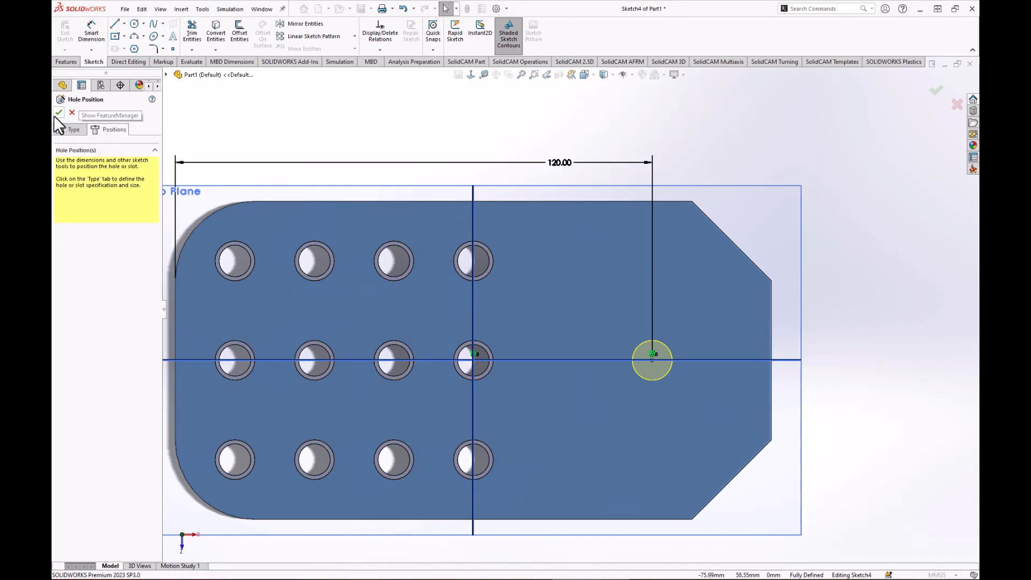
# Step: Accept the 10 mm hole and inspect it on the plate in an angled view
pyautogui.click(59, 114)
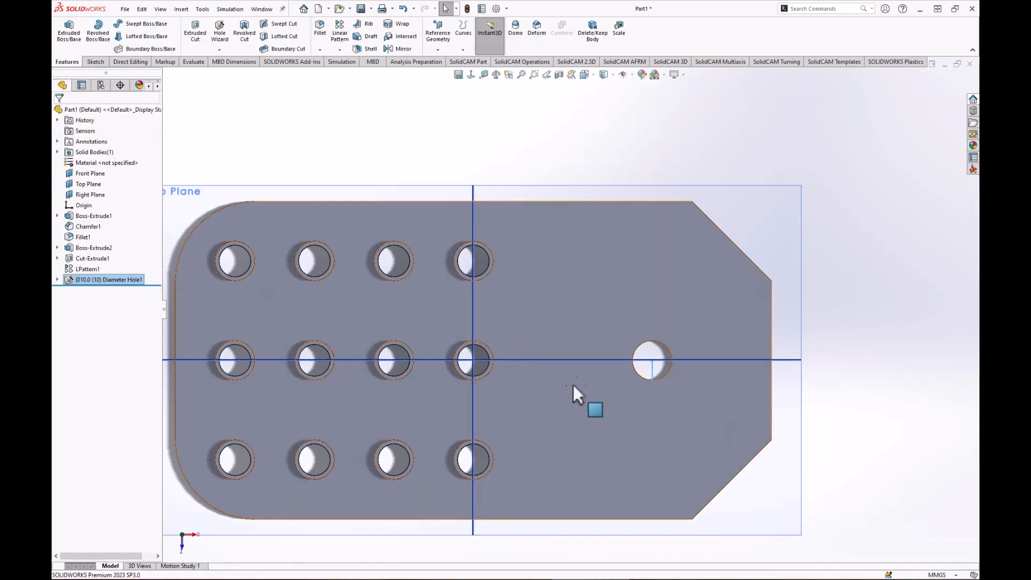
pyautogui.moveTo(575, 395); pyautogui.dragTo(559, 240, button='middle')
pyautogui.press('Escape')
pyautogui.scroll(-3, 744, 417)
pyautogui.scroll(-4, 529, 348)
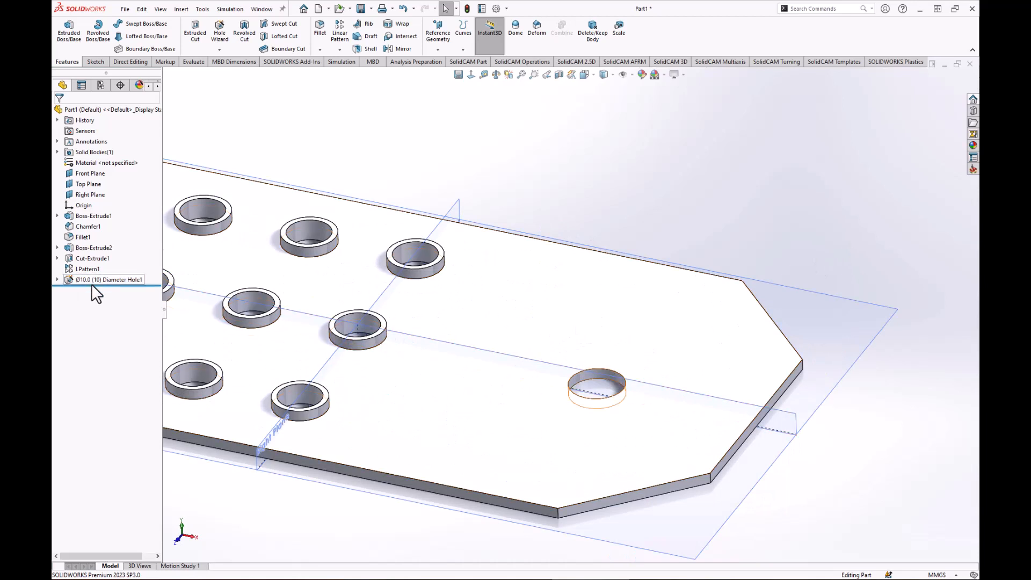
pyautogui.moveTo(78, 277)
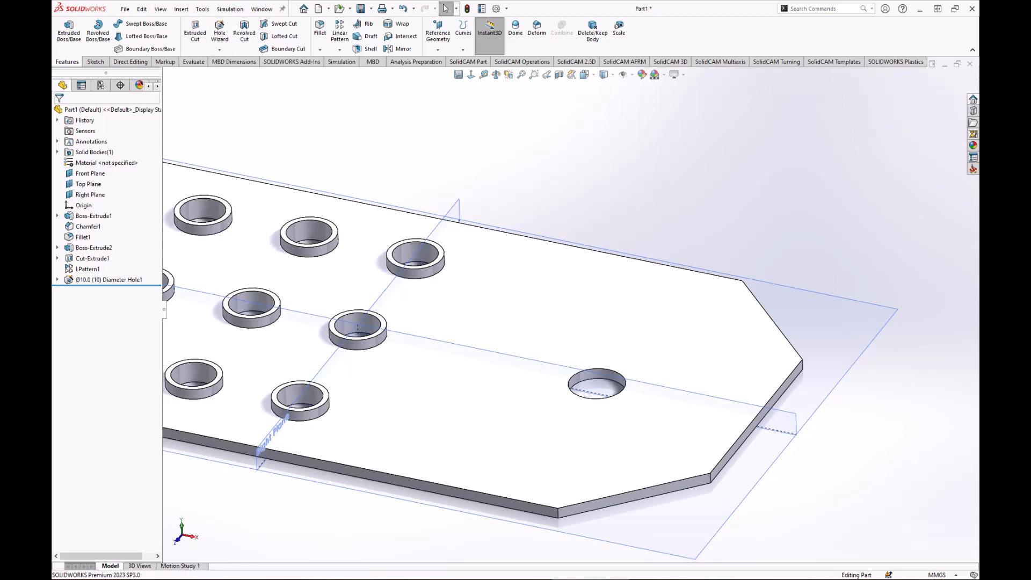
# Step: Check the small-hole circle in the Foxit PhantomPDF drawing, and start a new Hole Wizard drill hole of size Ø6.0 in SOLIDWORKS
pyautogui.moveTo(979, 132)
pyautogui.mouseDown()
pyautogui.moveTo(482, 93)
pyautogui.moveTo(433, 65)
pyautogui.mouseUp()
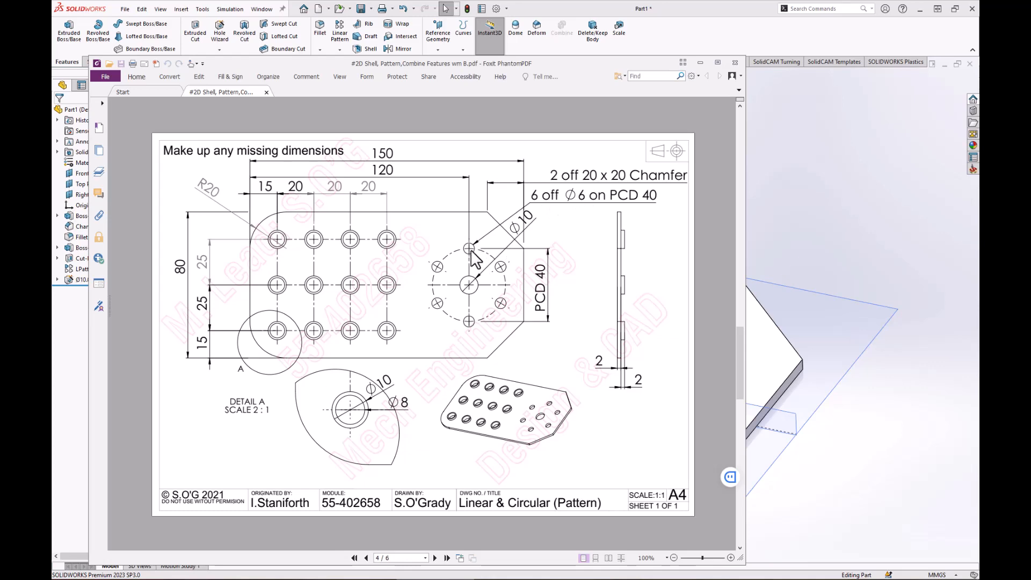
pyautogui.moveTo(520, 59); pyautogui.dragTo(1030, 80)
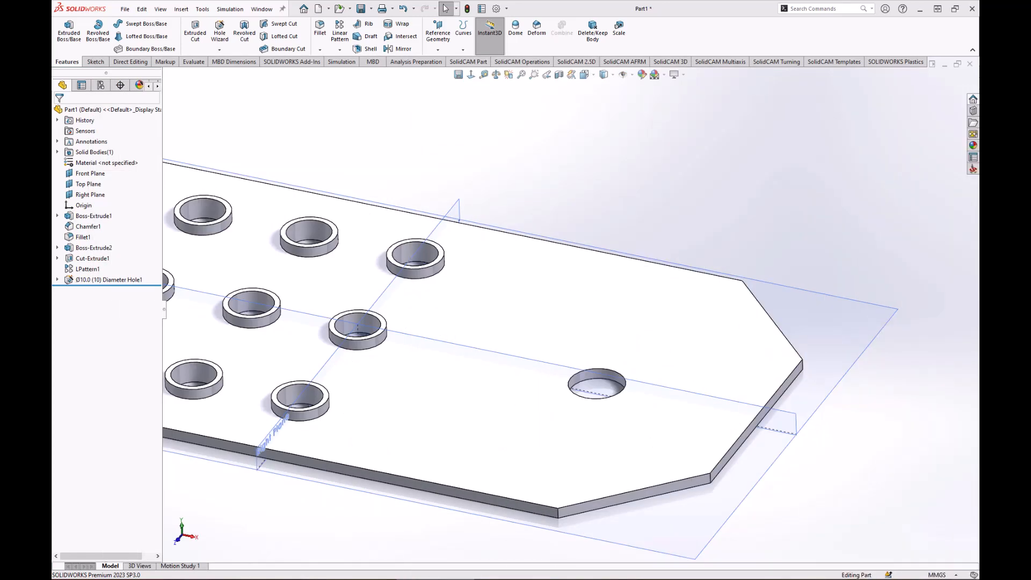
pyautogui.click(219, 31)
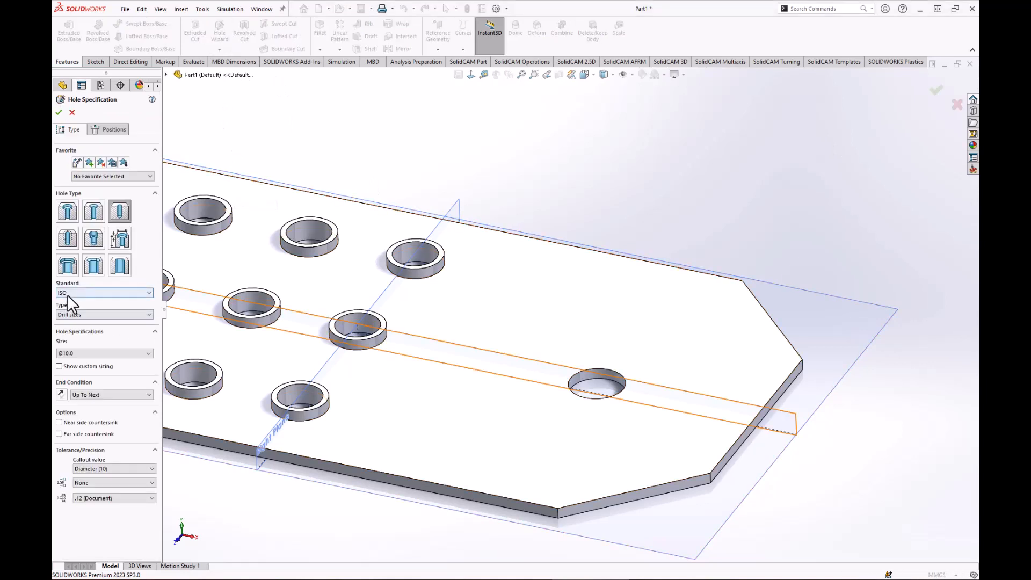
pyautogui.click(94, 352)
pyautogui.scroll(8, 94, 398)
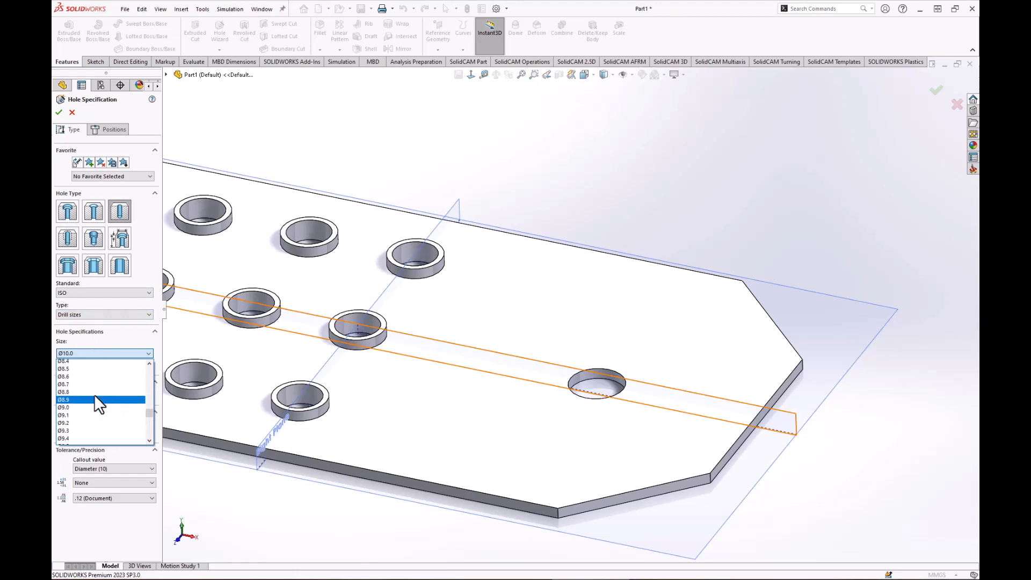
pyautogui.scroll(8, 94, 395)
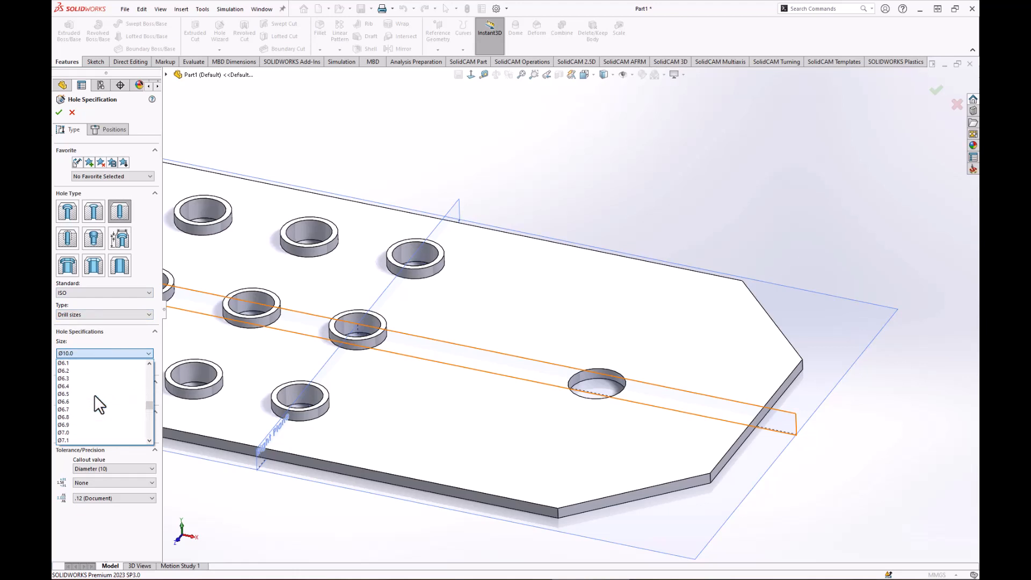
pyautogui.click(74, 377)
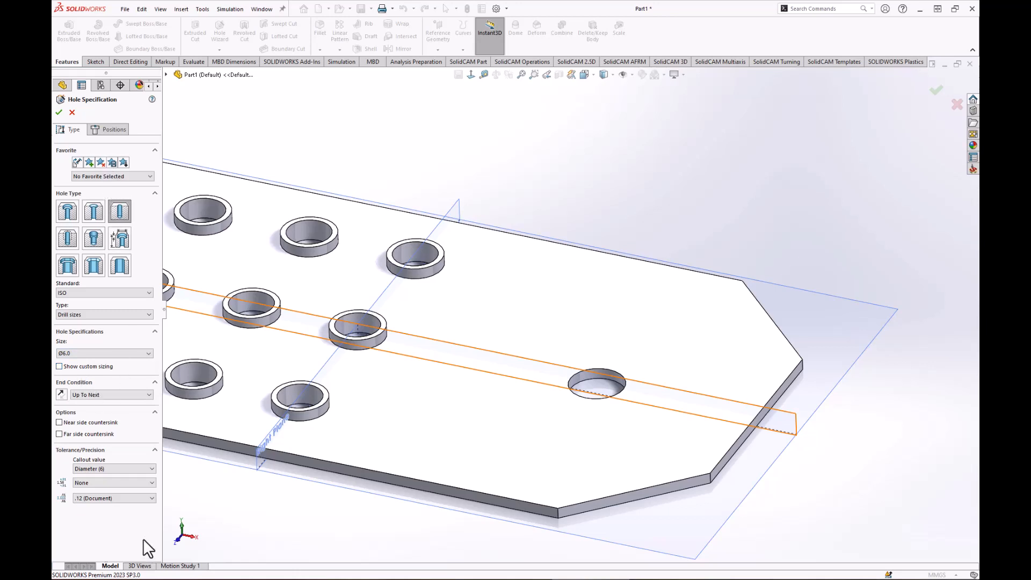
# Step: Place one hole point on the plate's upper face, above and slightly toward the bosses from the 10 mm hole
pyautogui.click(114, 129)
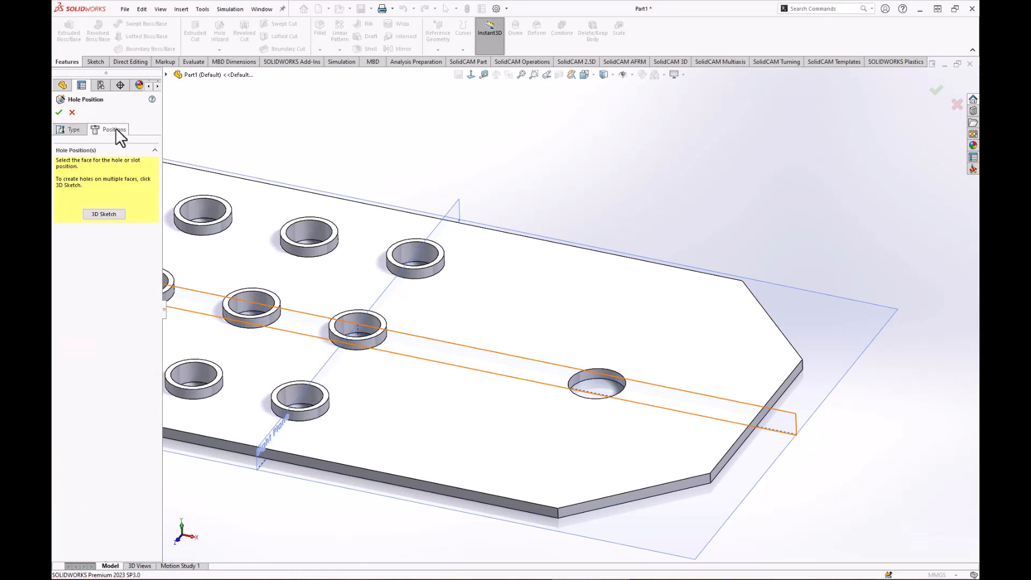
pyautogui.click(624, 320)
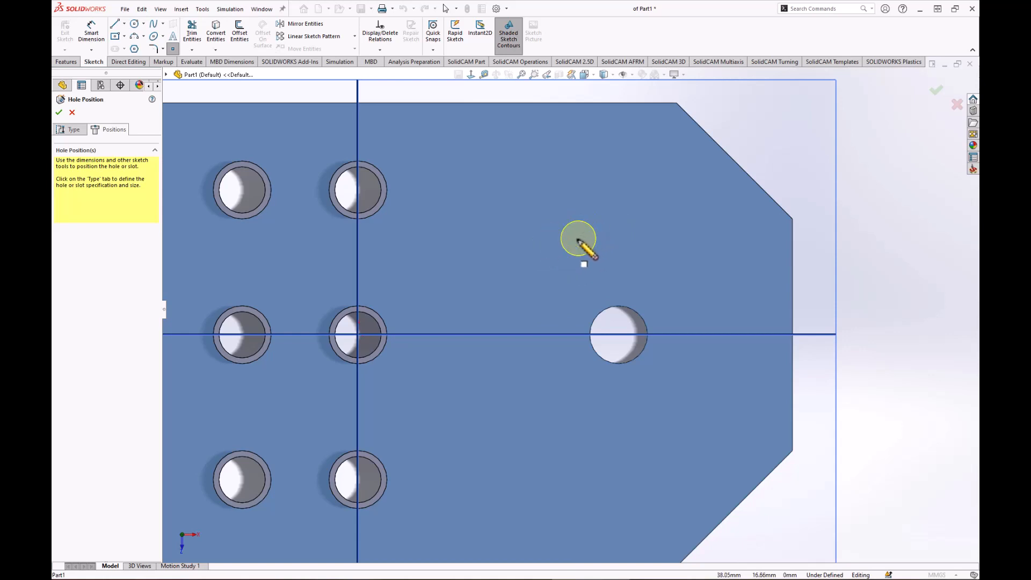
pyautogui.click(588, 215)
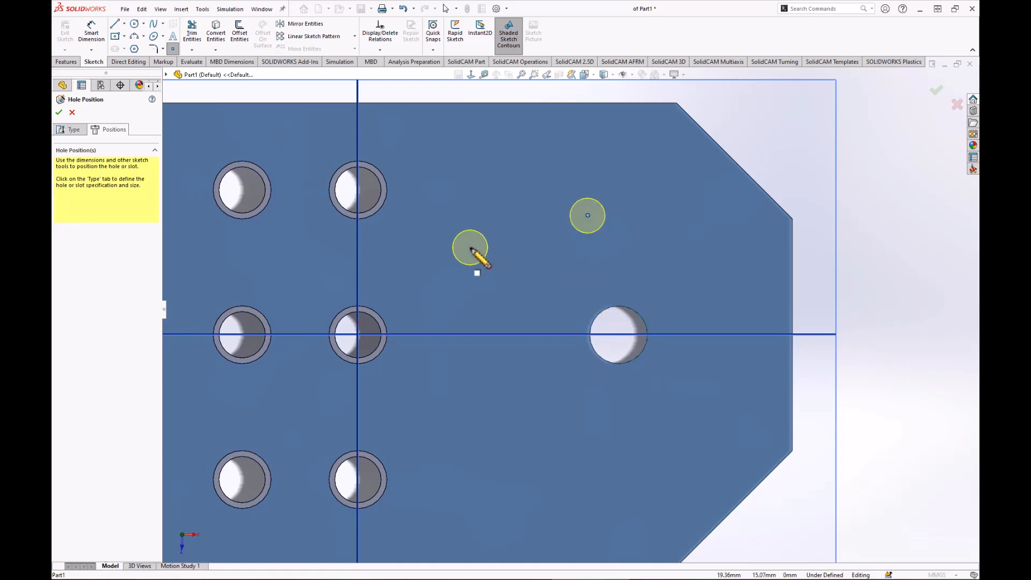
# Step: Sketch a circle of about 25.6 mm radius centred on the 10 mm hole and make it construction geometry
pyautogui.click(135, 24)
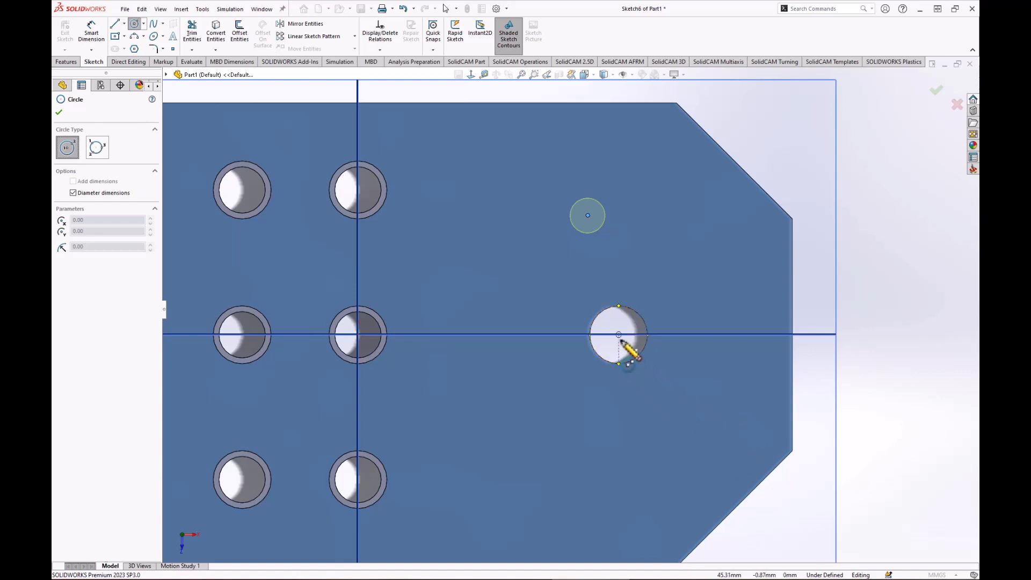
pyautogui.click(619, 335)
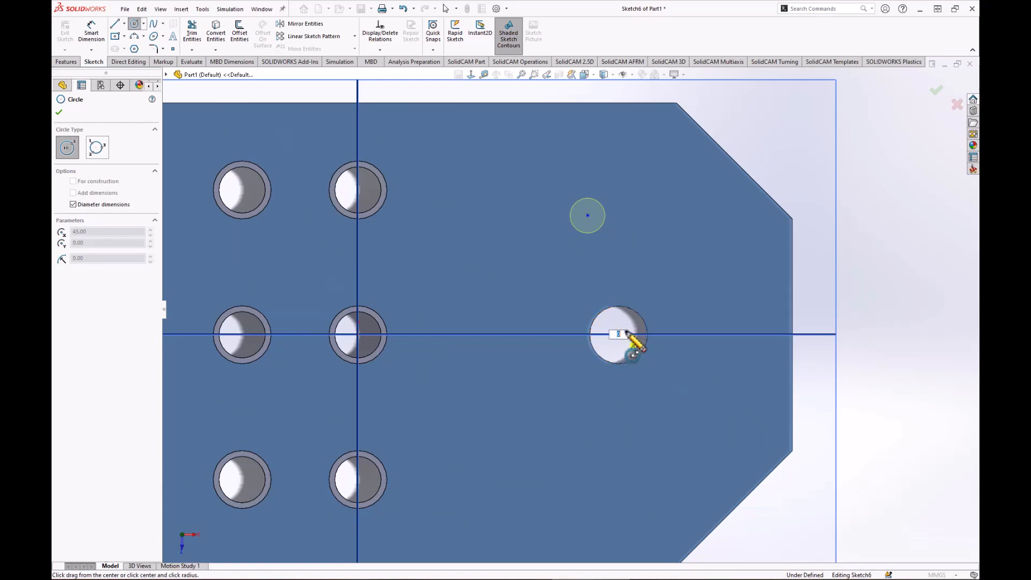
pyautogui.click(740, 248)
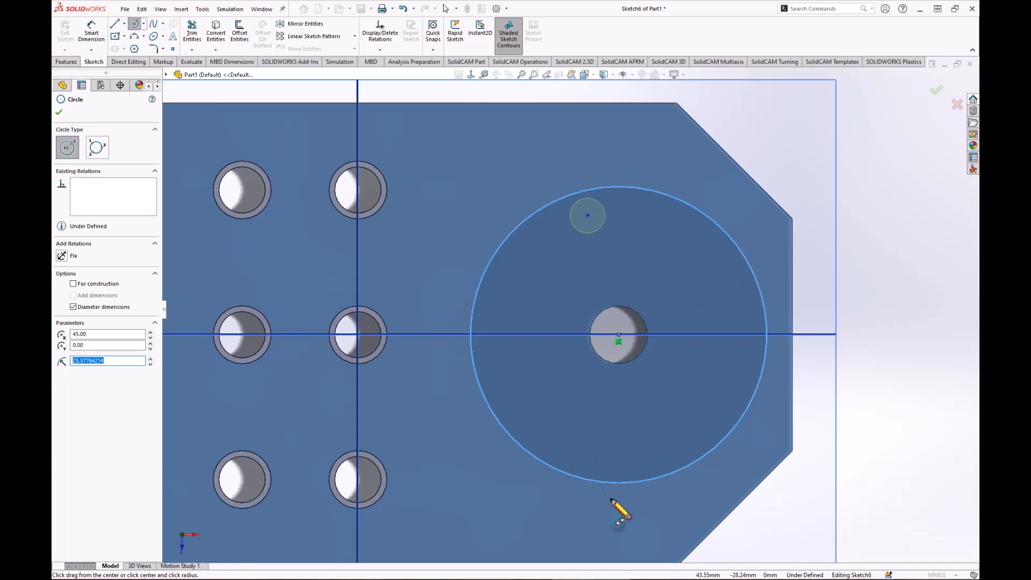
pyautogui.click(73, 284)
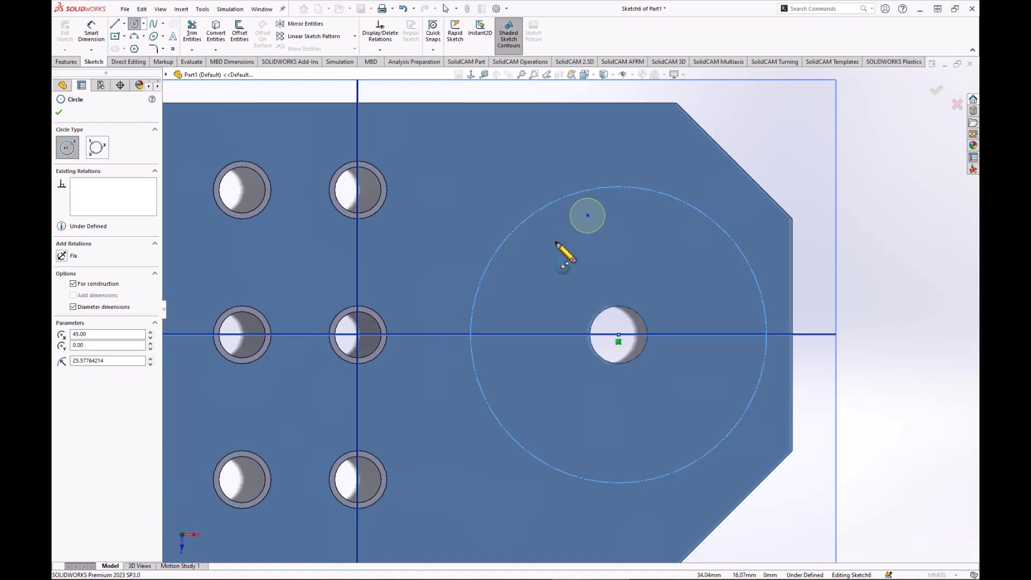
pyautogui.click(73, 284)
pyautogui.click(73, 283)
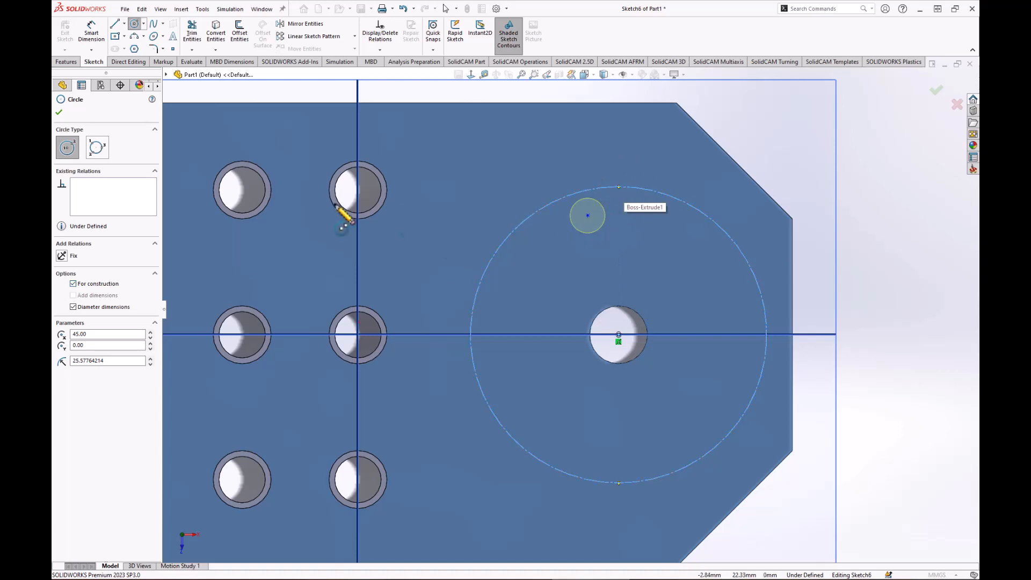
pyautogui.click(59, 112)
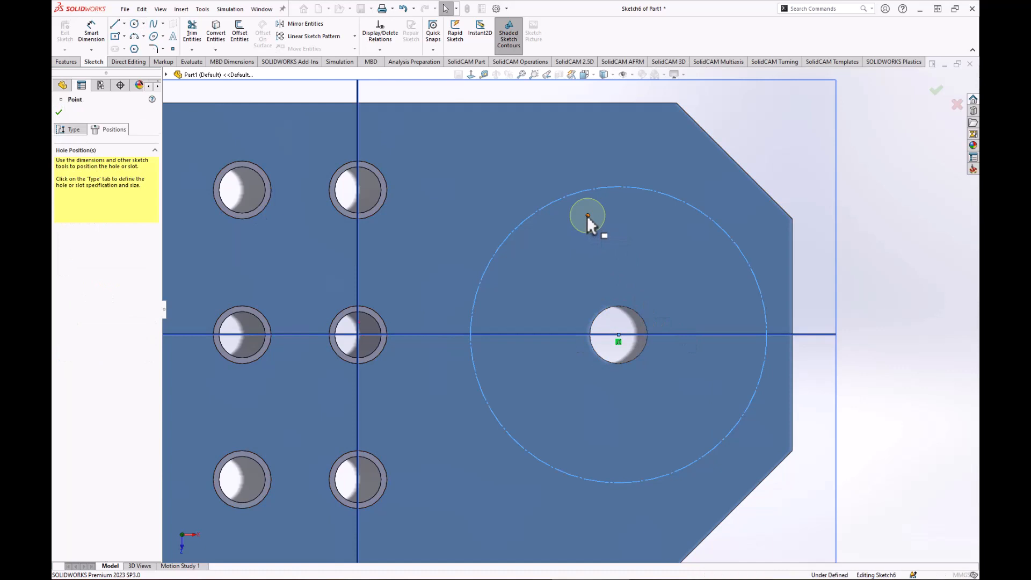
# Step: Move the hole point outside the construction circle and make it coincident with the circle
pyautogui.moveTo(589, 216)
pyautogui.mouseDown()
pyautogui.moveTo(610, 222)
pyautogui.moveTo(618, 203)
pyautogui.moveTo(598, 213)
pyautogui.moveTo(613, 188)
pyautogui.moveTo(592, 200)
pyautogui.moveTo(591, 168)
pyautogui.moveTo(575, 197)
pyautogui.moveTo(560, 171)
pyautogui.mouseUp()
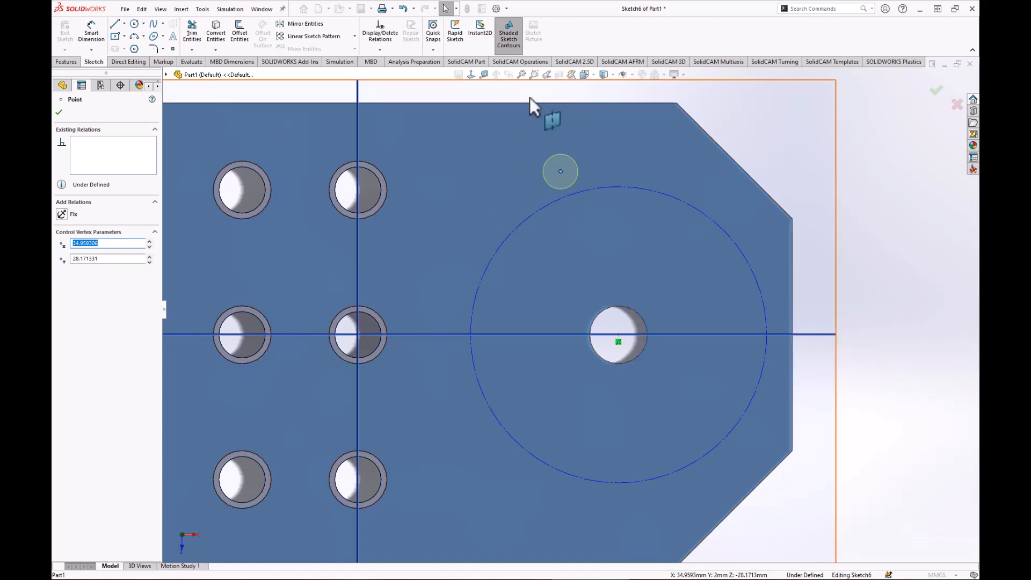
pyautogui.keyDown('ctrl'); pyautogui.click(592, 187); pyautogui.keyUp('ctrl')
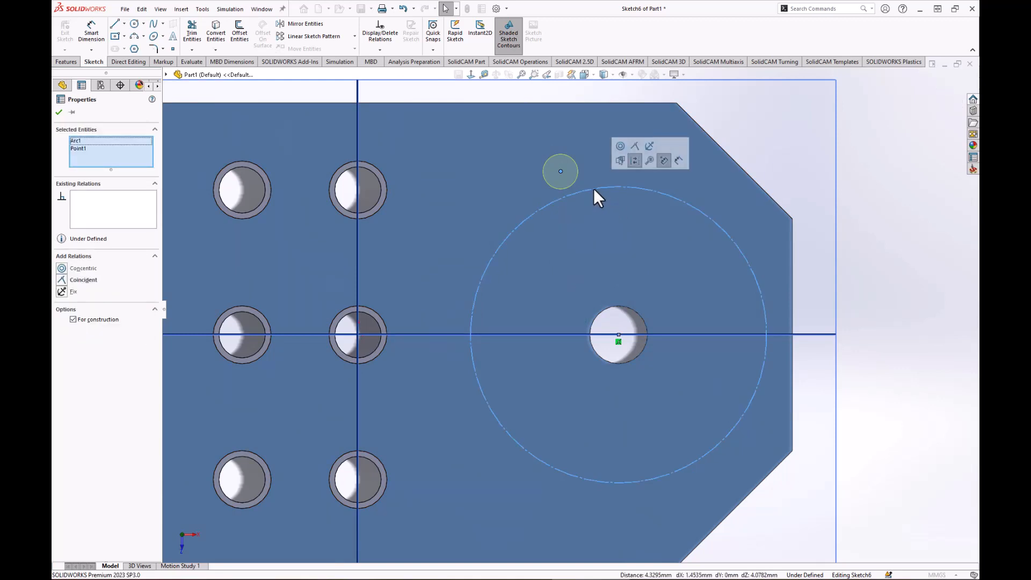
pyautogui.click(635, 149)
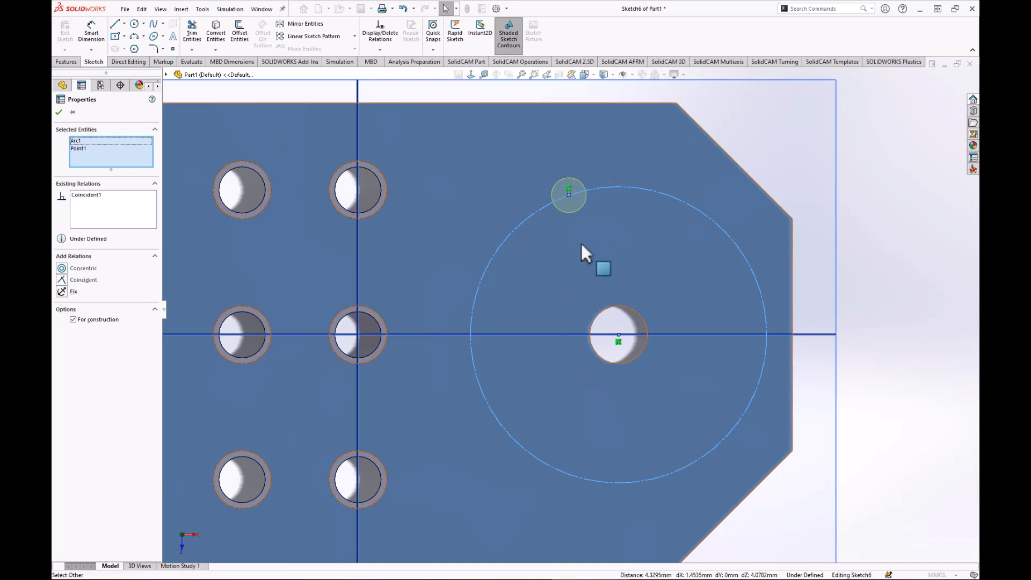
pyautogui.click(876, 212)
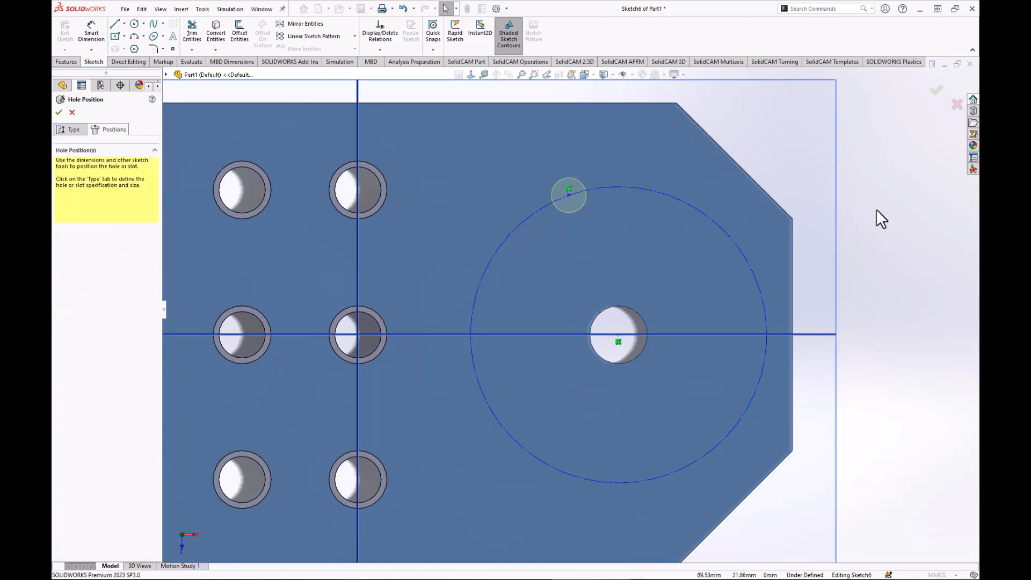
# Step: Add a Vertical relation between the hole point and the construction circle's centre
pyautogui.click(570, 195)
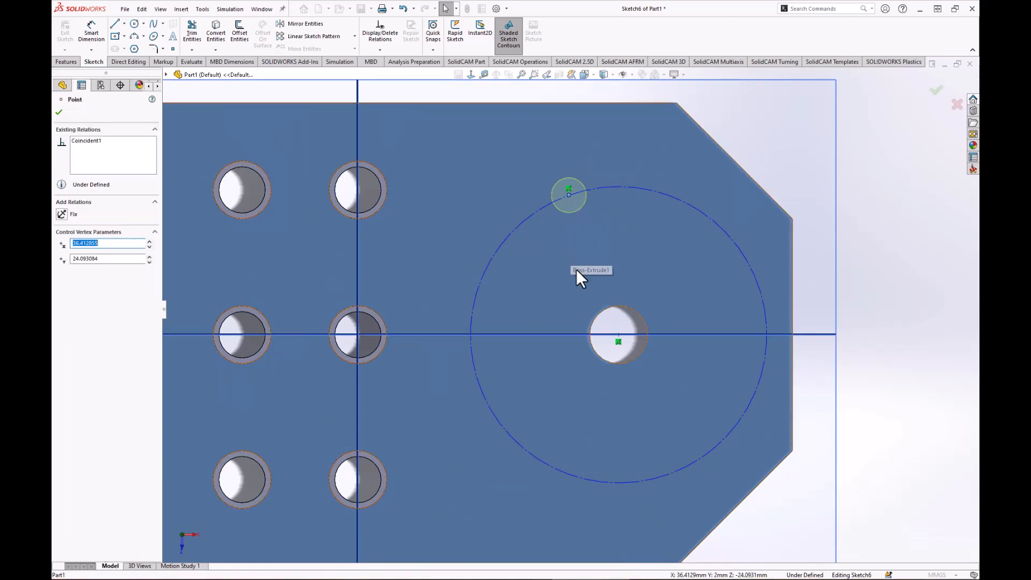
pyautogui.keyDown('ctrl'); pyautogui.click(619, 334); pyautogui.keyUp('ctrl')
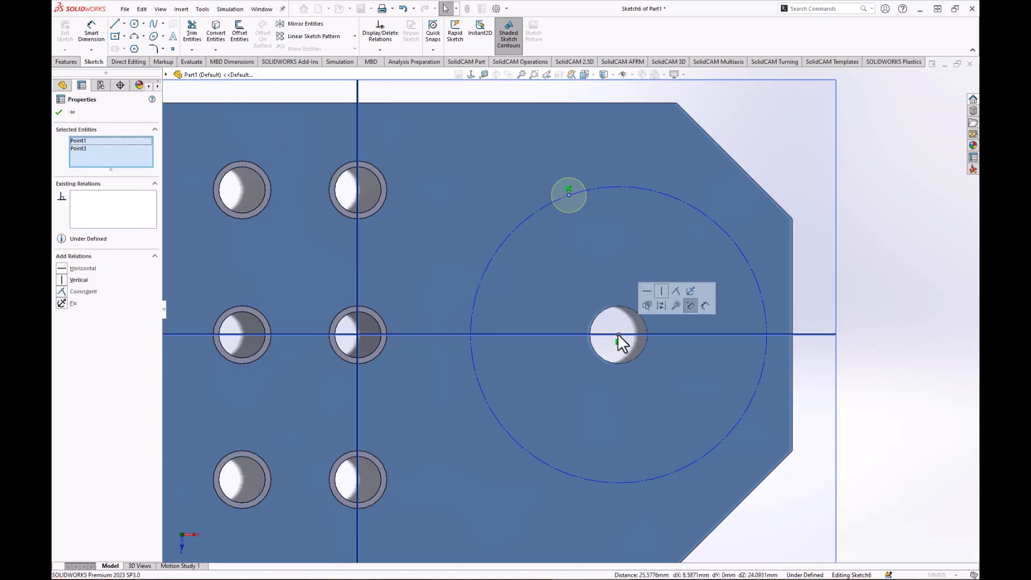
pyautogui.click(661, 295)
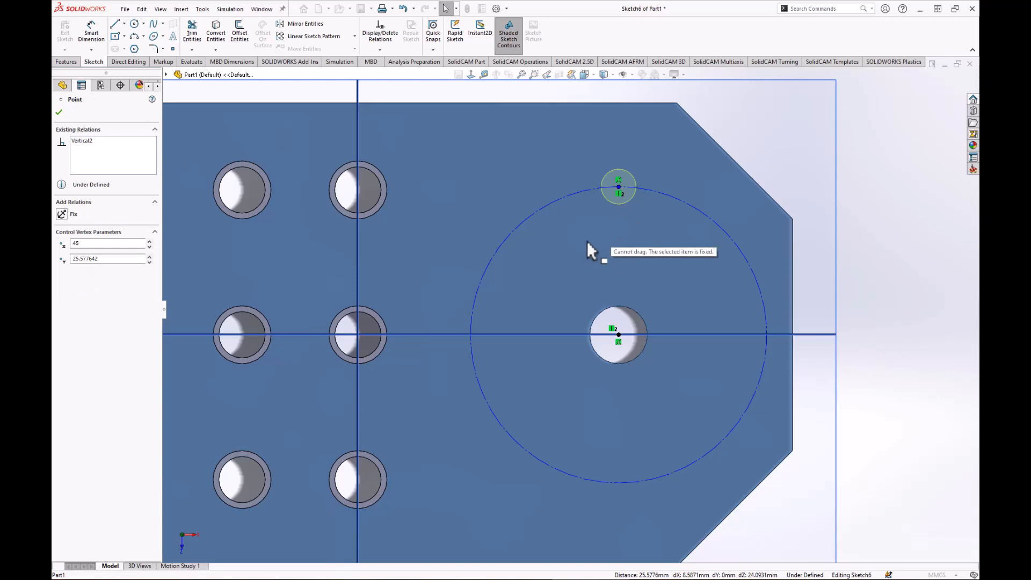
# Step: Test the relations by moving the hole point and resizing the construction circle to about 48.5 mm diameter
pyautogui.click(619, 188)
pyautogui.moveTo(618, 187); pyautogui.dragTo(606, 221)
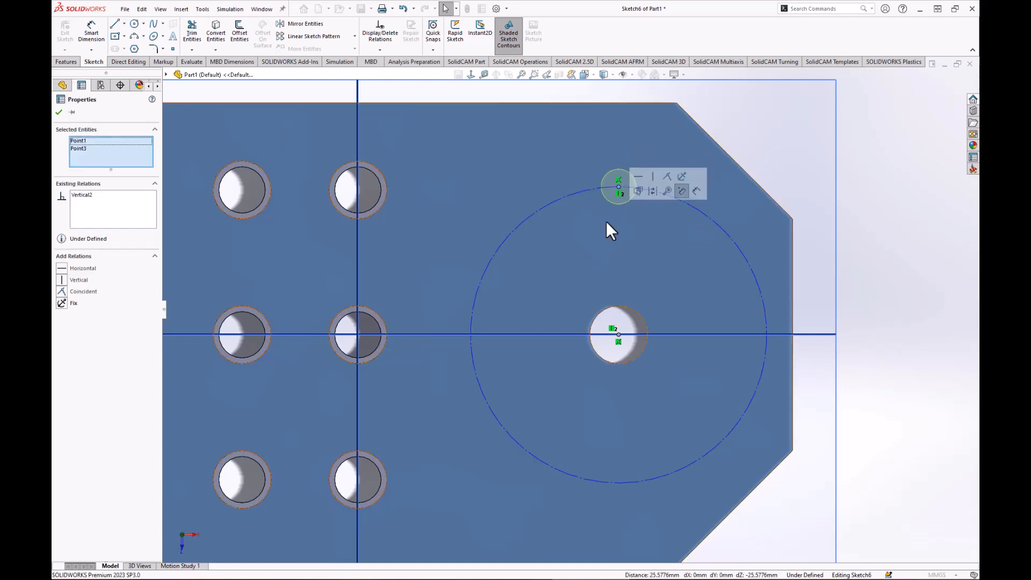
pyautogui.moveTo(650, 189); pyautogui.dragTo(618, 210)
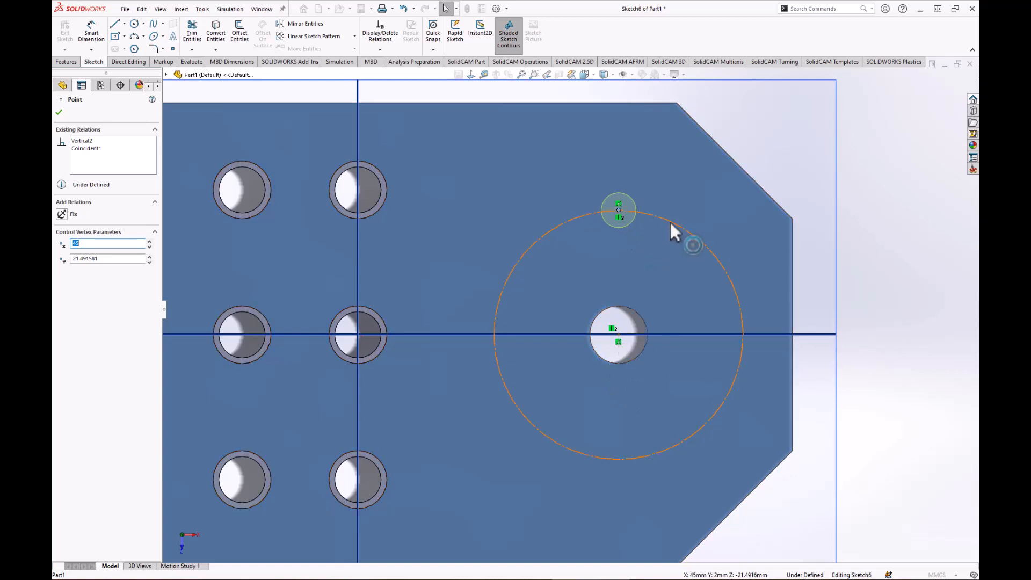
pyautogui.moveTo(675, 225); pyautogui.dragTo(696, 216)
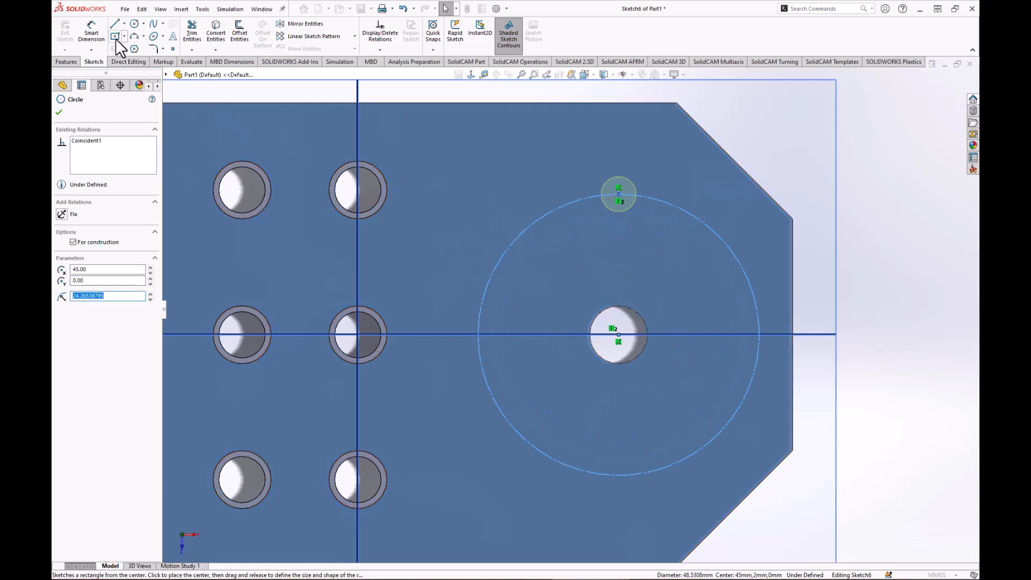
# Step: Dimension the construction circle's diameter as 40 mm and place the dimension text close to the circle
pyautogui.click(96, 38)
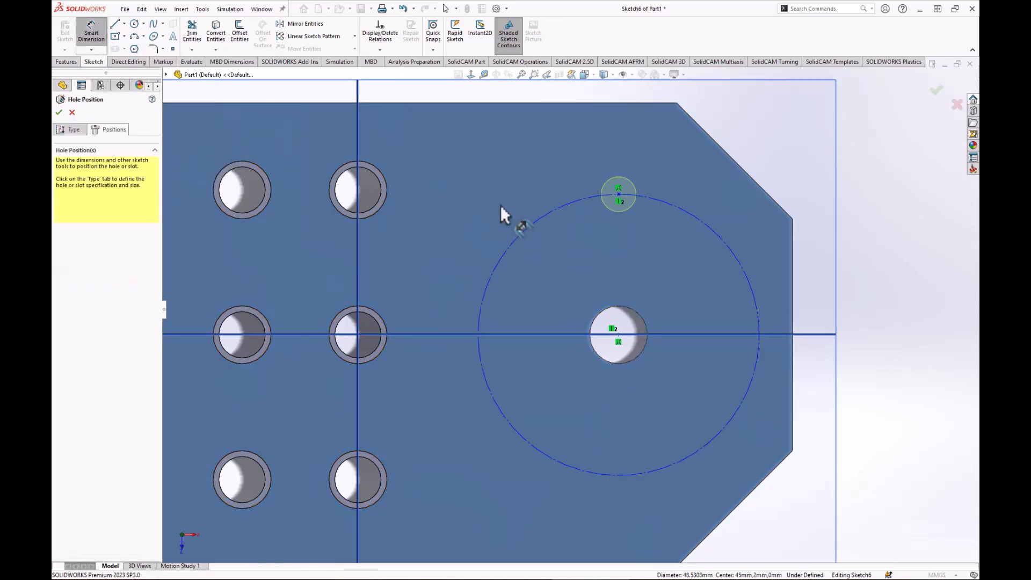
pyautogui.click(555, 208)
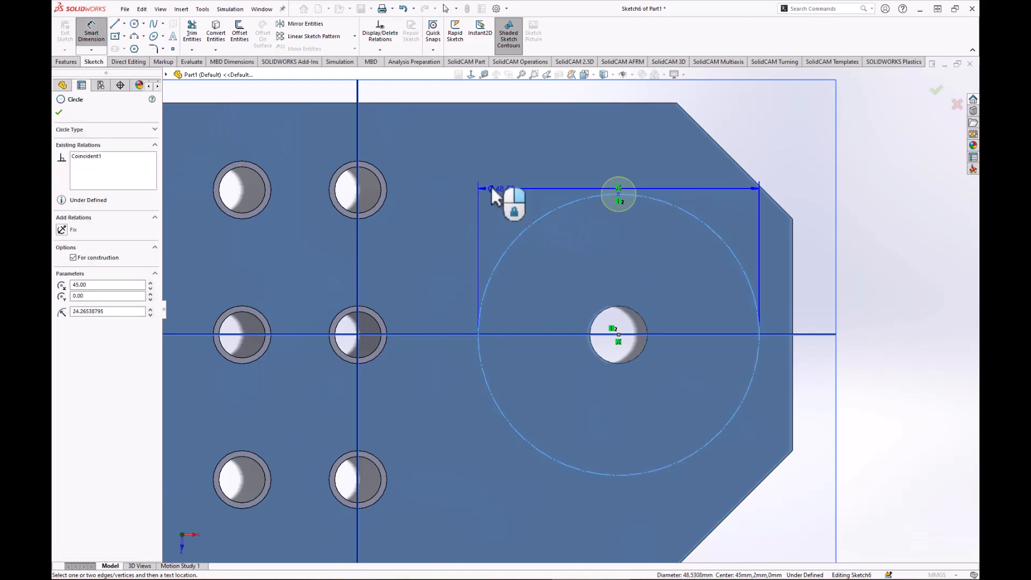
pyautogui.click(453, 178)
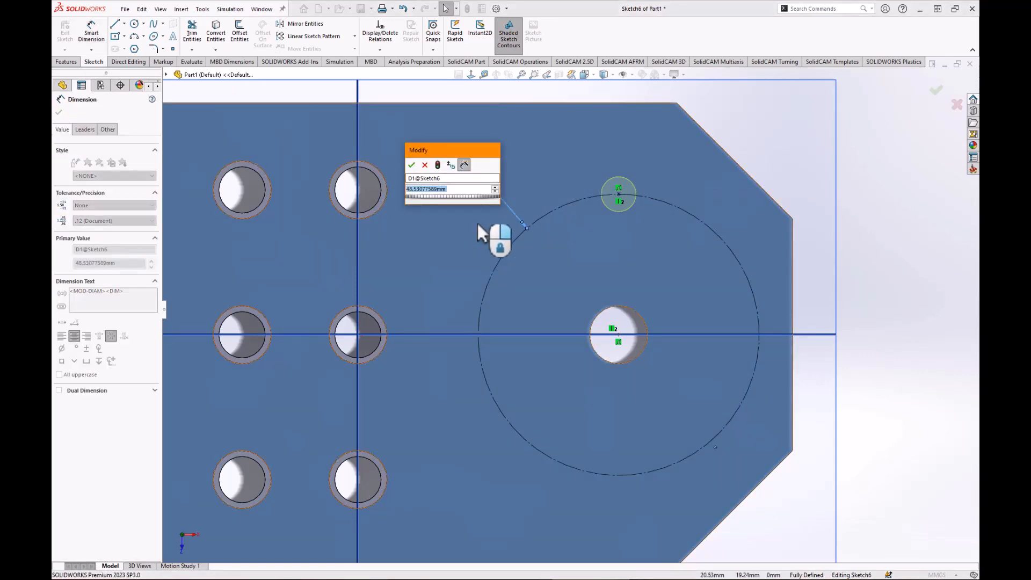
pyautogui.write('40')
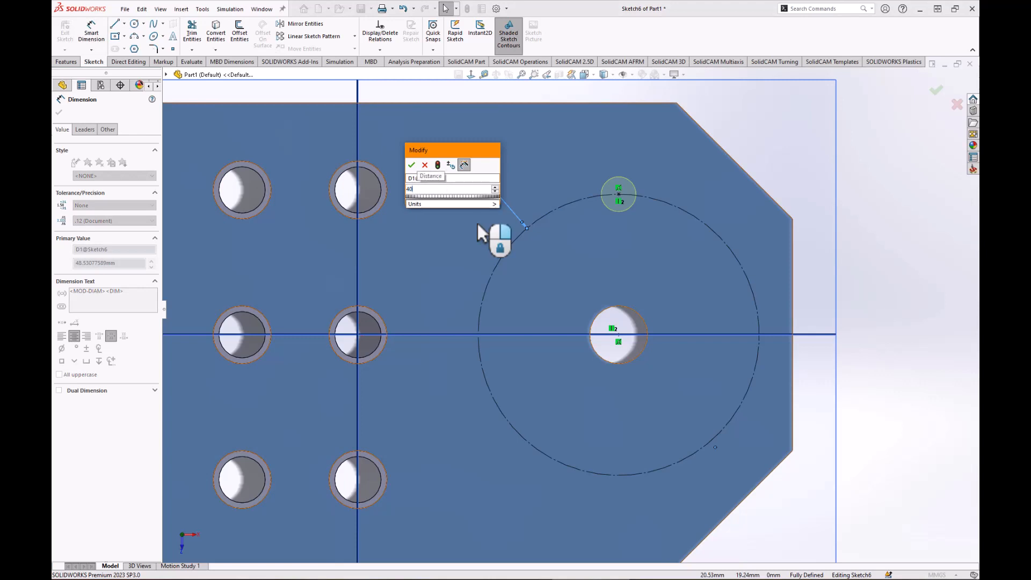
pyautogui.press('Return')
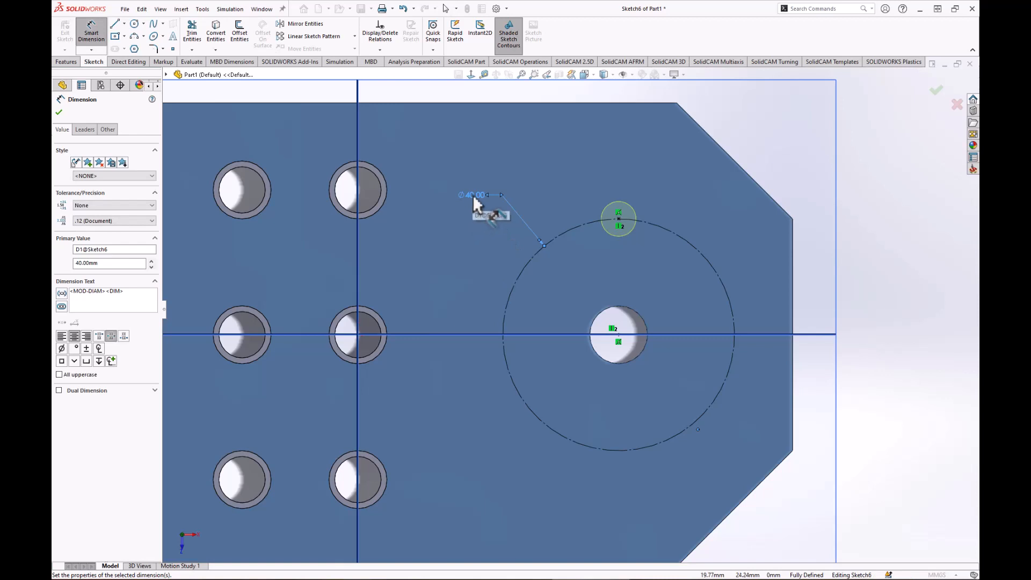
pyautogui.moveTo(472, 195); pyautogui.dragTo(507, 224)
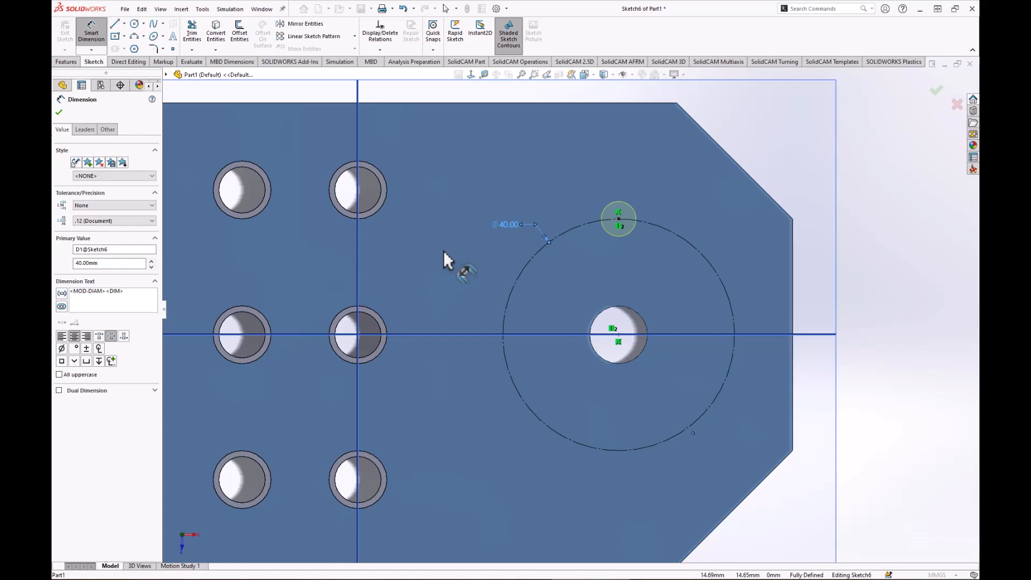
# Step: Switch to the drawing in Foxit PhantomPDF, examine the PCD 40 hole callout, and return to the SOLIDWORKS model
pyautogui.hotkey('alt', 'Tab')
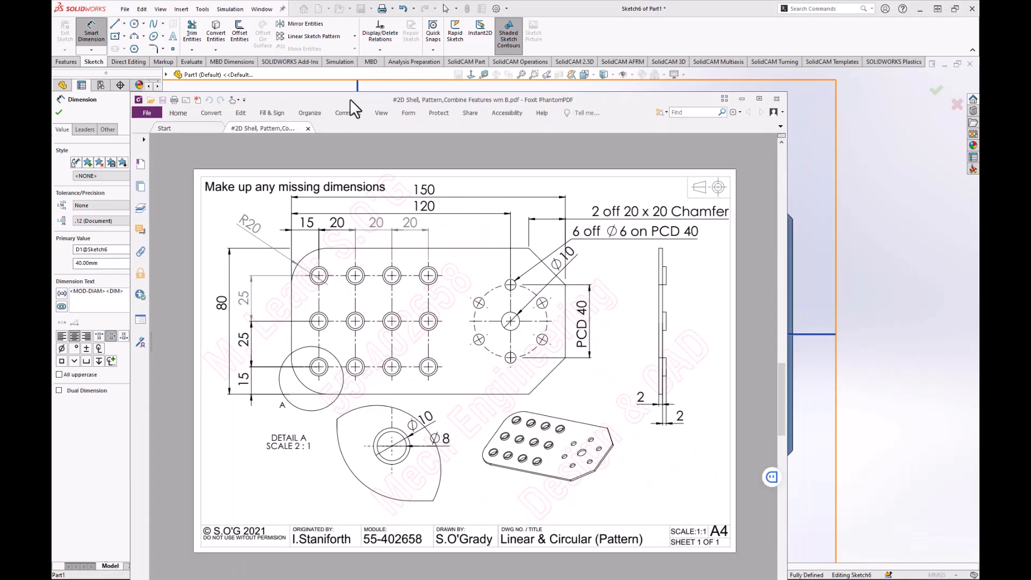
pyautogui.moveTo(350, 99); pyautogui.dragTo(370, 85)
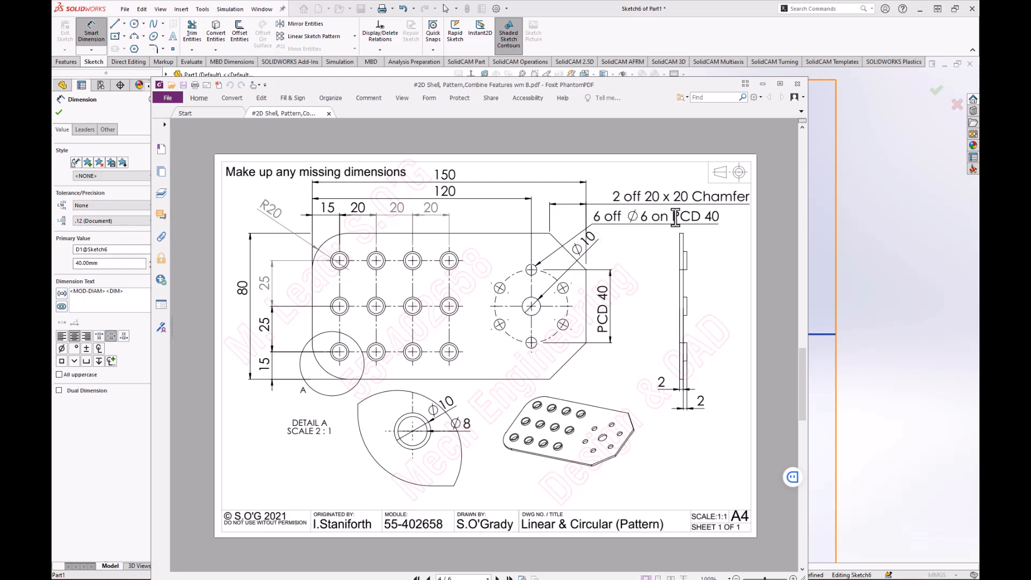
pyautogui.moveTo(675, 218); pyautogui.dragTo(719, 219)
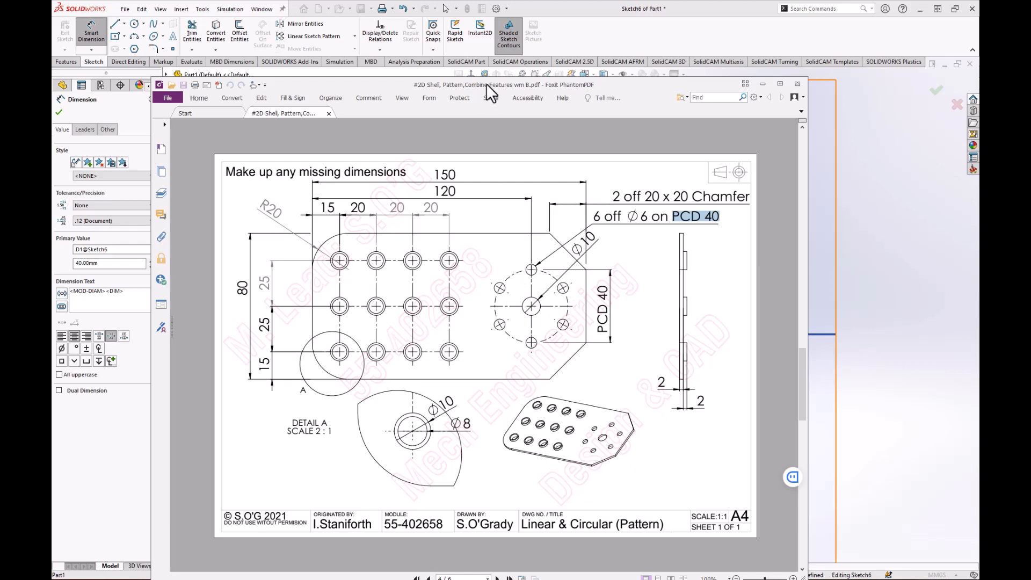
pyautogui.moveTo(485, 83); pyautogui.dragTo(499, 84)
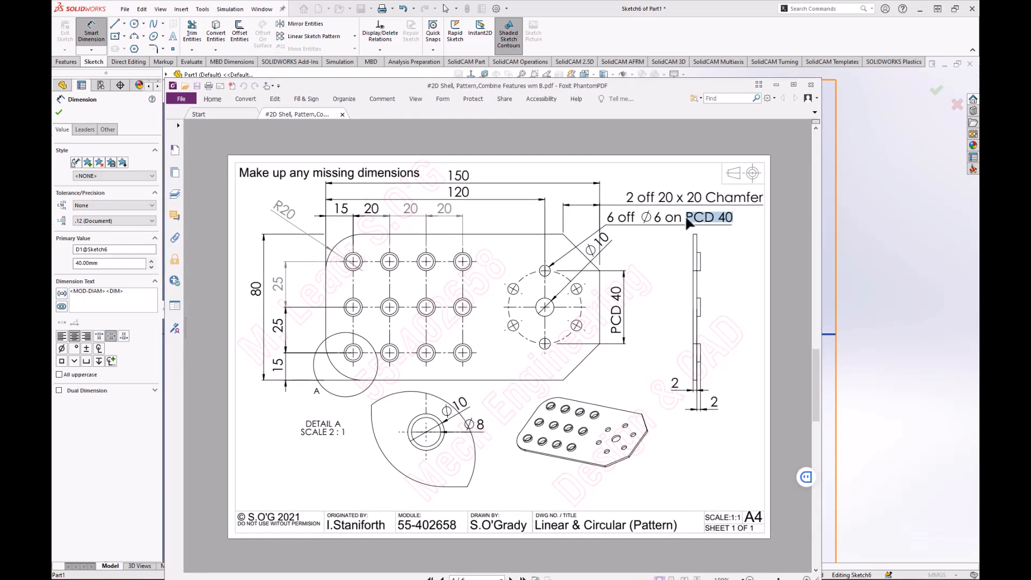
pyautogui.click(686, 216)
pyautogui.moveTo(609, 86); pyautogui.dragTo(1030, 88)
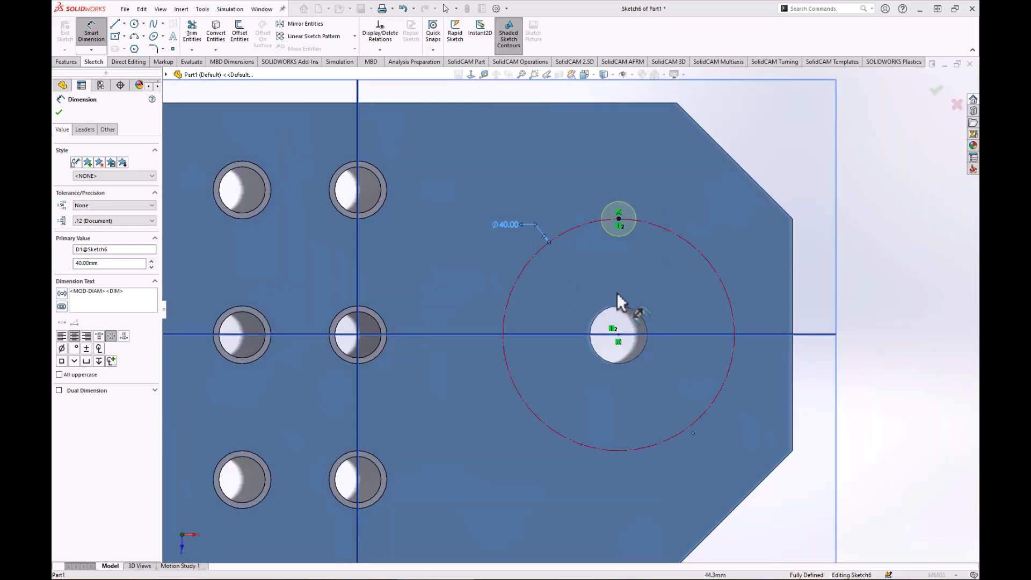
# Step: Accept the placement of the 6 mm hole on the construction circle and finish the hole feature
pyautogui.click(936, 92)
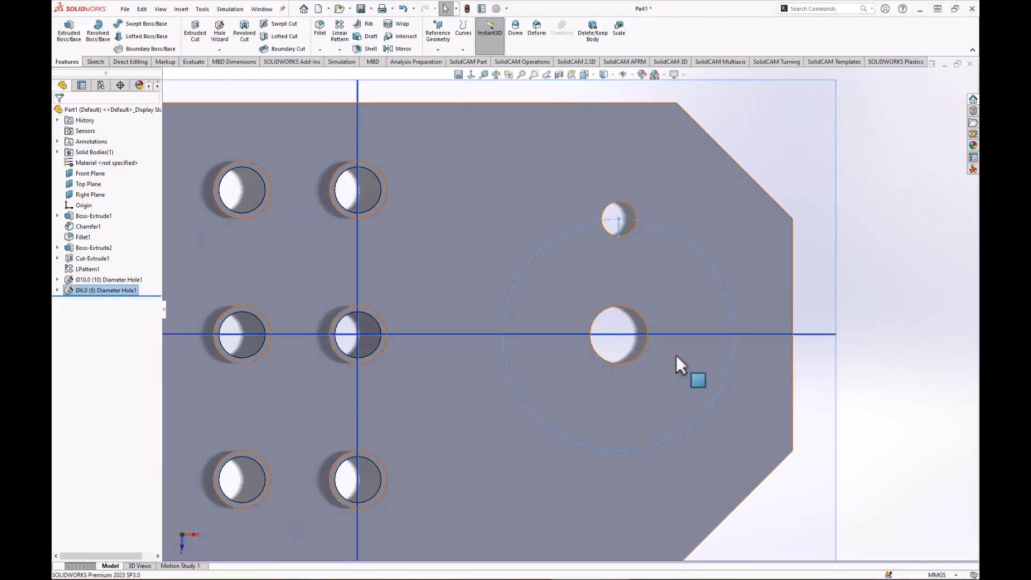
pyautogui.moveTo(676, 356)
pyautogui.mouseDown(button='middle')
pyautogui.moveTo(633, 258)
pyautogui.moveTo(647, 249)
pyautogui.mouseUp(button='middle')
pyautogui.click(727, 160)
pyautogui.keyDown('ctrl'); pyautogui.moveTo(874, 242); pyautogui.dragTo(746, 266, button='middle'); pyautogui.keyUp('ctrl')
pyautogui.scroll(1, 571, 311)
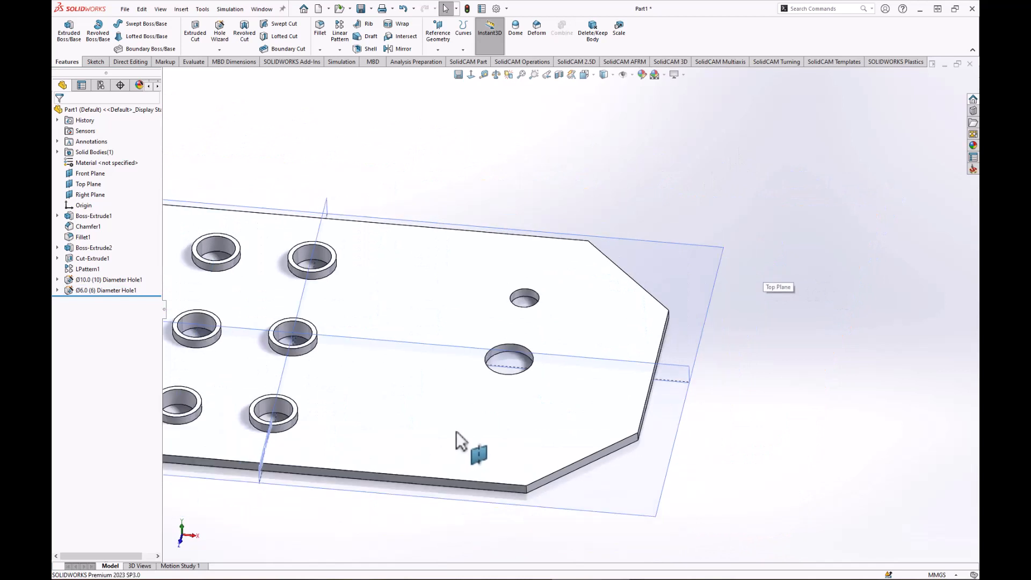
pyautogui.scroll(-1, 433, 459)
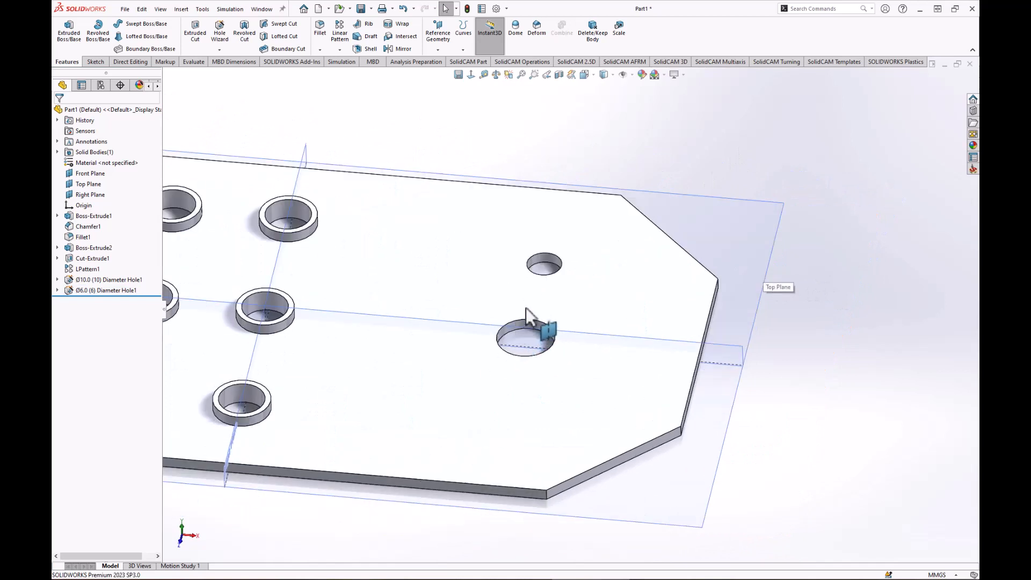
# Step: Start a circular pattern of the 6 mm hole, using the central 10 mm hole's cylindrical face as the rotation reference
pyautogui.click(341, 49)
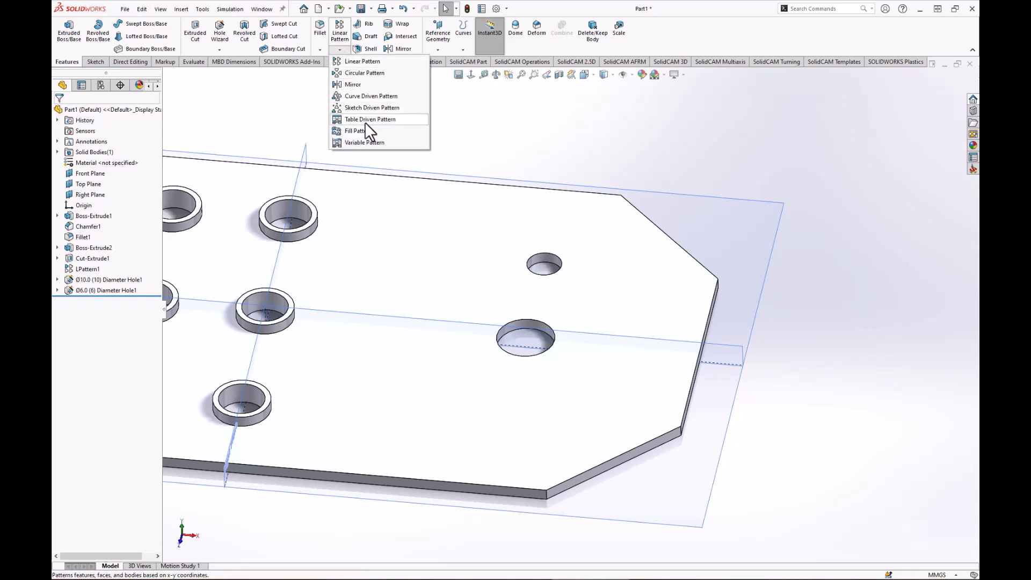
pyautogui.click(358, 73)
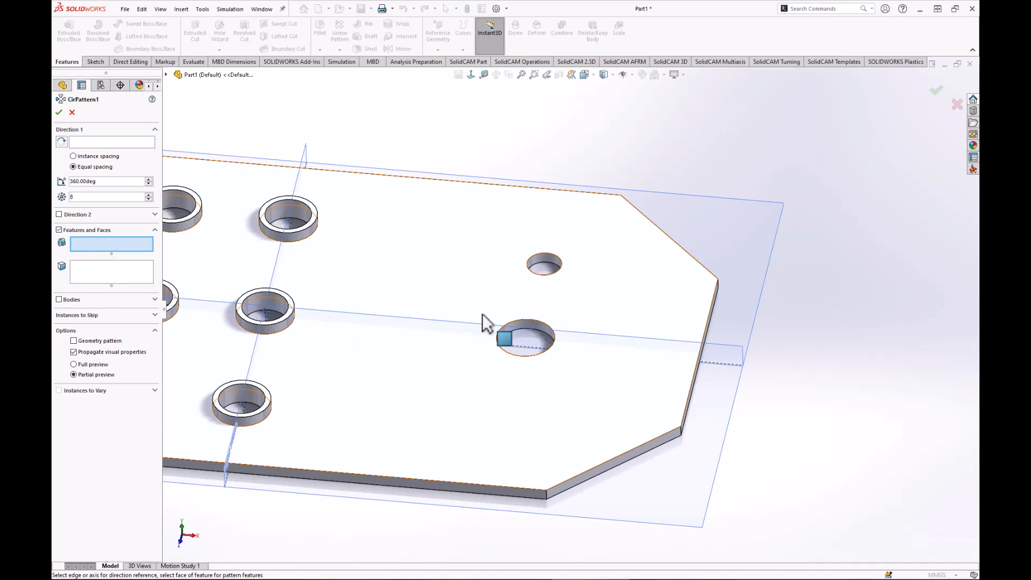
pyautogui.click(542, 262)
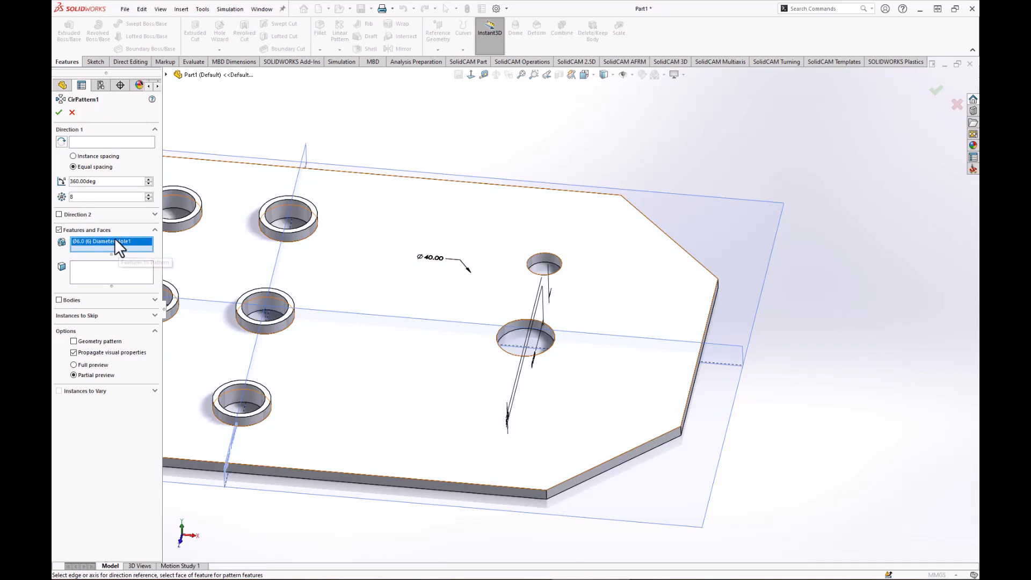
pyautogui.click(96, 138)
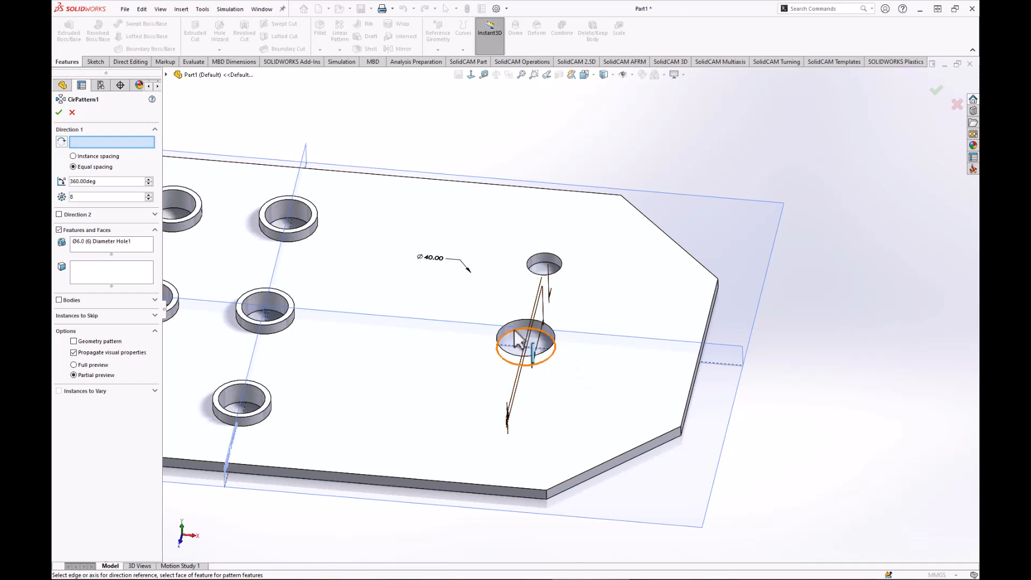
pyautogui.scroll(-3, 561, 350)
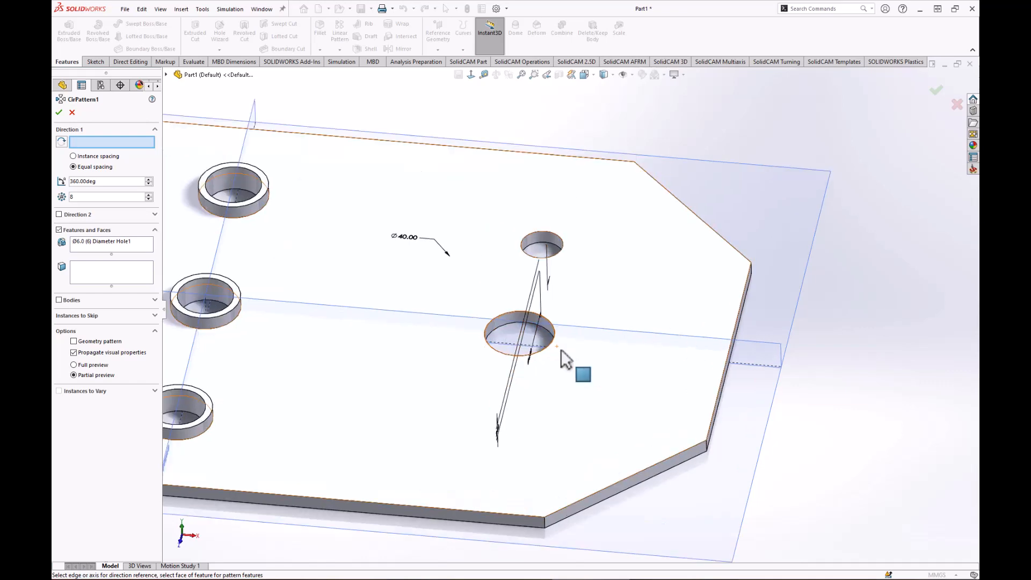
pyautogui.moveTo(538, 373); pyautogui.dragTo(467, 356, button='middle')
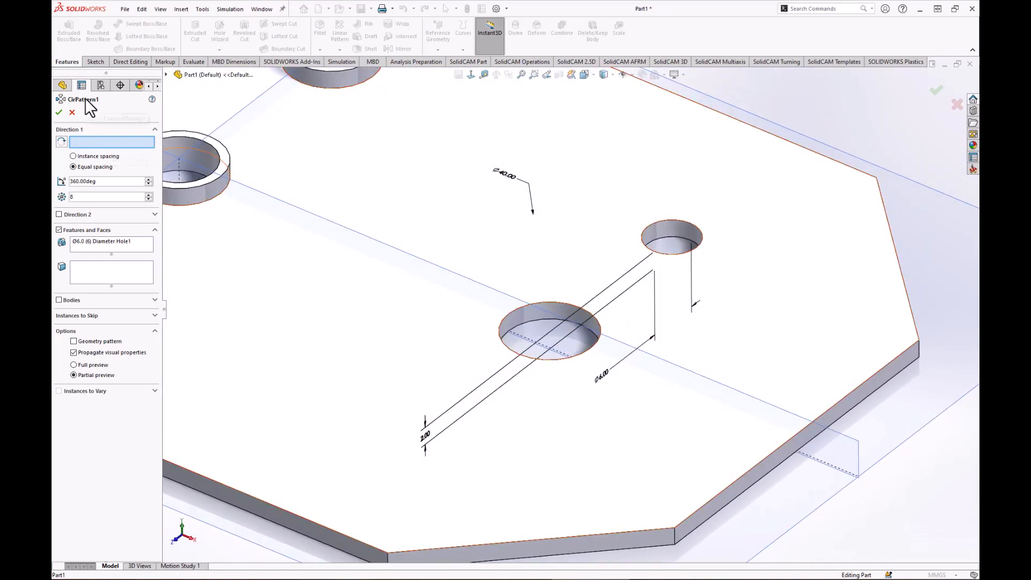
pyautogui.click(517, 315)
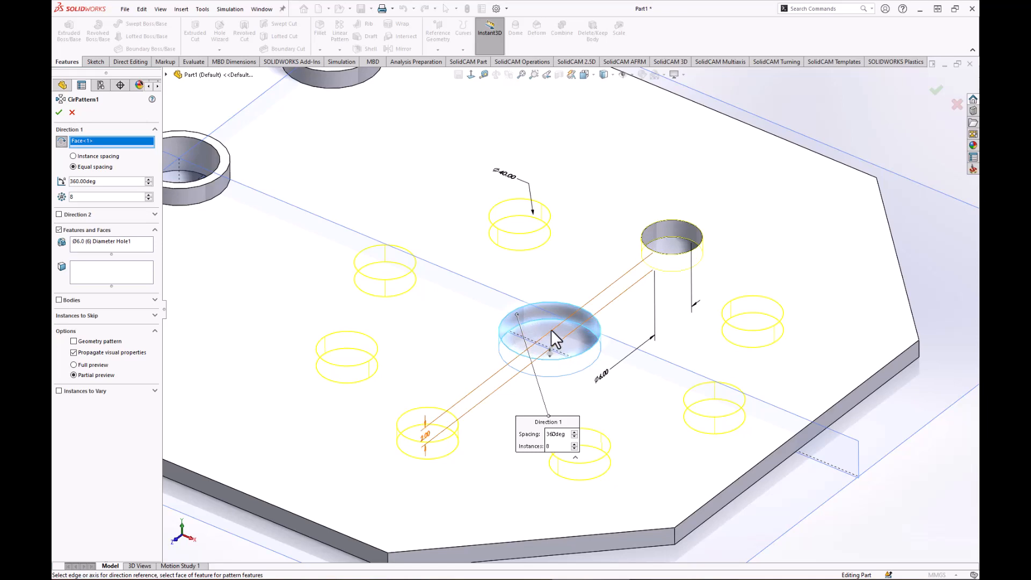
# Step: Set the circular pattern to 6 equally spaced instances over 360 degrees and create it
pyautogui.moveTo(380, 352); pyautogui.dragTo(419, 379, button='middle')
pyautogui.scroll(4, 429, 325)
pyautogui.scroll(1, 577, 246)
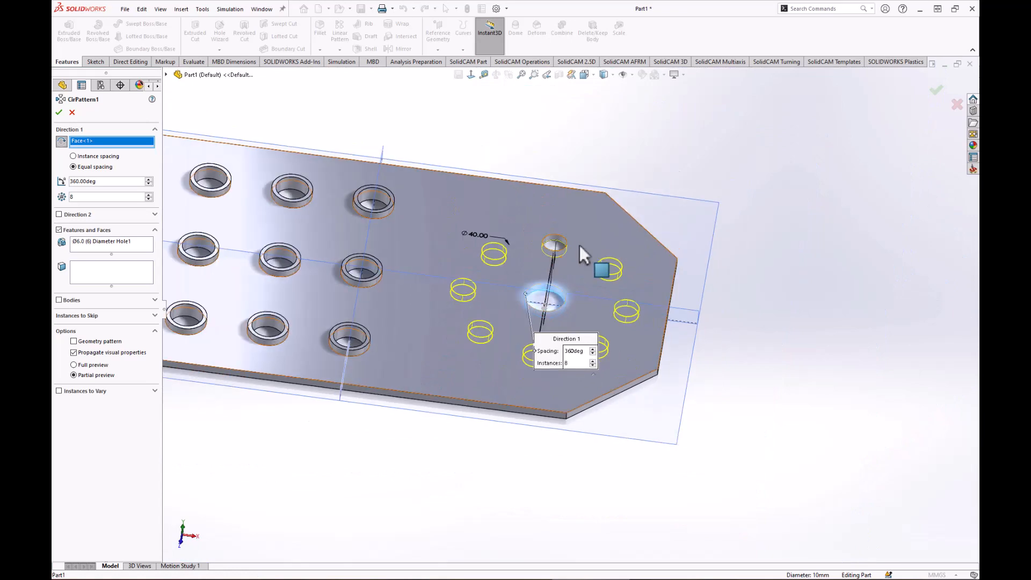
pyautogui.scroll(-1, 576, 247)
pyautogui.moveTo(541, 268); pyautogui.dragTo(479, 286, button='middle')
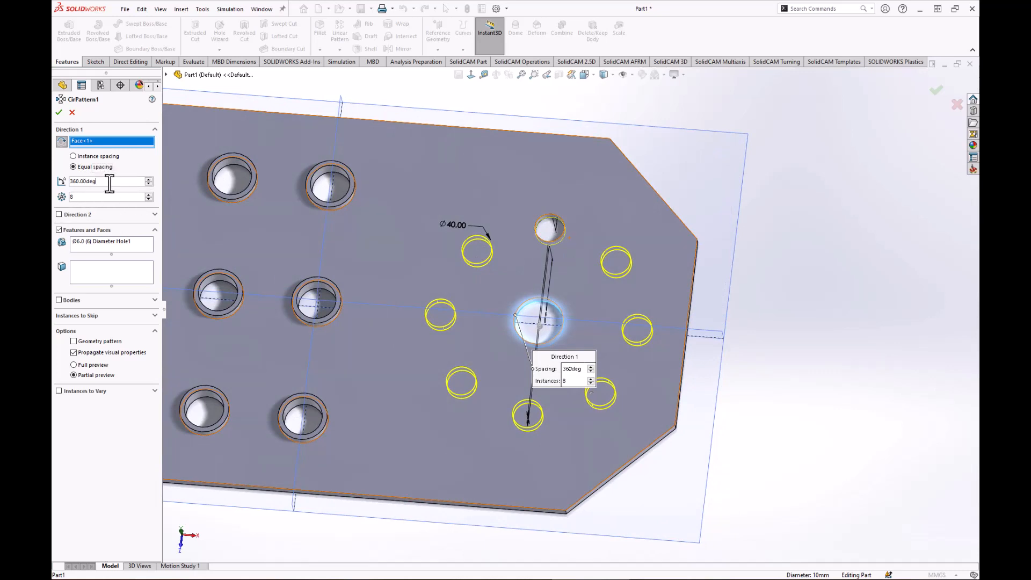
pyautogui.moveTo(107, 183); pyautogui.dragTo(62, 187)
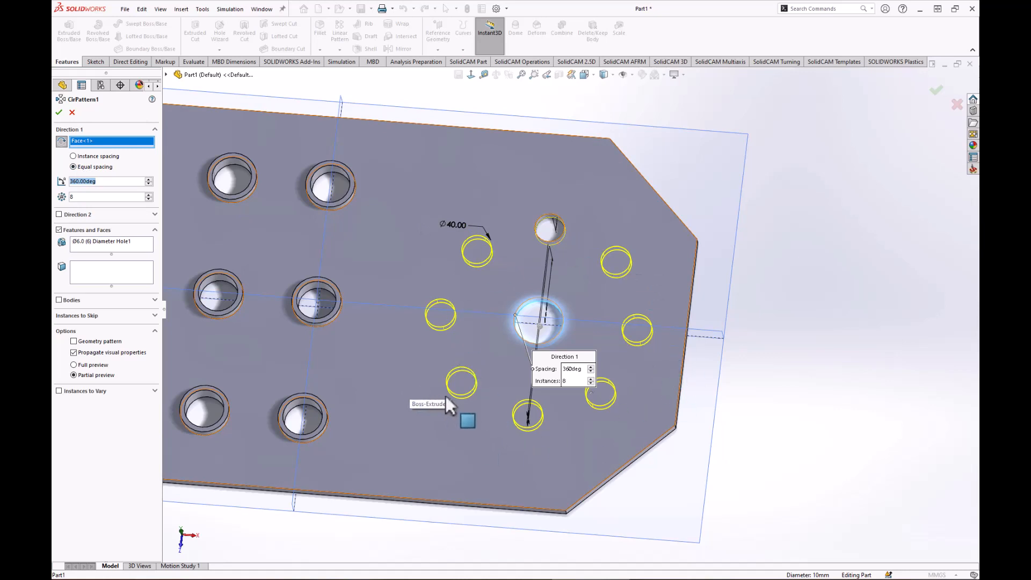
pyautogui.click(149, 199)
pyautogui.click(149, 199)
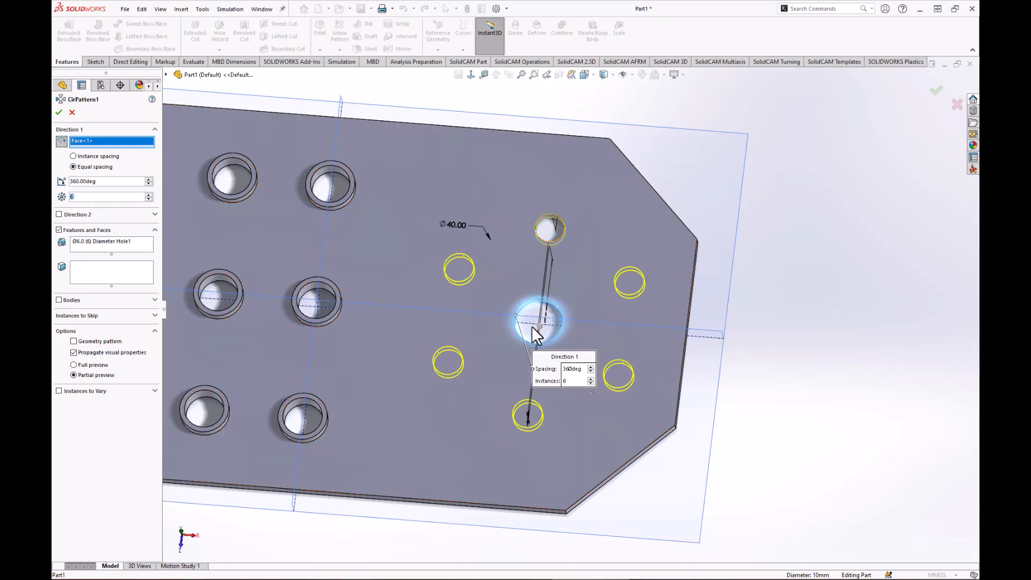
pyautogui.click(58, 113)
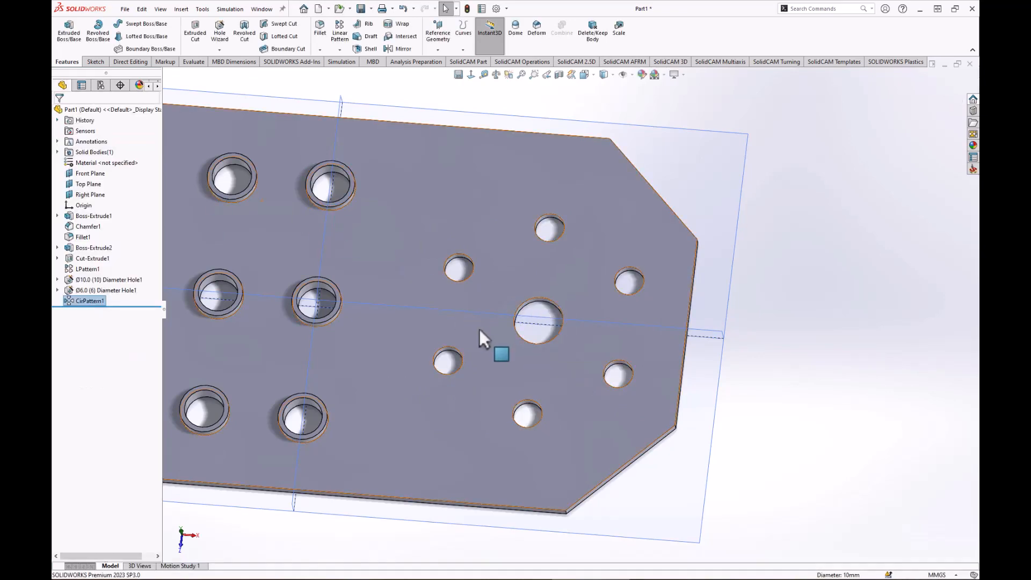
# Step: Inspect the whole plate and compare its bosses and hole circle with the PDF drawing
pyautogui.moveTo(500, 350); pyautogui.dragTo(481, 258, button='middle')
pyautogui.scroll(5, 462, 281)
pyautogui.scroll(-3, 444, 299)
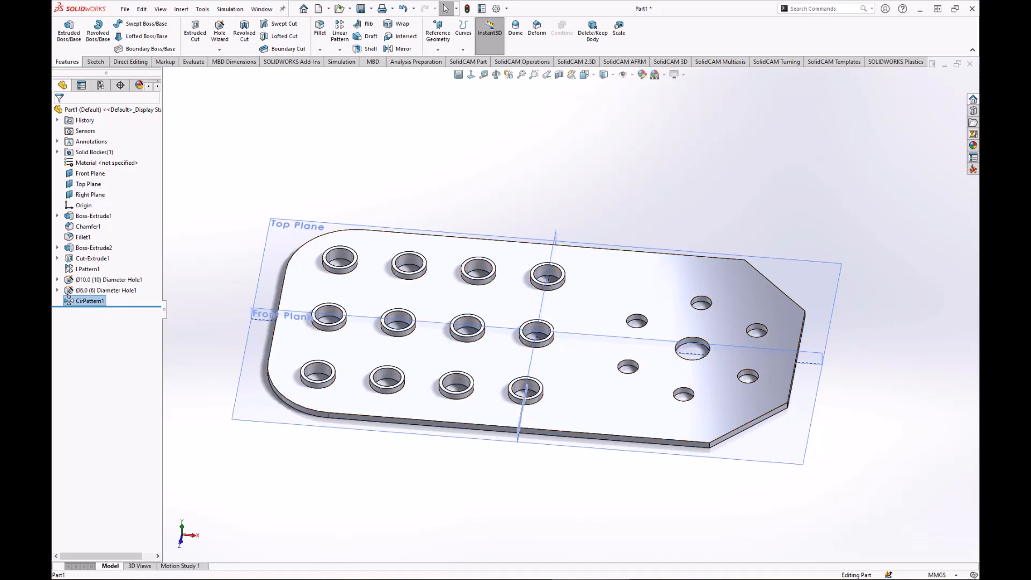
pyautogui.moveTo(978, 64); pyautogui.dragTo(527, 57)
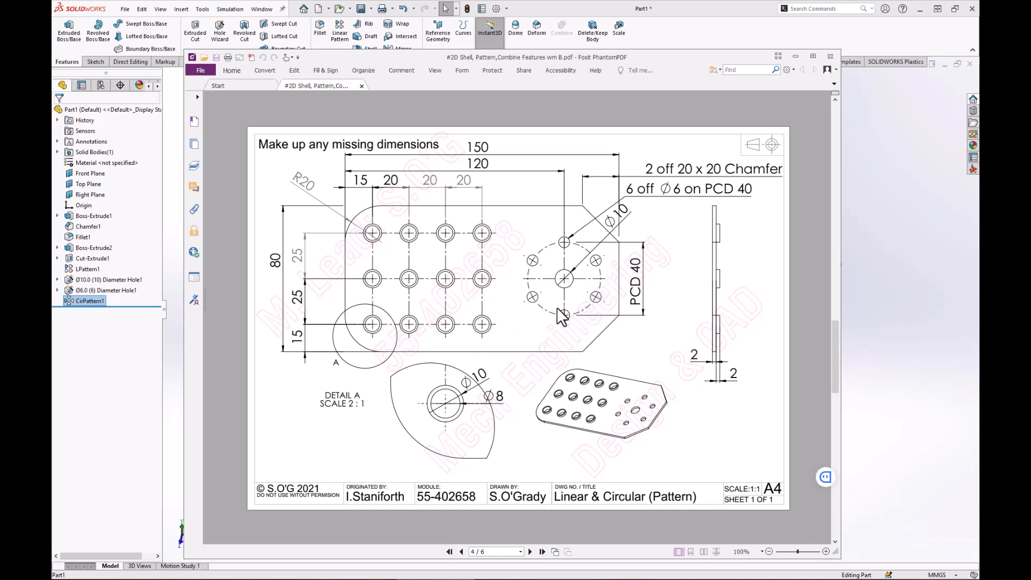
pyautogui.moveTo(525, 56); pyautogui.dragTo(1030, 54)
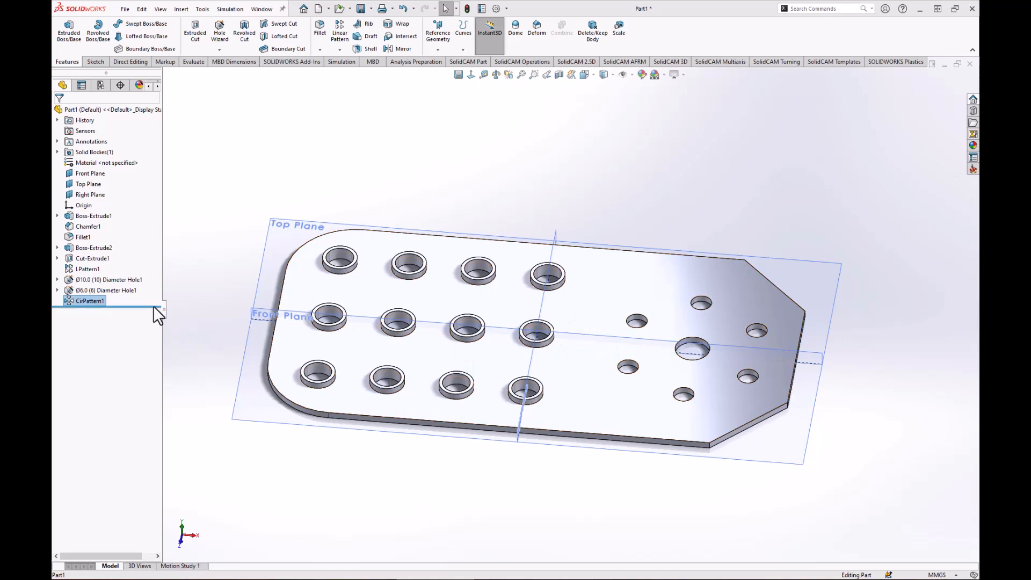
# Step: Change the boss linear pattern to 5 instances in Direction 1 at 20 mm spacing and 1 instance in Direction 2
pyautogui.click(81, 270)
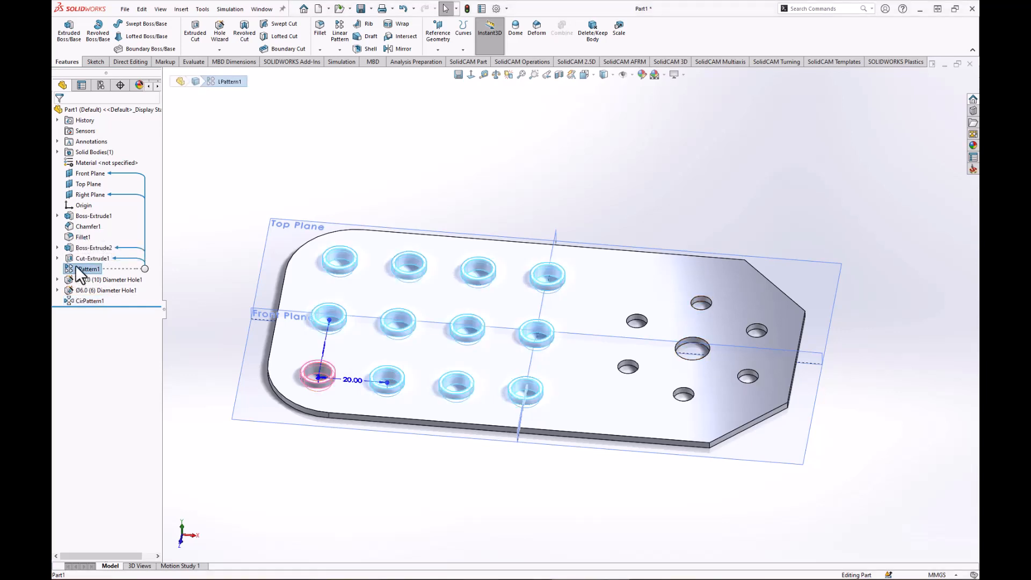
pyautogui.click(87, 268)
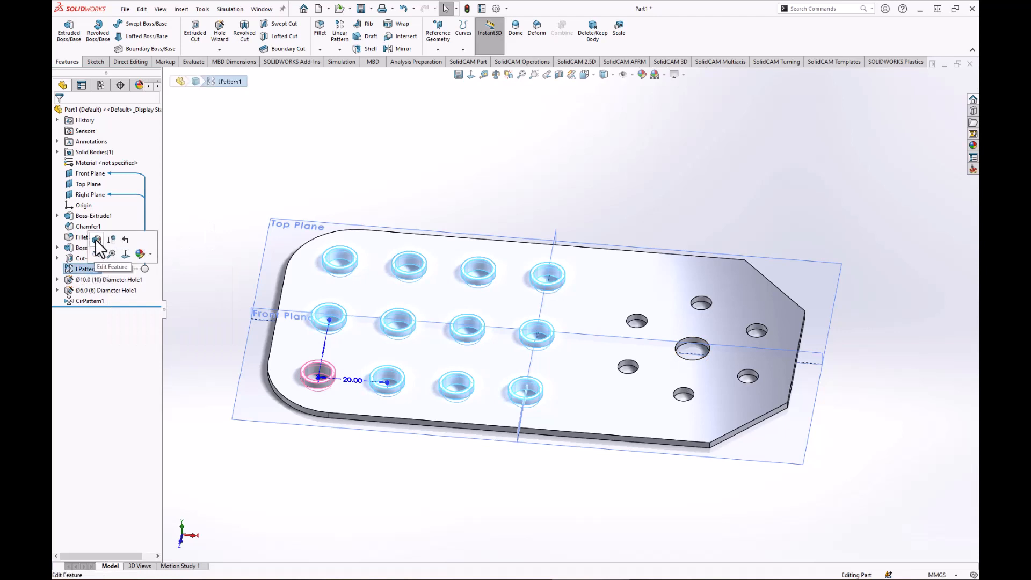
pyautogui.click(95, 240)
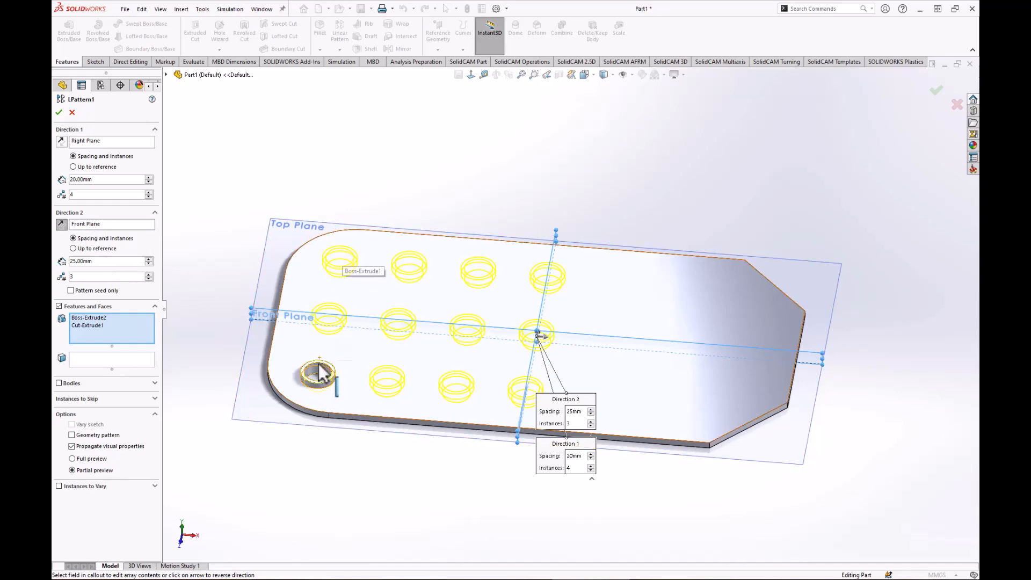
pyautogui.click(111, 223)
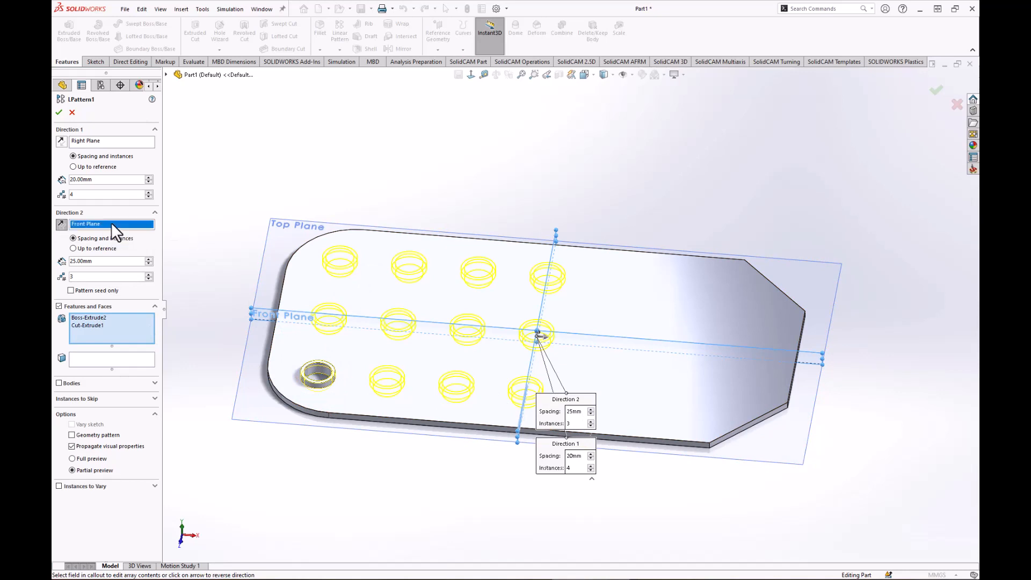
pyautogui.click(149, 278)
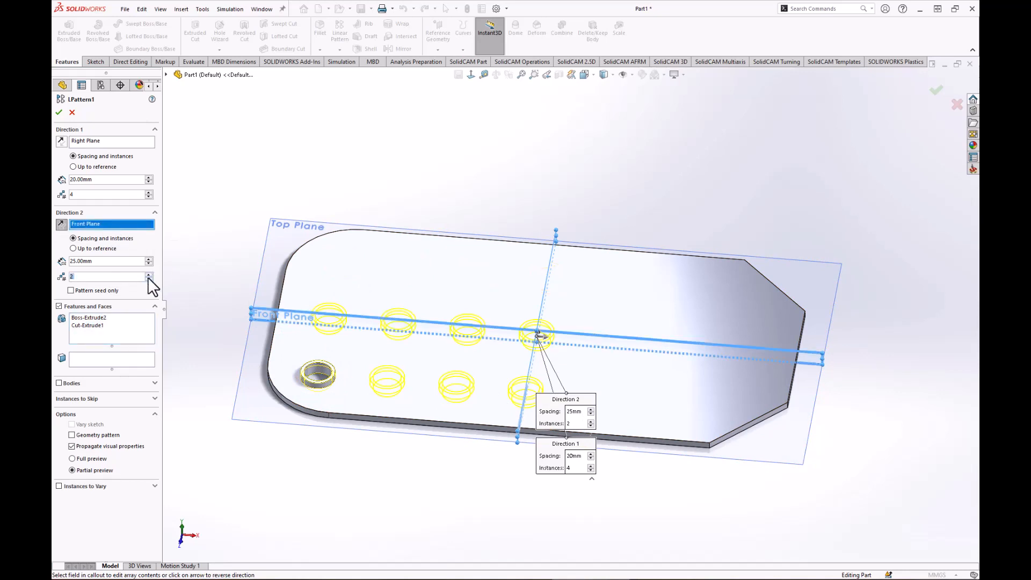
pyautogui.click(149, 278)
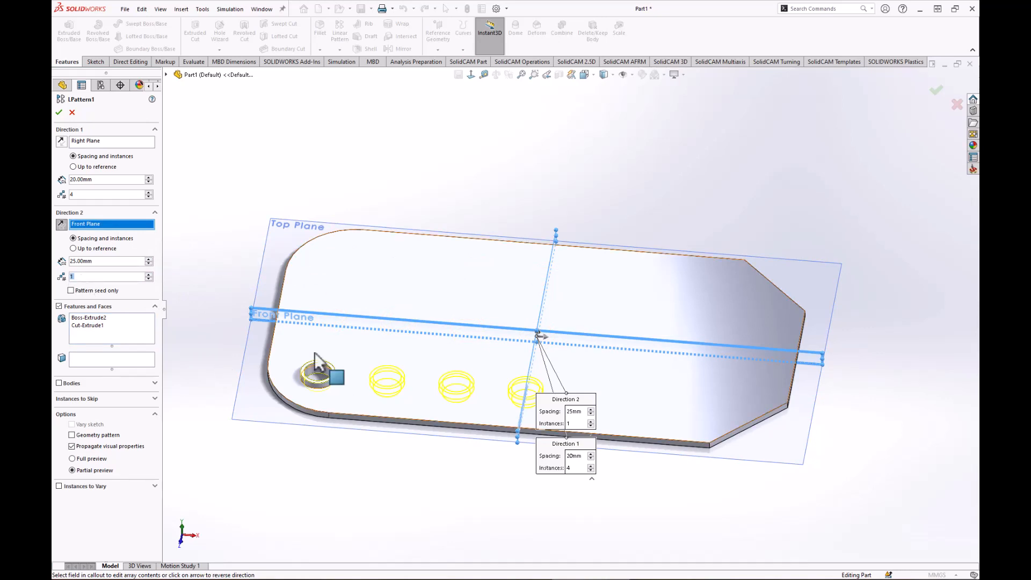
pyautogui.click(148, 192)
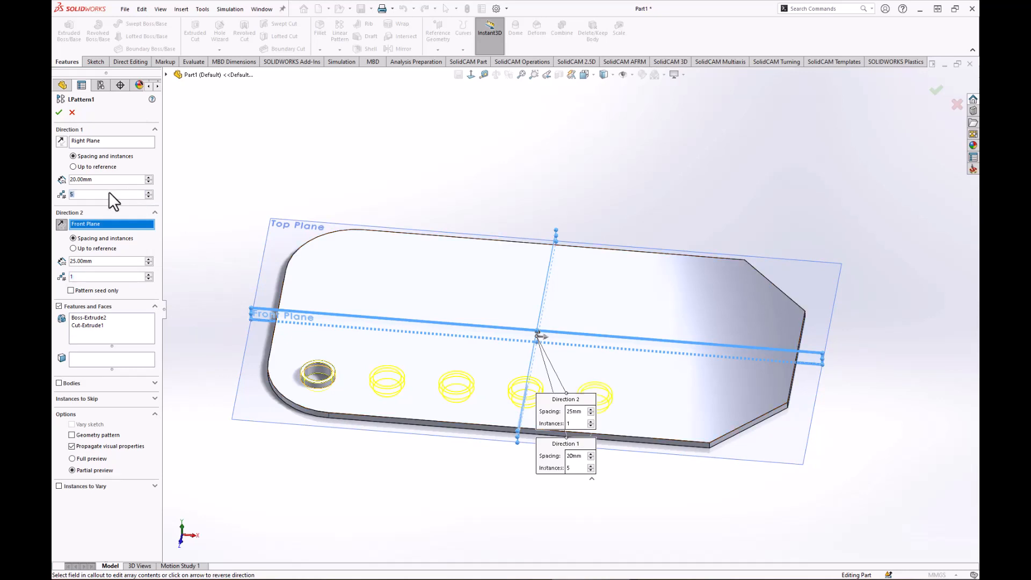
pyautogui.click(148, 182)
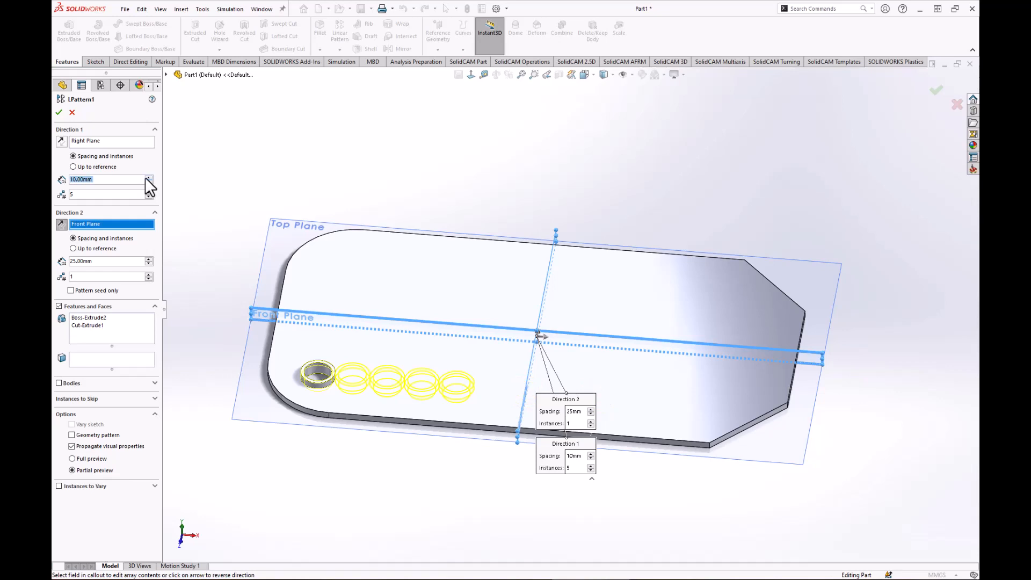
pyautogui.click(148, 178)
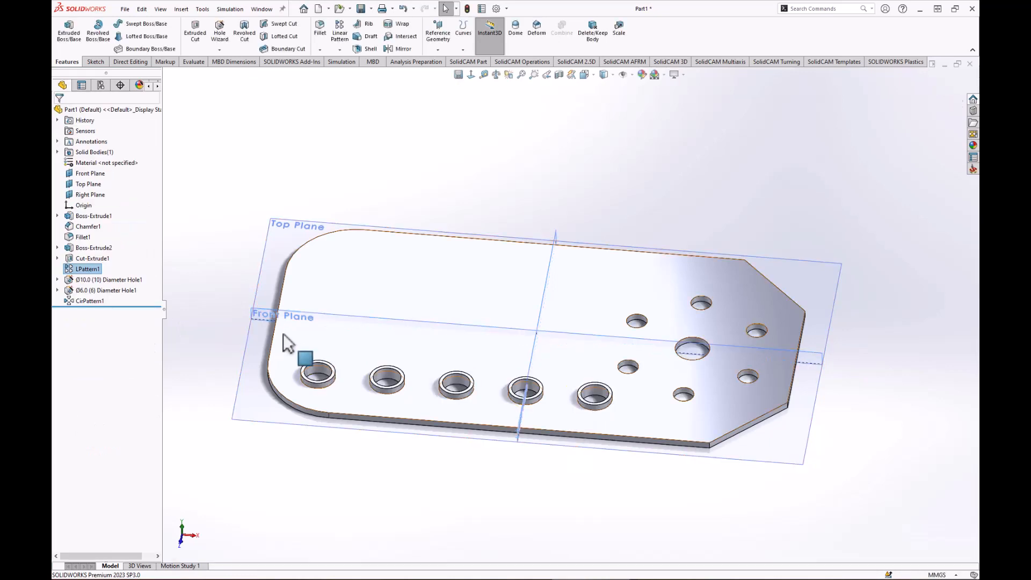
pyautogui.moveTo(389, 346); pyautogui.dragTo(350, 385, button='middle')
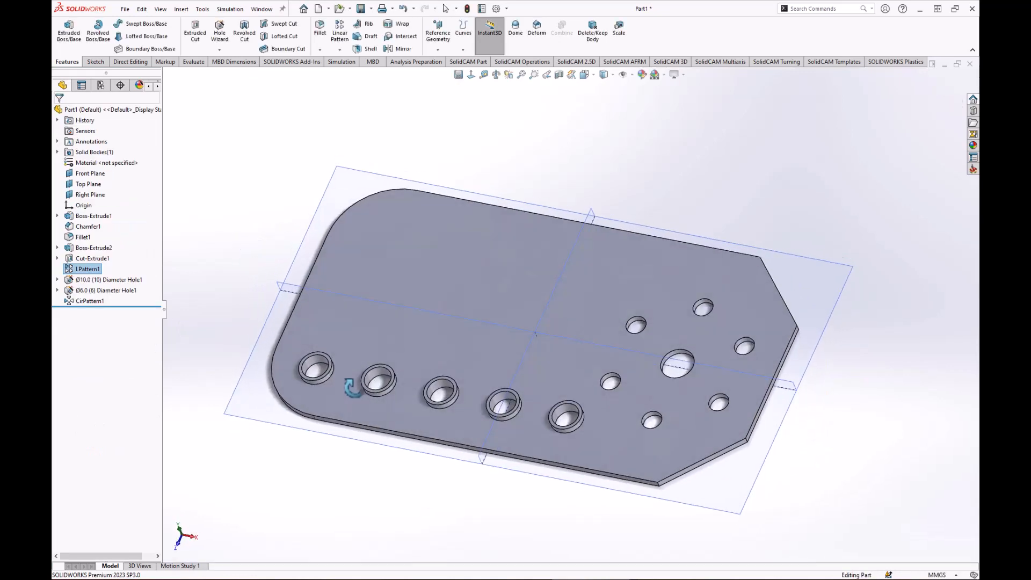
# Step: Change the circular pattern of 6 mm holes to 10 equally spaced instances
pyautogui.click(89, 300)
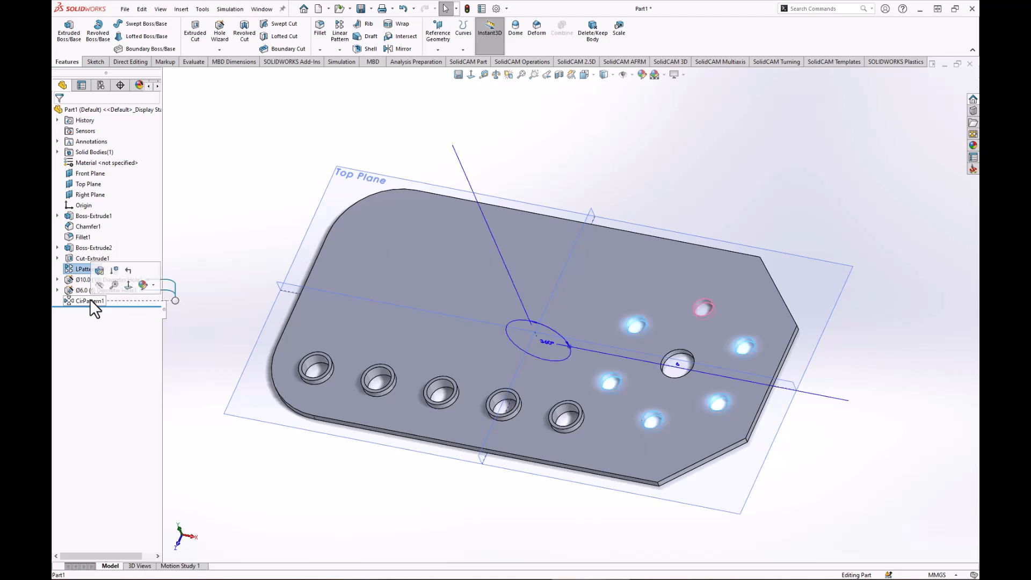
pyautogui.click(100, 267)
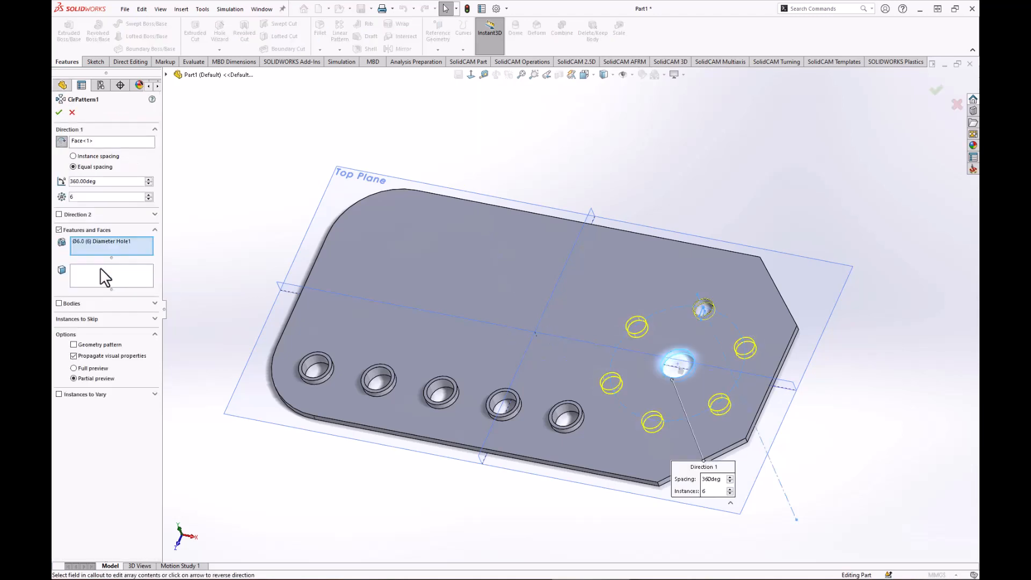
pyautogui.click(149, 195)
pyautogui.click(150, 194)
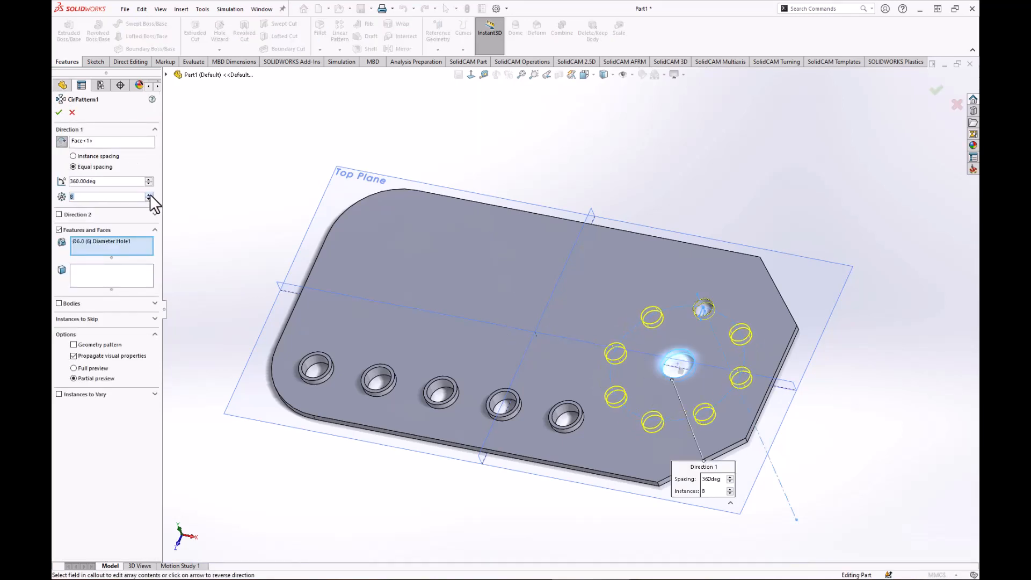
pyautogui.click(150, 194)
pyautogui.click(149, 195)
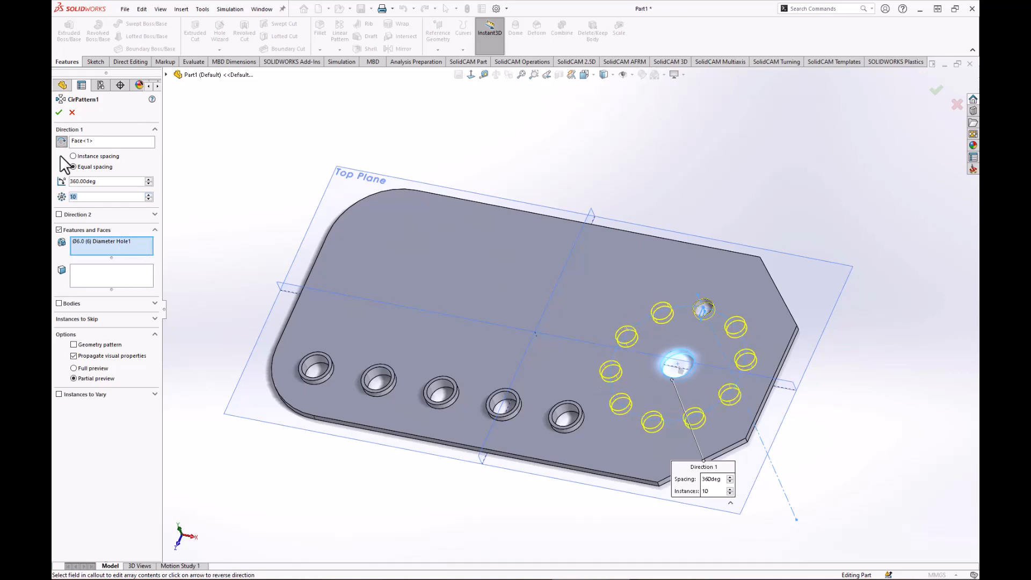
pyautogui.click(58, 113)
# Step: Undo the last edits to the circular hole pattern and the linear boss pattern
pyautogui.moveTo(398, 279); pyautogui.dragTo(430, 258, button='middle')
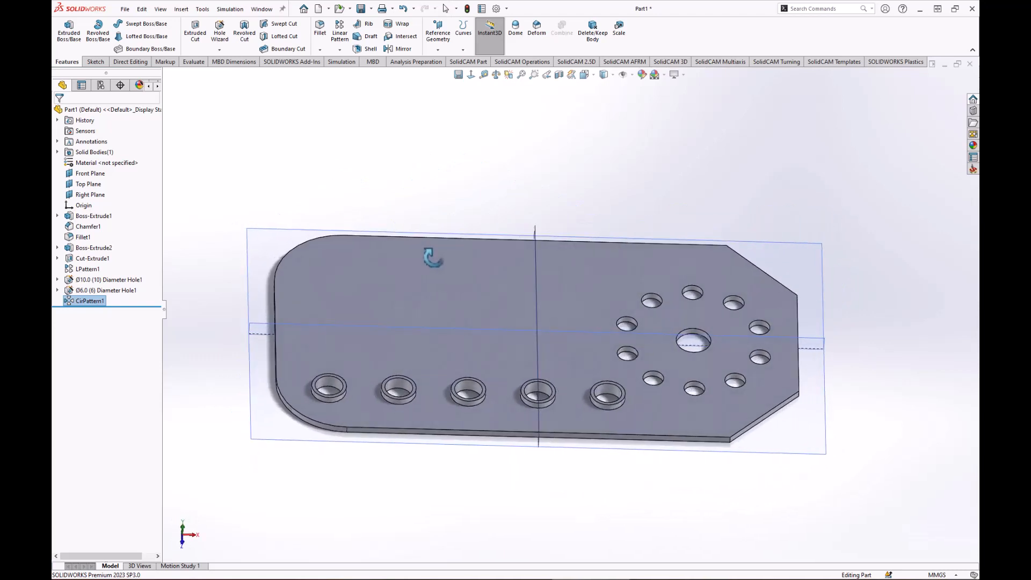
pyautogui.click(403, 9)
pyautogui.click(404, 8)
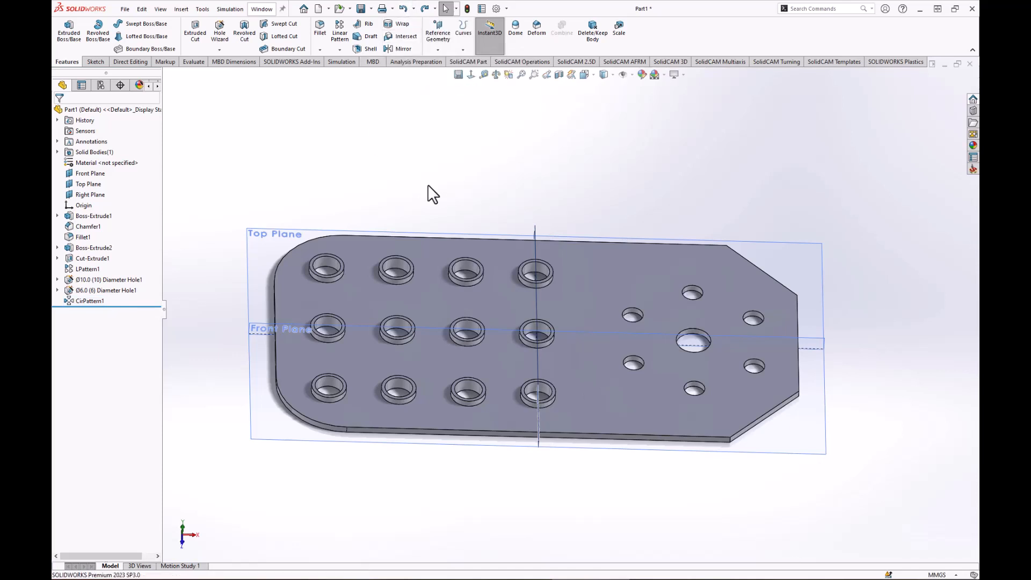
pyautogui.moveTo(465, 190)
pyautogui.mouseDown(button='middle')
pyautogui.moveTo(453, 136)
pyautogui.moveTo(448, 162)
pyautogui.mouseUp(button='middle')
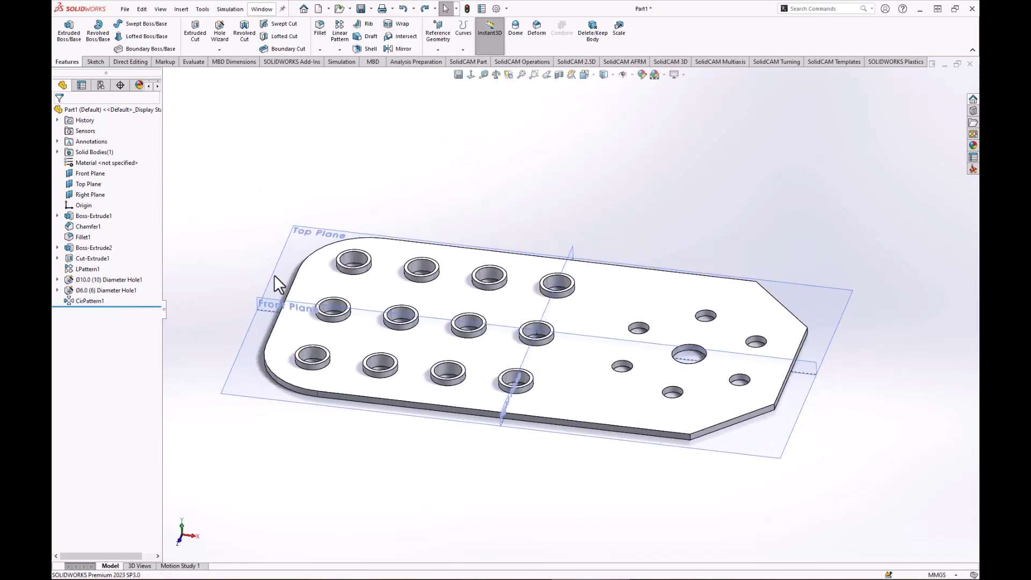